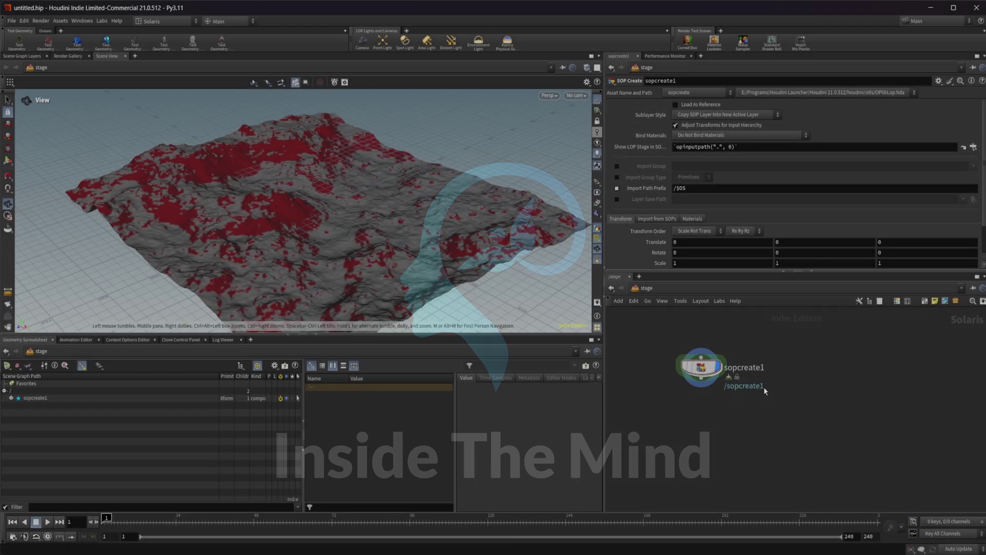
# Bring up the TAB node menu in the Solaris stage network
pyautogui.press('Tab')
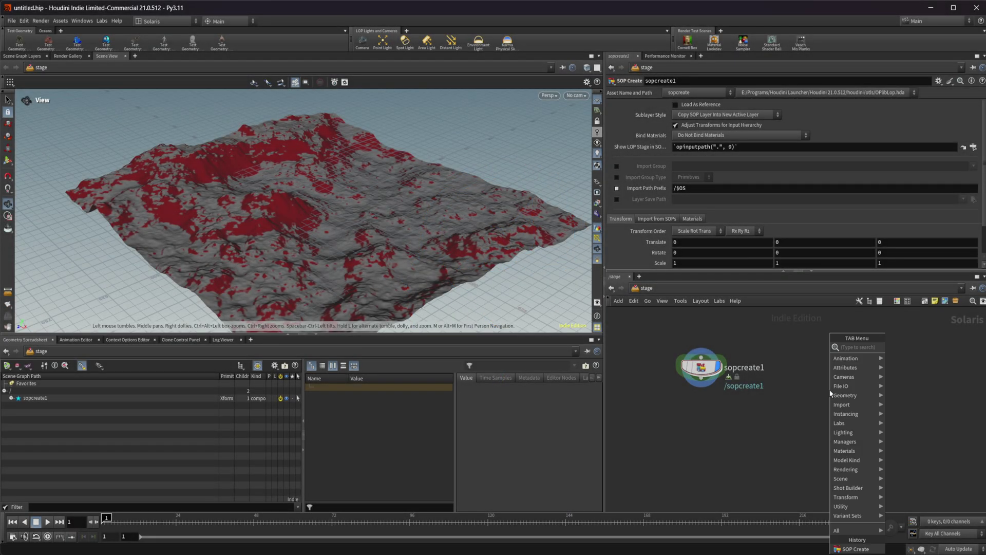
# Add a second SOP Create node, sopcreate2, to the stage network
pyautogui.write('mat')
pyautogui.press('Return')
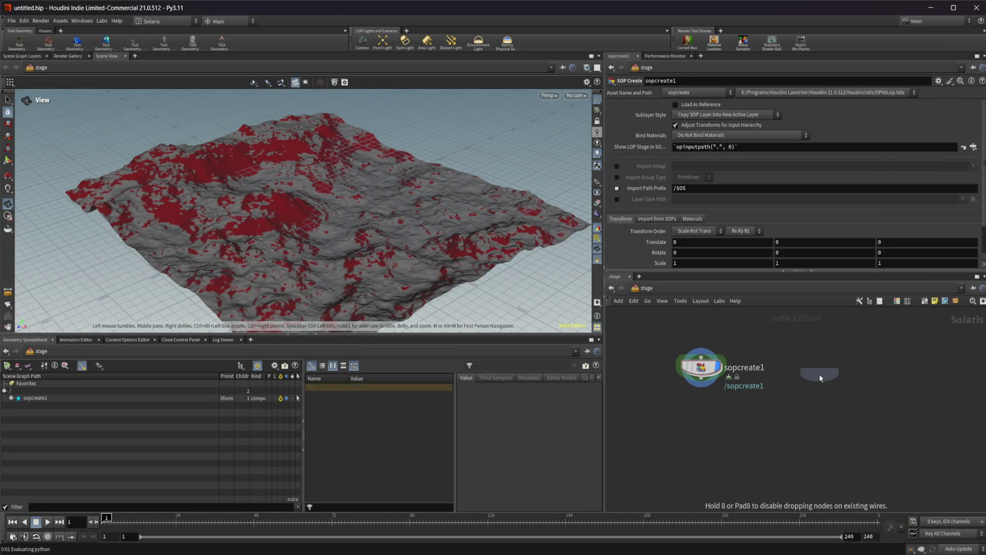
pyautogui.click(821, 376)
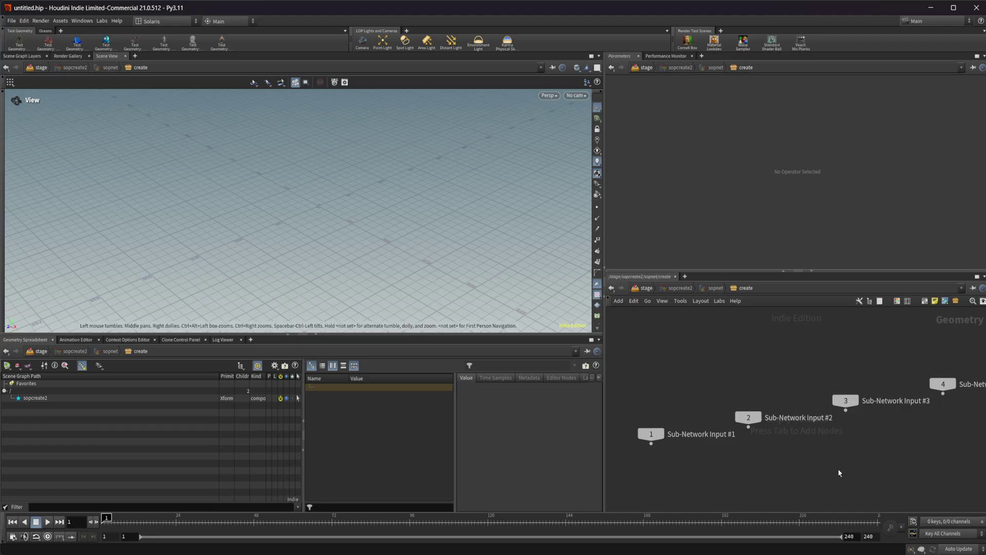
# Inside sopcreate2, add a HeightField node, heightfield1
pyautogui.press('Tab')
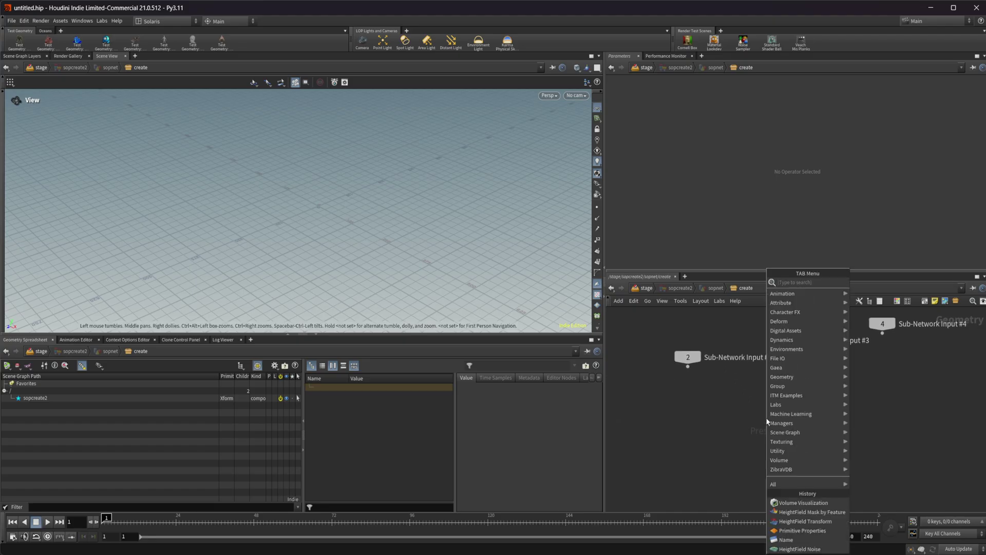
pyautogui.write('heig')
pyautogui.press('Return')
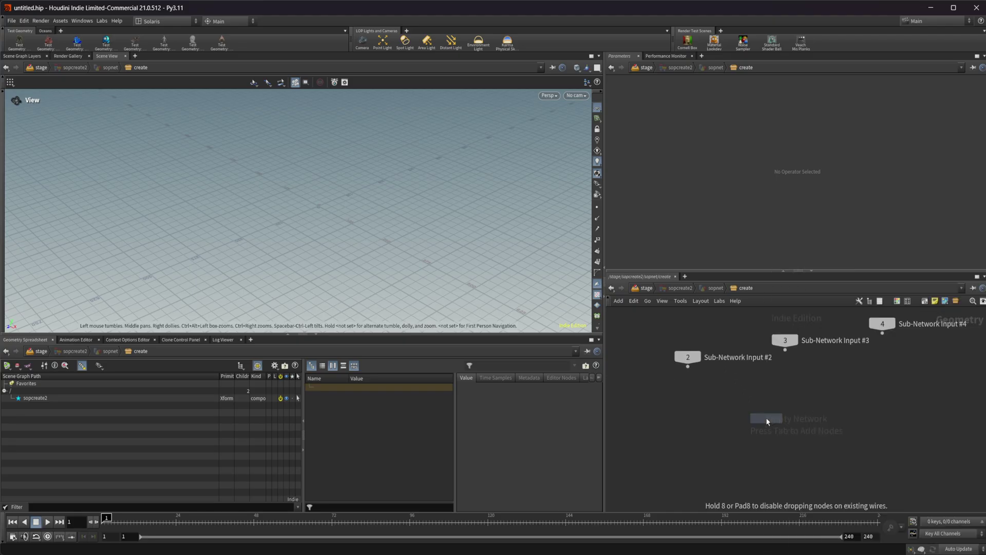
pyautogui.click(766, 417)
# Add heightfield_noise1 below heightfield1, then search for a HeightField mask node
pyautogui.press('Tab')
pyautogui.write('he')
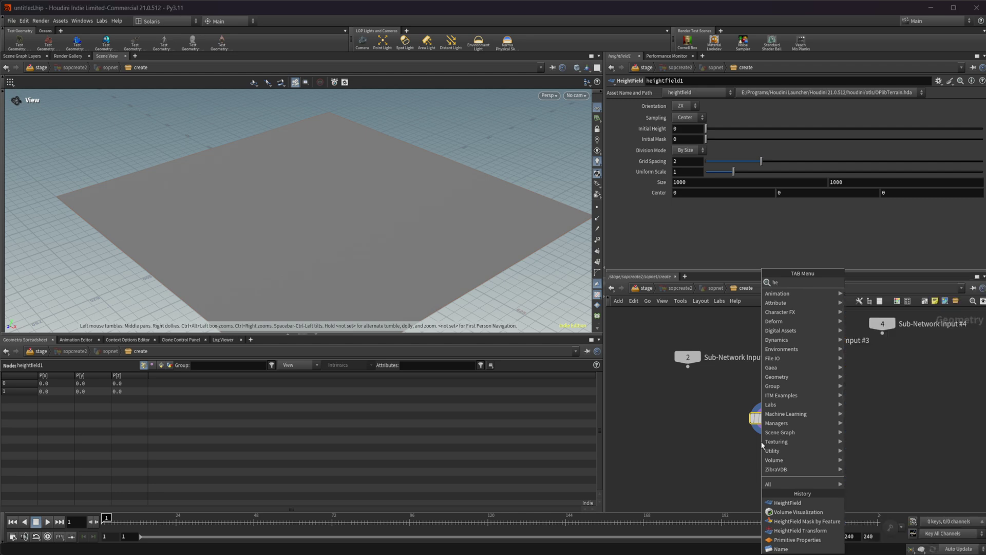
pyautogui.write('i noi')
pyautogui.press('Return')
pyautogui.click(764, 451)
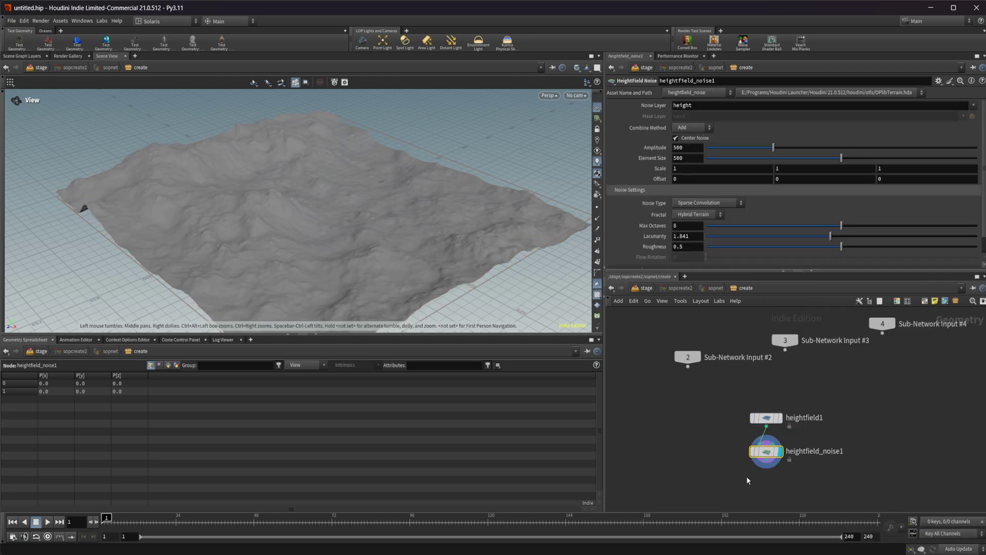
pyautogui.moveTo(742, 473); pyautogui.dragTo(718, 446, button='middle')
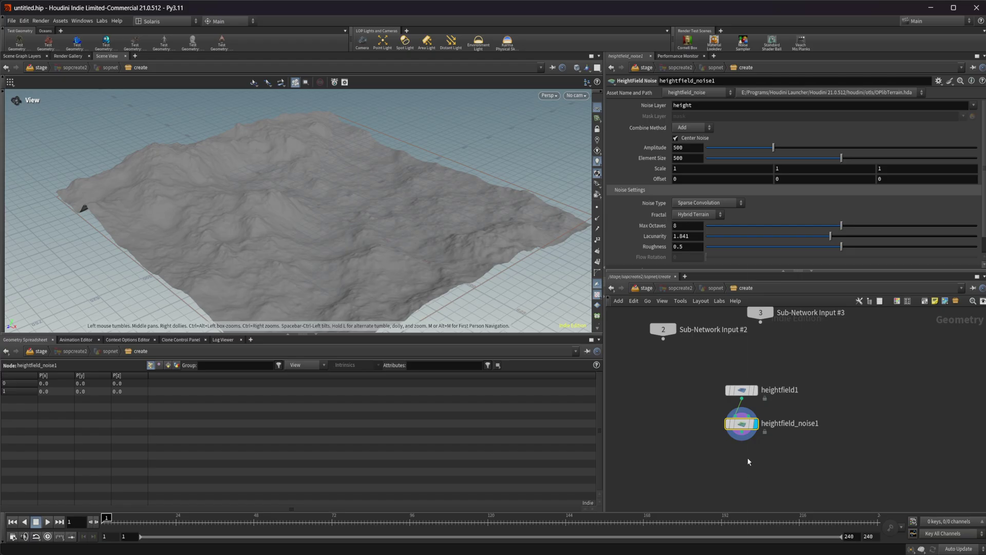
pyautogui.press('Tab')
pyautogui.write('hf mask')
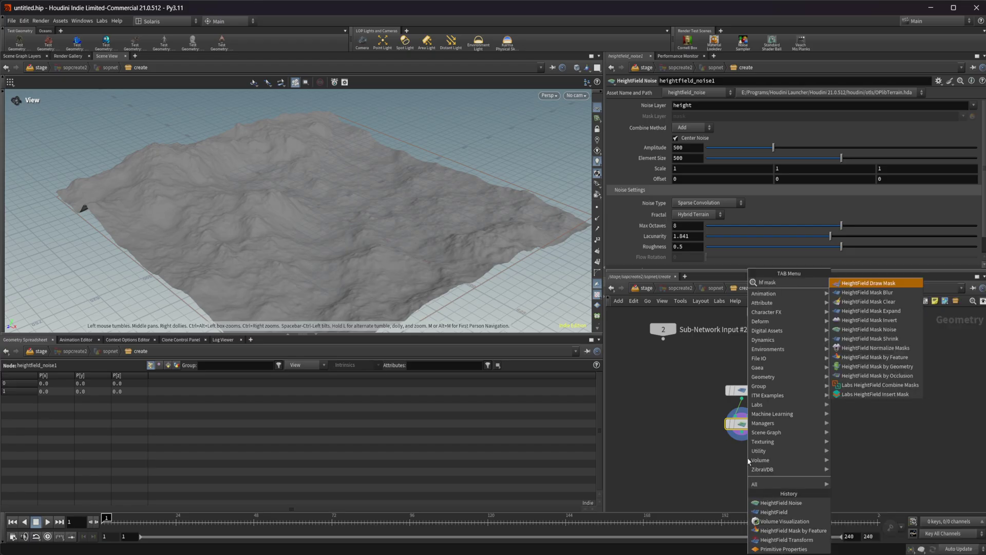
pyautogui.write(' b')
# Add a HeightField Mask by Feature node that masks 20–70° slopes in red
pyautogui.press('Down')
pyautogui.press('Return')
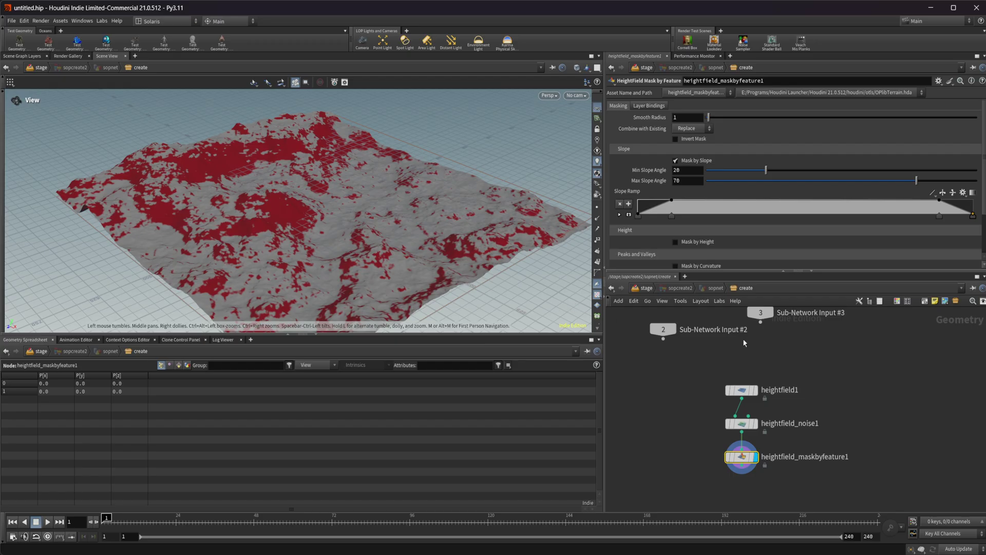
pyautogui.moveTo(314, 234); pyautogui.dragTo(277, 218)
pyautogui.moveTo(273, 216); pyautogui.dragTo(350, 218, button='right')
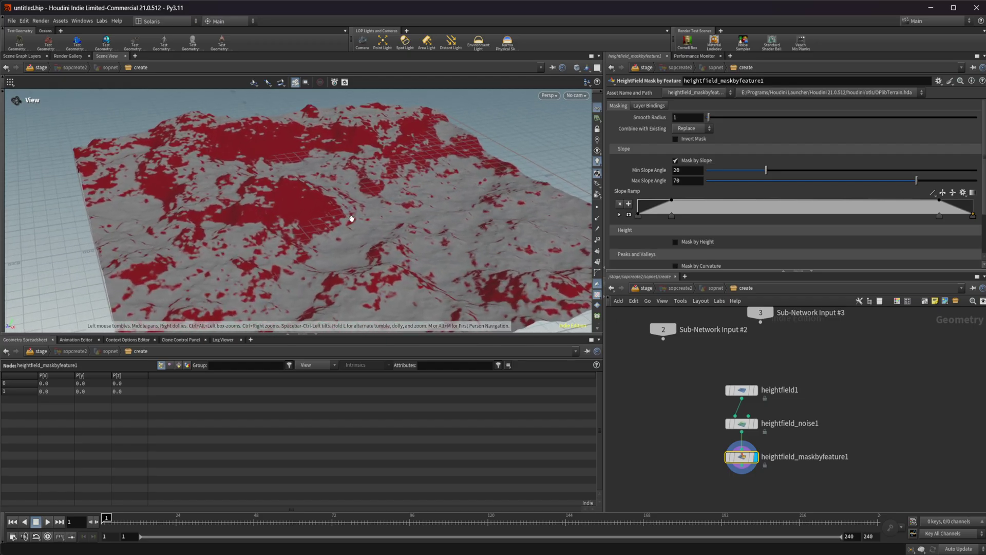
pyautogui.moveTo(872, 417); pyautogui.dragTo(812, 411, button='middle')
# Place a COP Network node, copnet1, beside the heightfield chain
pyautogui.press('Tab')
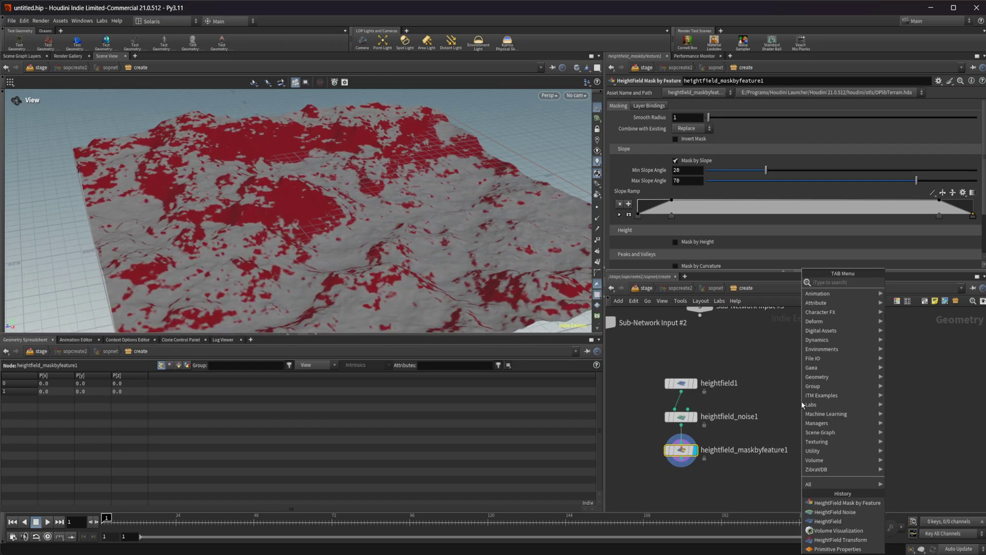
pyautogui.write('cl')
pyautogui.press('Escape')
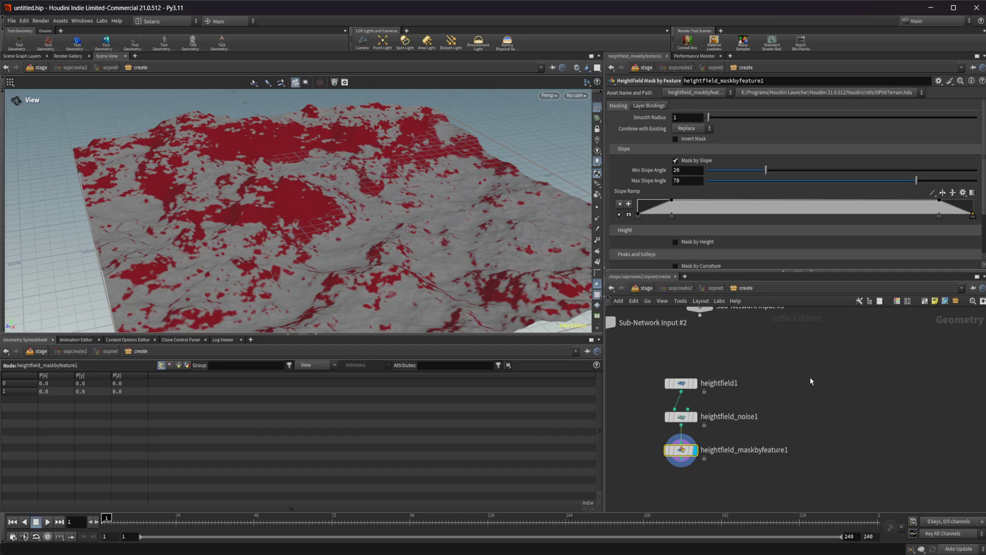
pyautogui.click(804, 380)
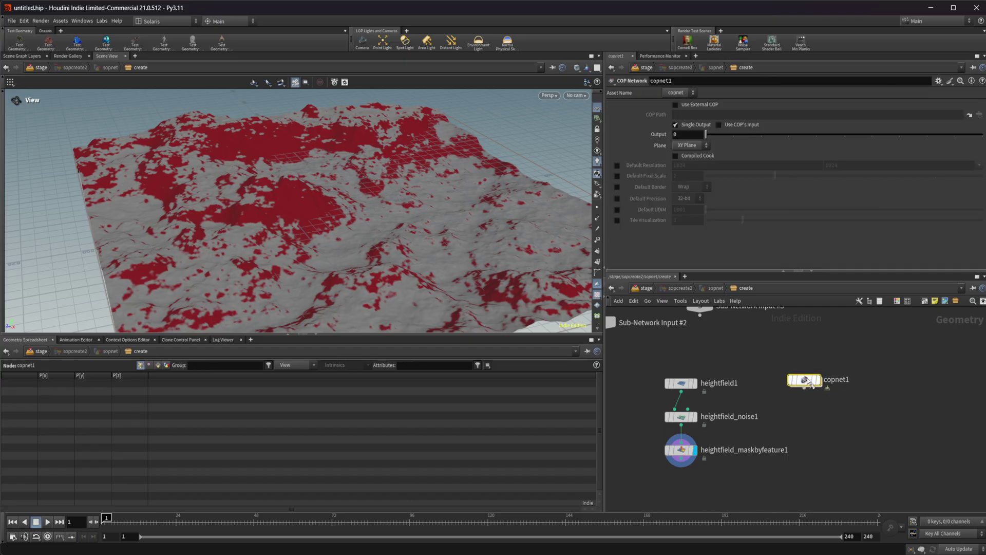
# Make copnet1 the displayed node and briefly look inside its network
pyautogui.press('r')
pyautogui.doubleClick(805, 380)
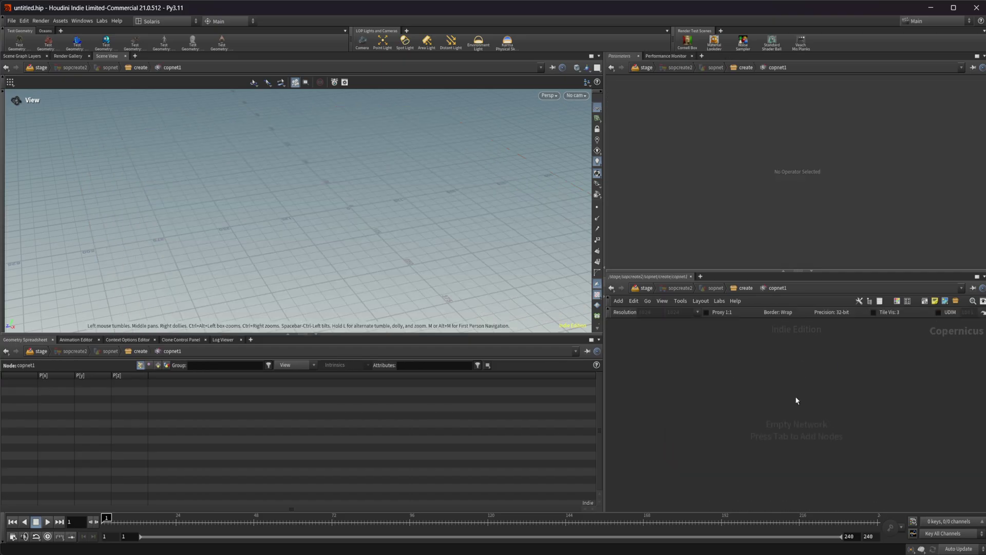
pyautogui.press('Tab')
pyautogui.write('fract')
pyautogui.press('Escape')
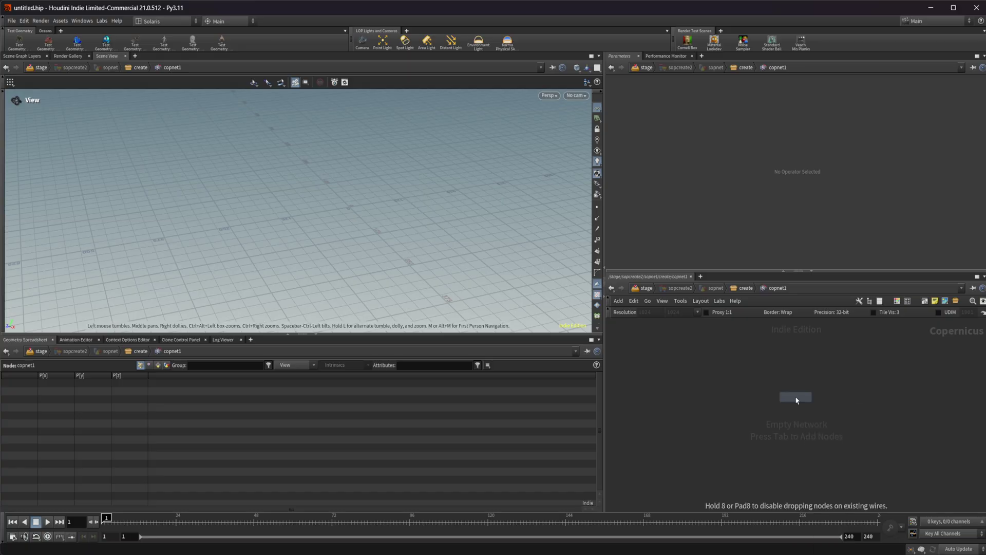
pyautogui.click(745, 287)
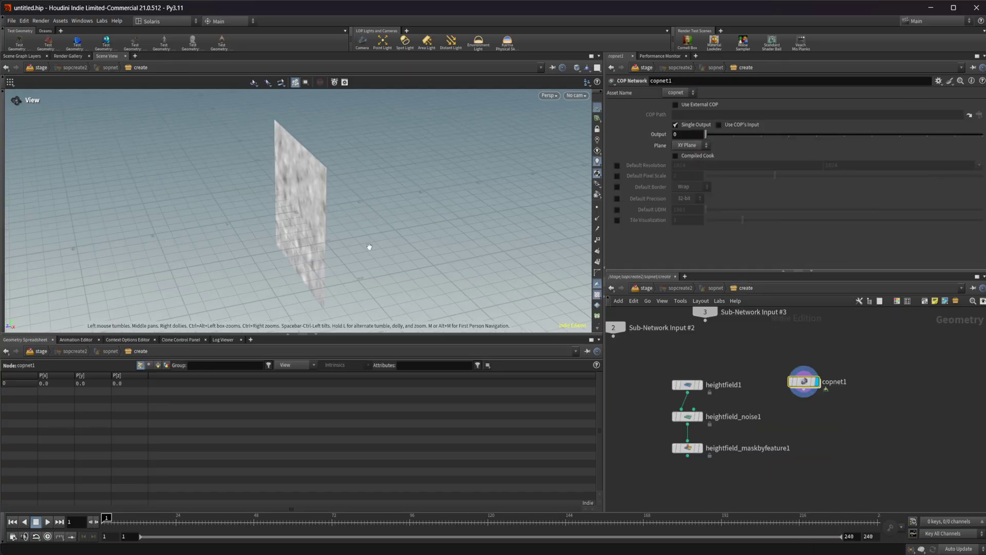
# Set copnet1's output Plane to ZX Plane so the noise lies flat
pyautogui.moveTo(368, 246); pyautogui.dragTo(566, 190)
pyautogui.click(688, 145)
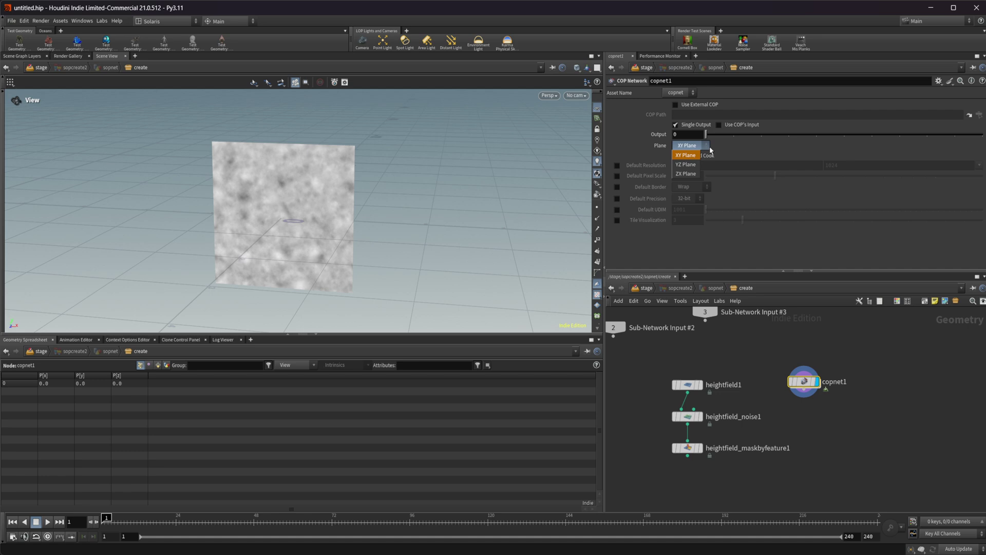
pyautogui.click(692, 173)
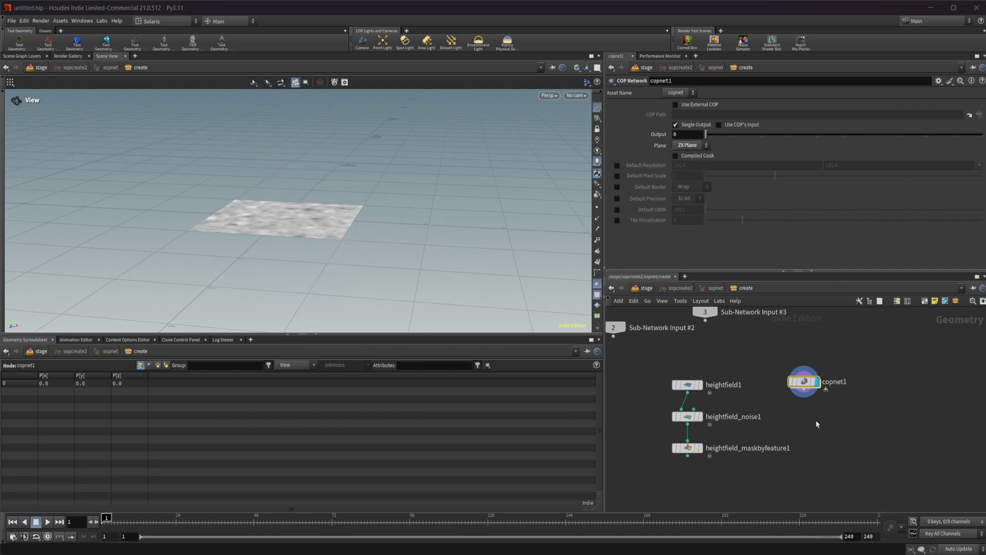
pyautogui.press('Tab')
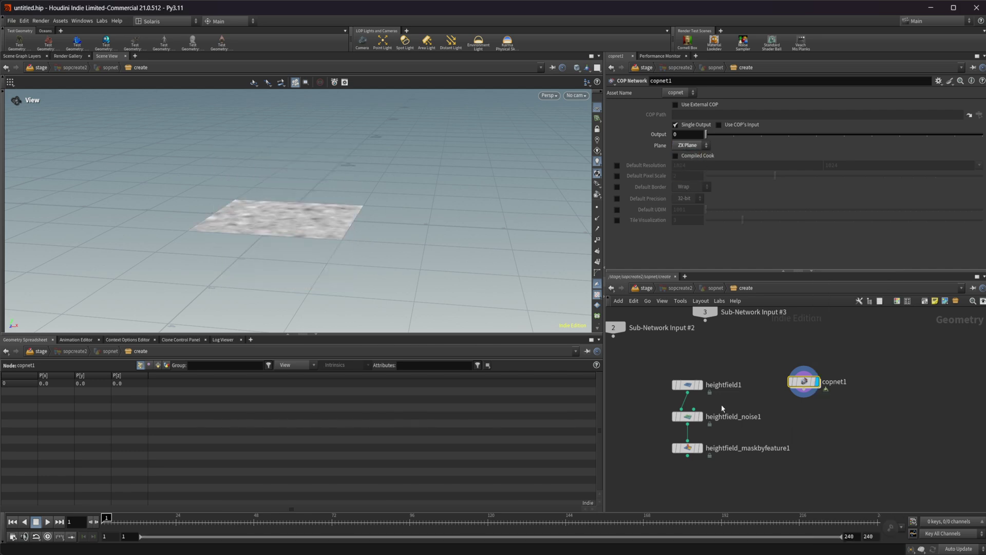
# Add a Name node after copnet1 that names the layer 'height'
pyautogui.press('Tab')
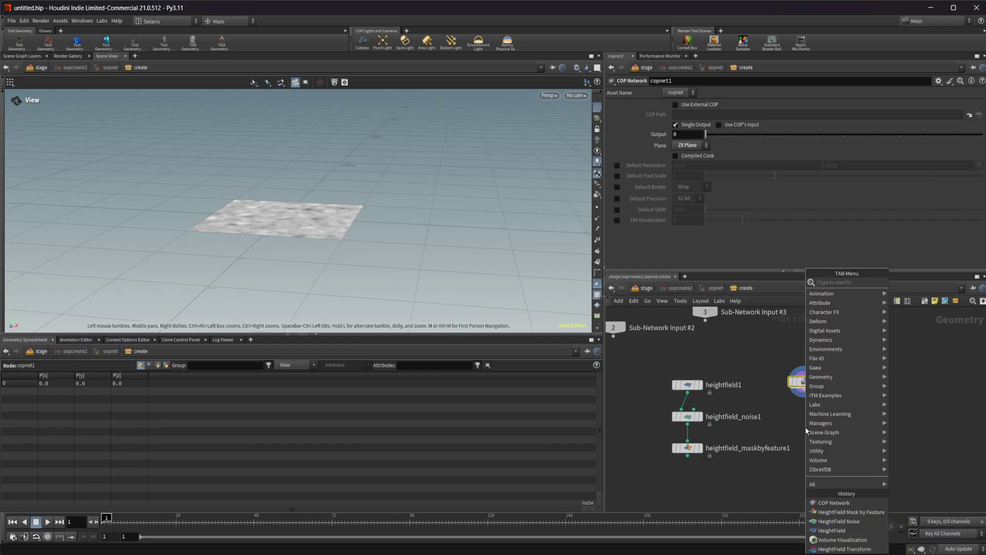
pyautogui.write('name')
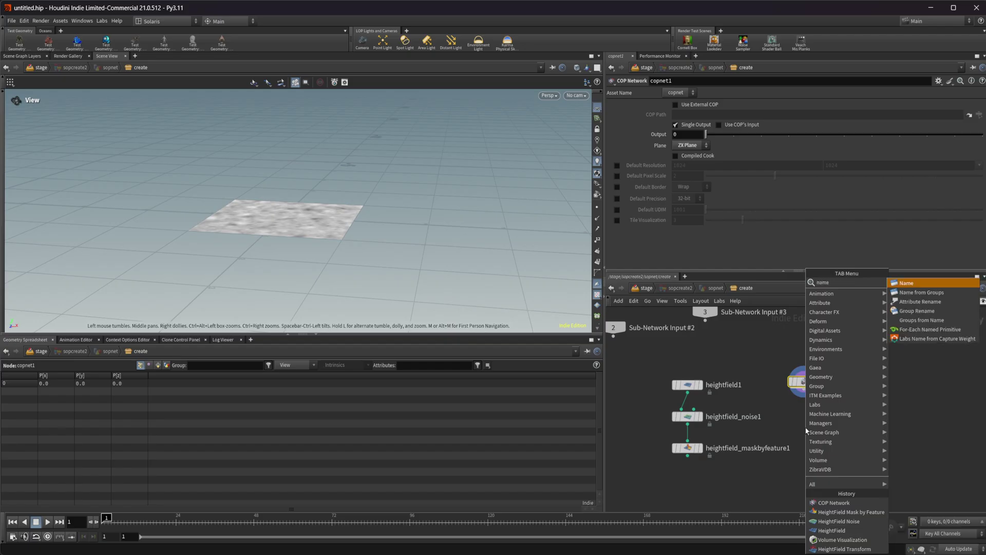
pyautogui.press('Return')
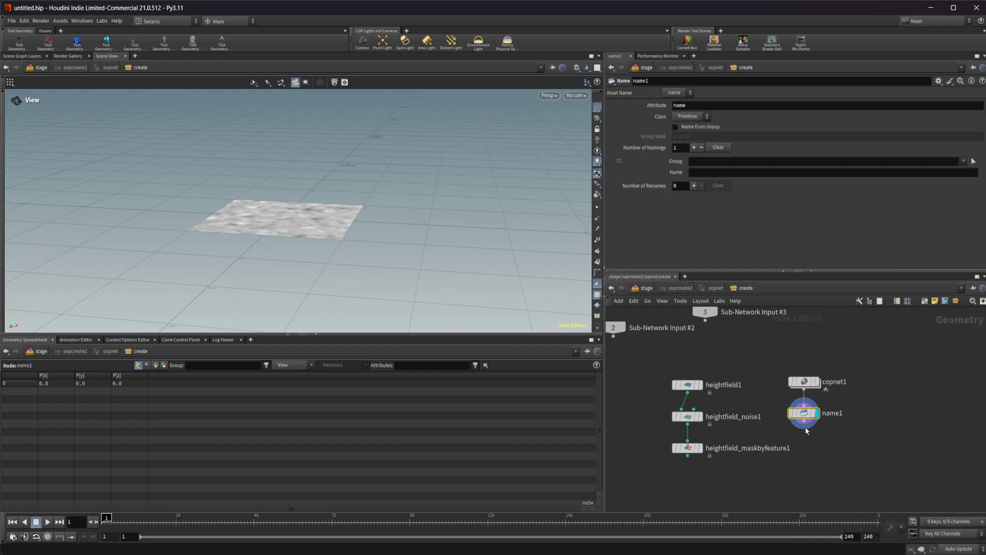
pyautogui.click(713, 173)
pyautogui.write('height')
pyautogui.press('Return')
# Add Primitive Properties with adjusted volume visualization in Height Field display mode
pyautogui.press('Tab')
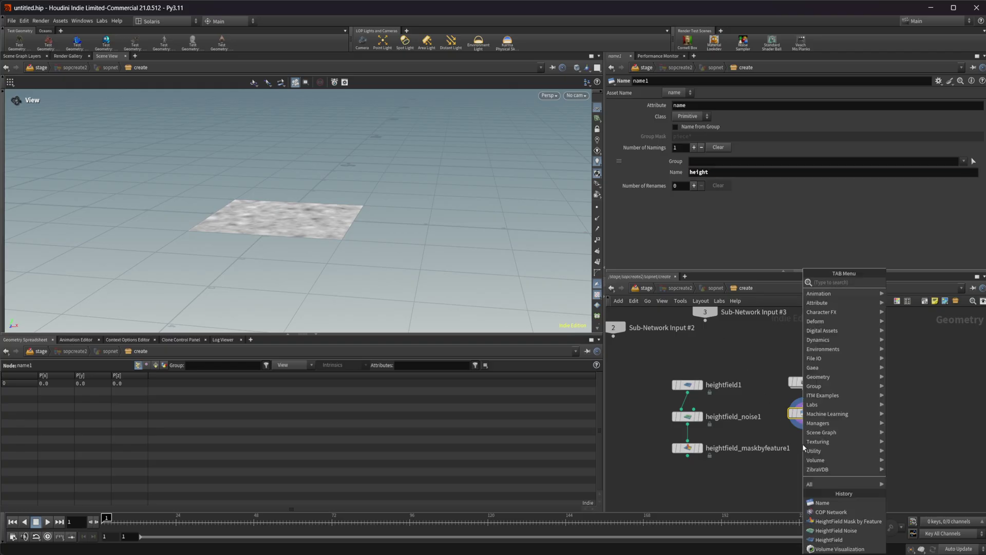
pyautogui.write('prim')
pyautogui.press('Return')
pyautogui.press('Return')
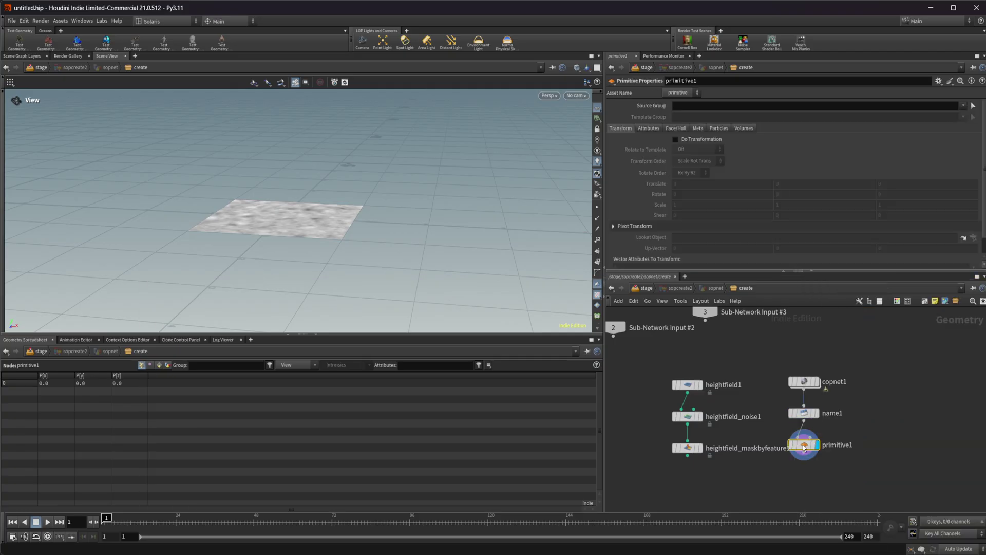
pyautogui.click(743, 129)
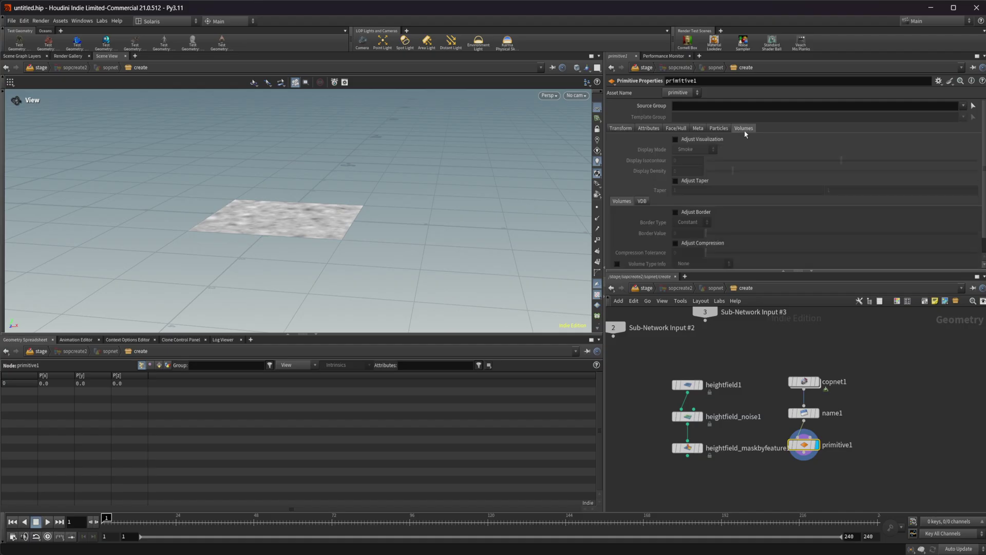
pyautogui.click(675, 139)
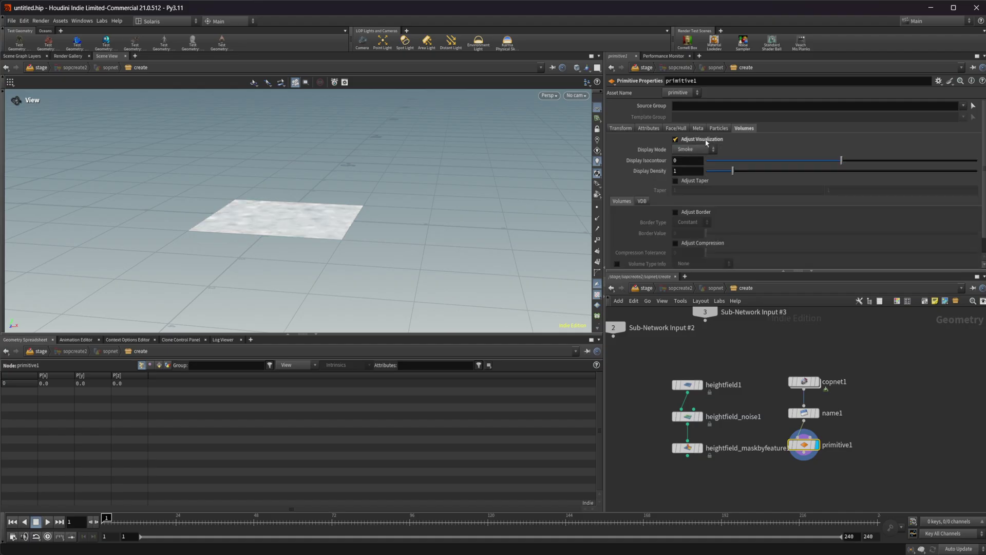
pyautogui.click(689, 150)
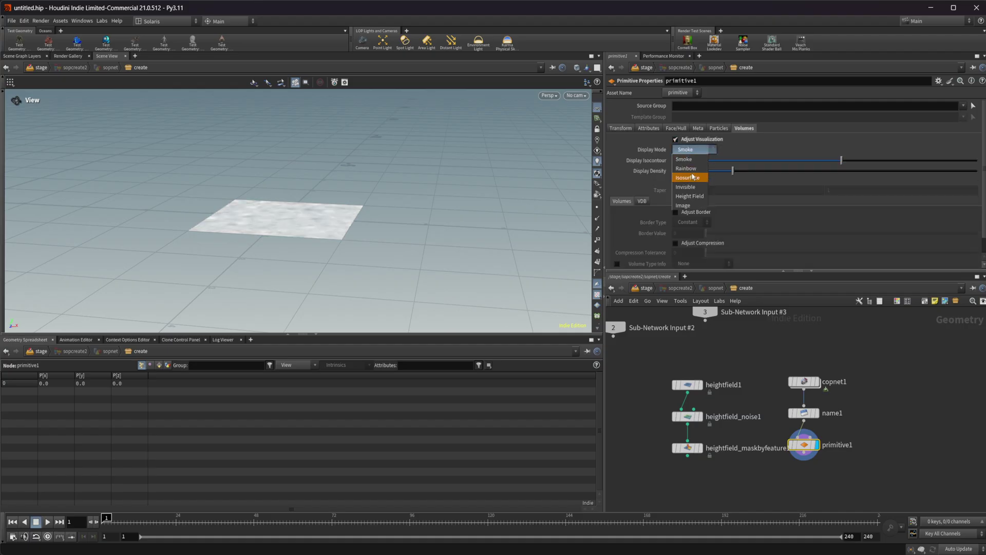
pyautogui.click(688, 196)
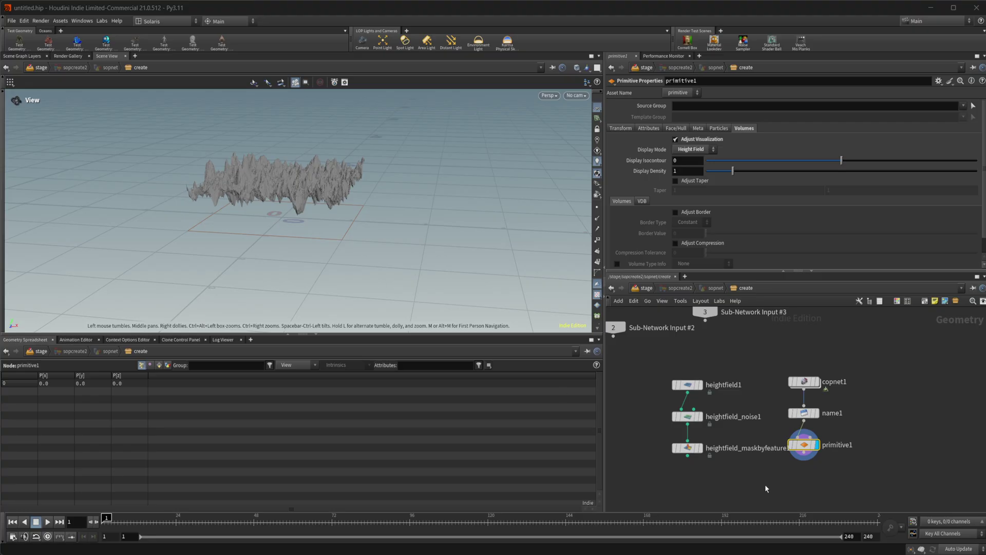
pyautogui.press('Tab')
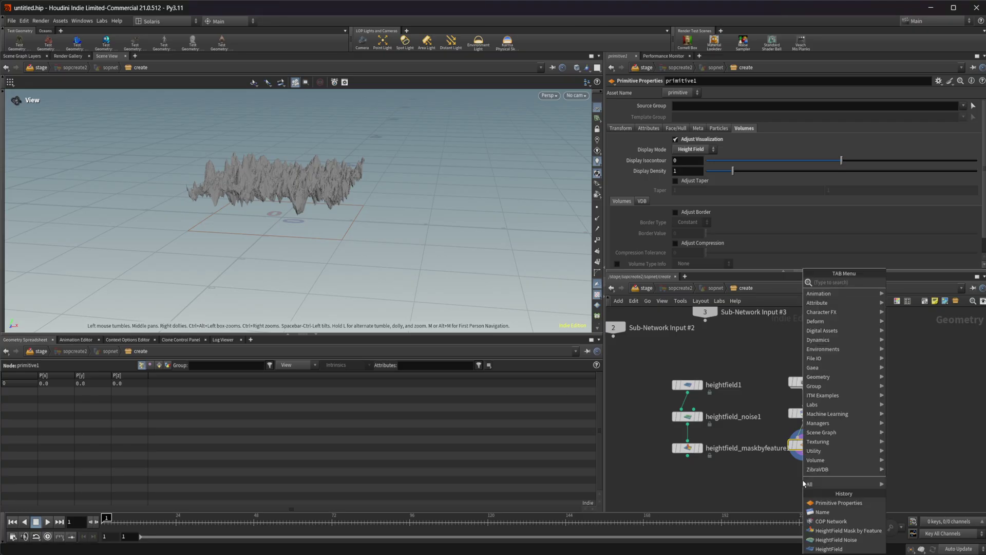
# Add a HeightField Transform after primitive1 with Uniform Scale 500
pyautogui.write('hf tr')
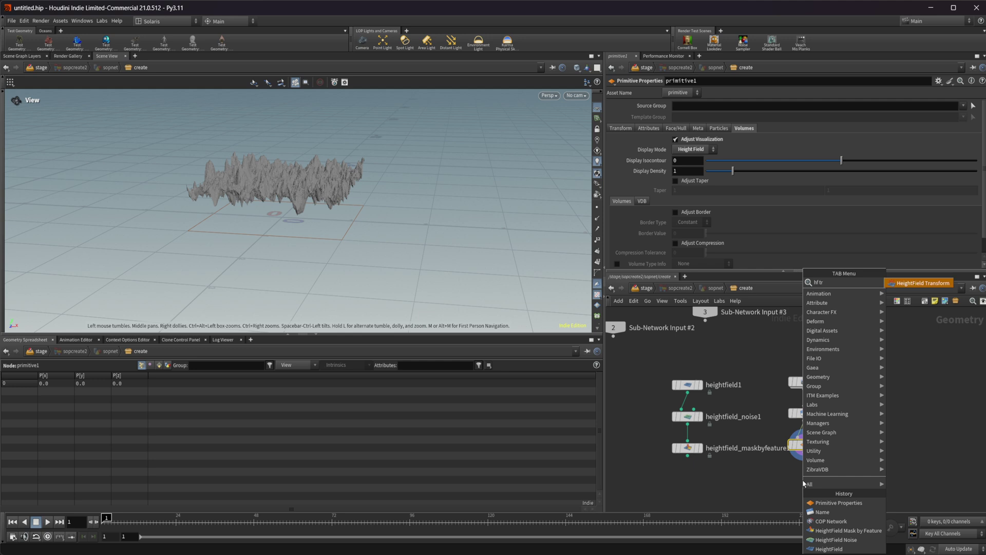
pyautogui.press('Return')
pyautogui.click(805, 480)
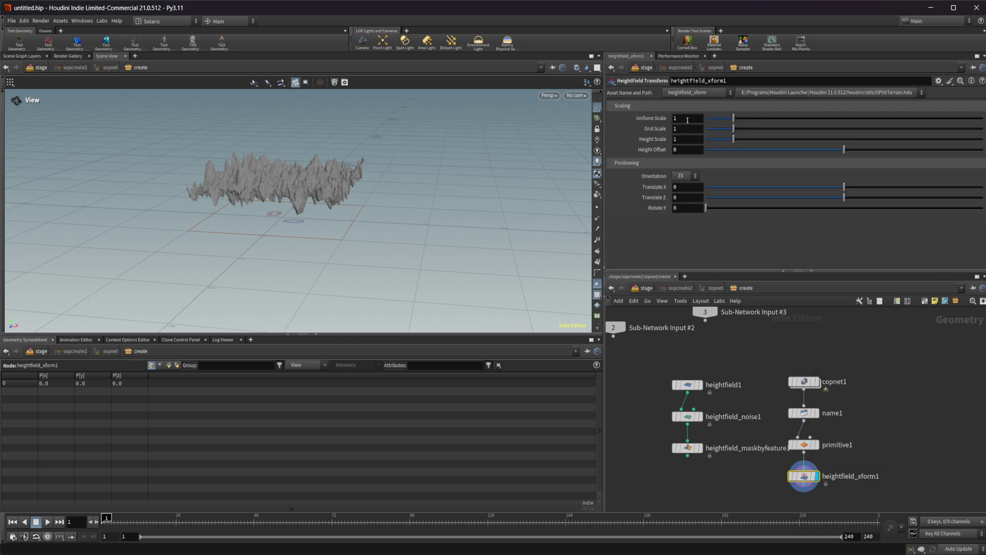
pyautogui.click(685, 118)
pyautogui.write('500')
pyautogui.press('Return')
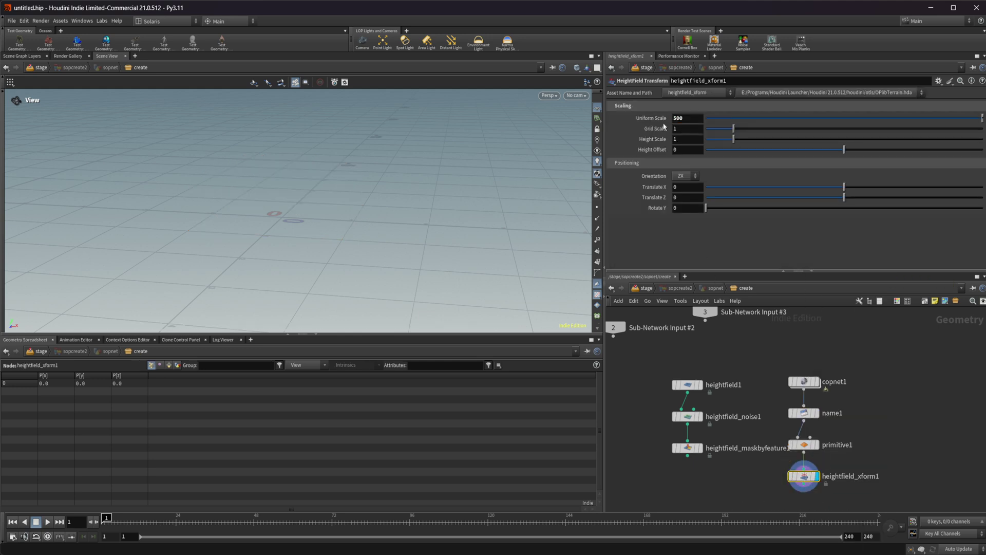
pyautogui.press('f')
pyautogui.moveTo(380, 228); pyautogui.dragTo(315, 222)
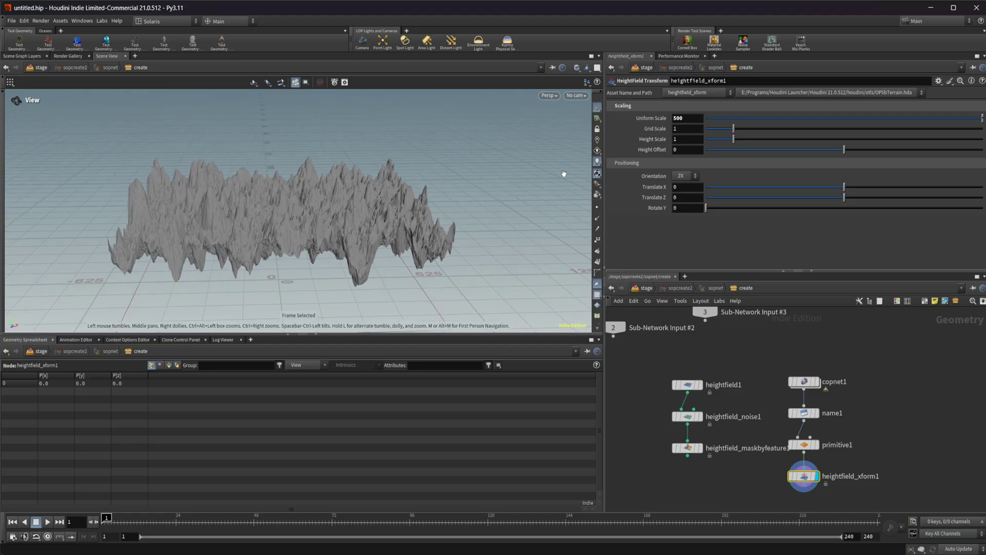
# Set the transform's Height Scale to .3
pyautogui.click(650, 141)
pyautogui.write('.1')
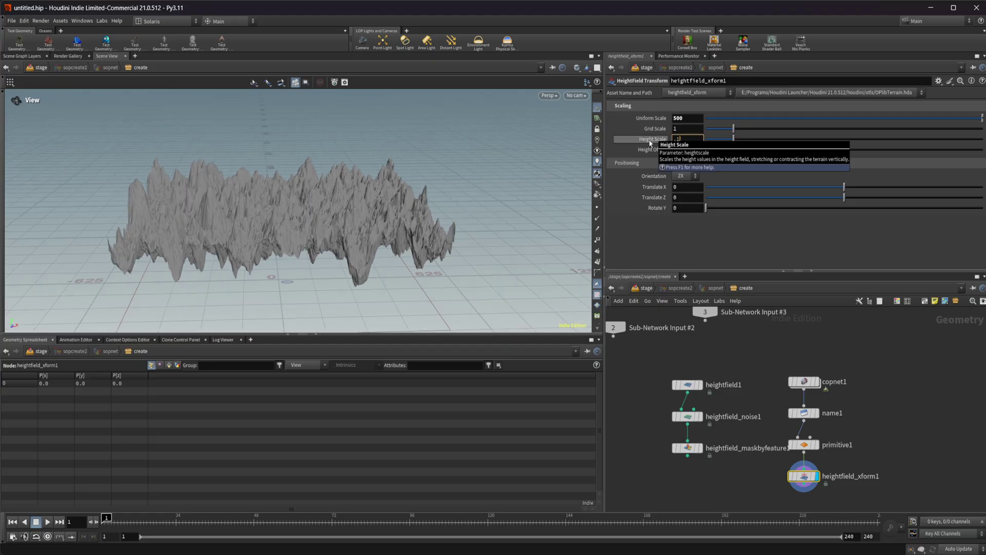
pyautogui.press('Return')
pyautogui.doubleClick(679, 140)
pyautogui.write('3')
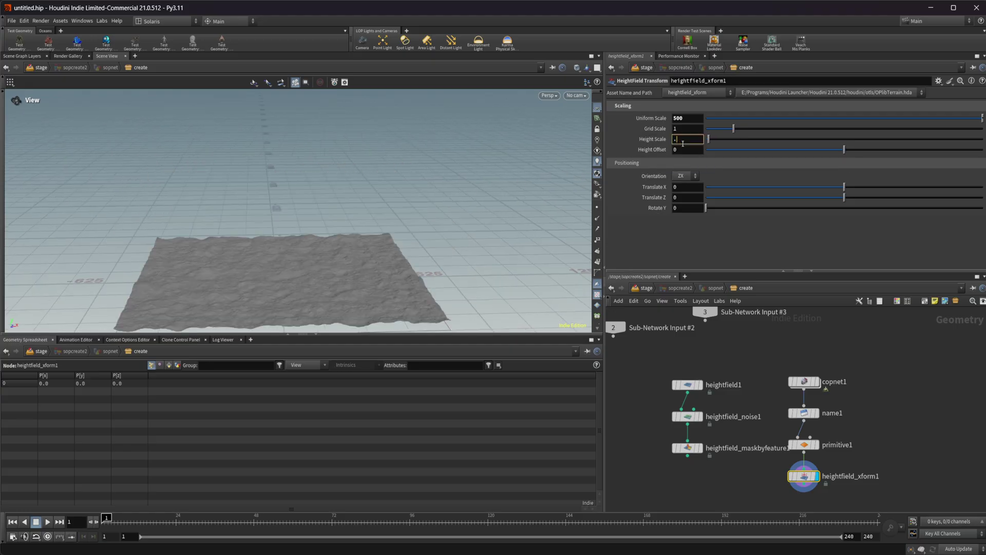
pyautogui.press('Return')
# Briefly display the first terrain's slope mask, then display heightfield_xform1 again
pyautogui.scroll(10, 280, 280)
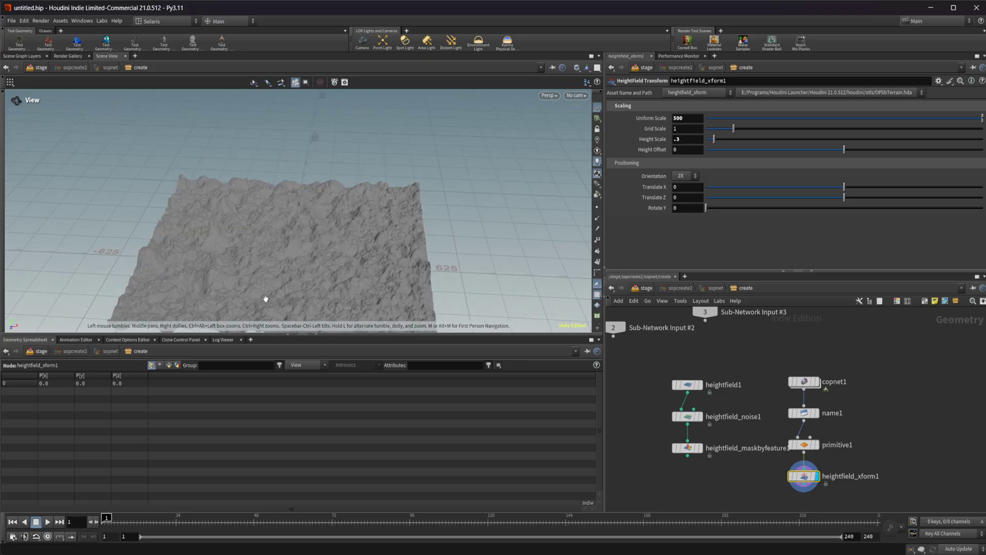
pyautogui.click(687, 447)
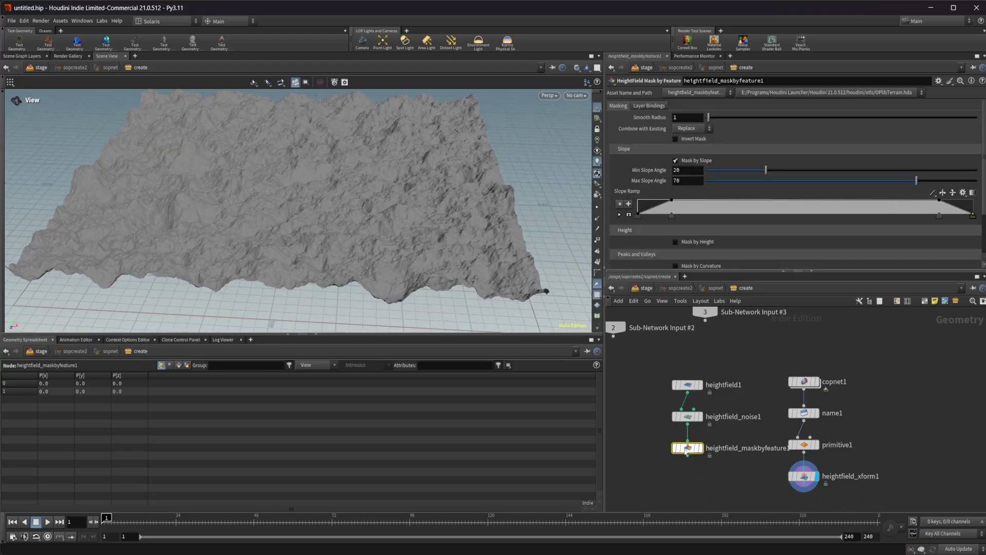
pyautogui.click(700, 447)
pyautogui.click(806, 477)
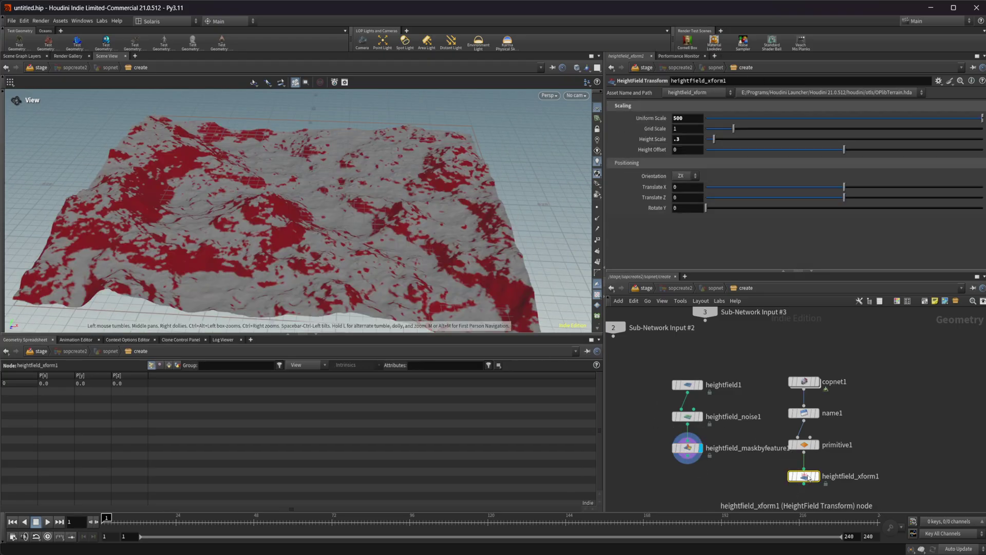
pyautogui.click(816, 476)
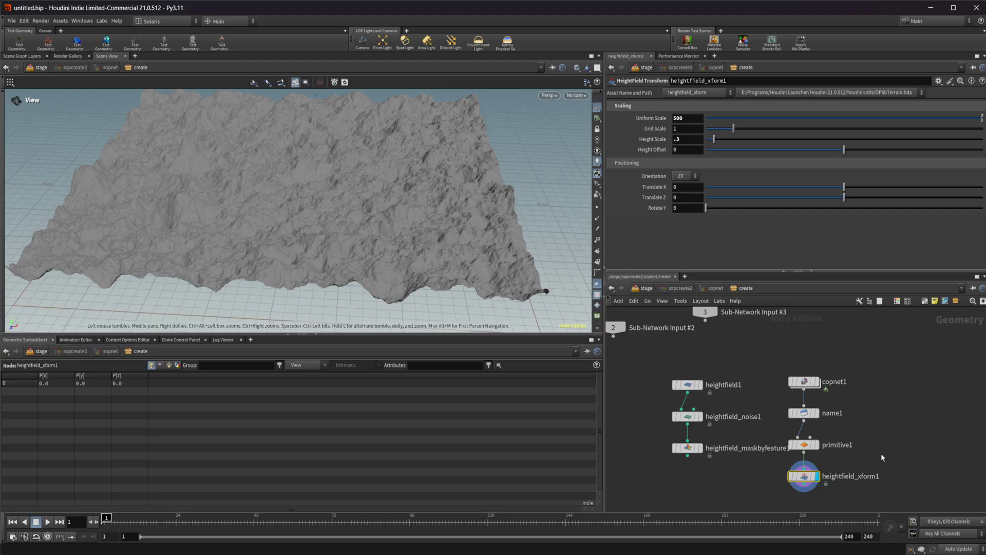
pyautogui.moveTo(810, 494); pyautogui.dragTo(779, 443, button='middle')
pyautogui.press('Tab')
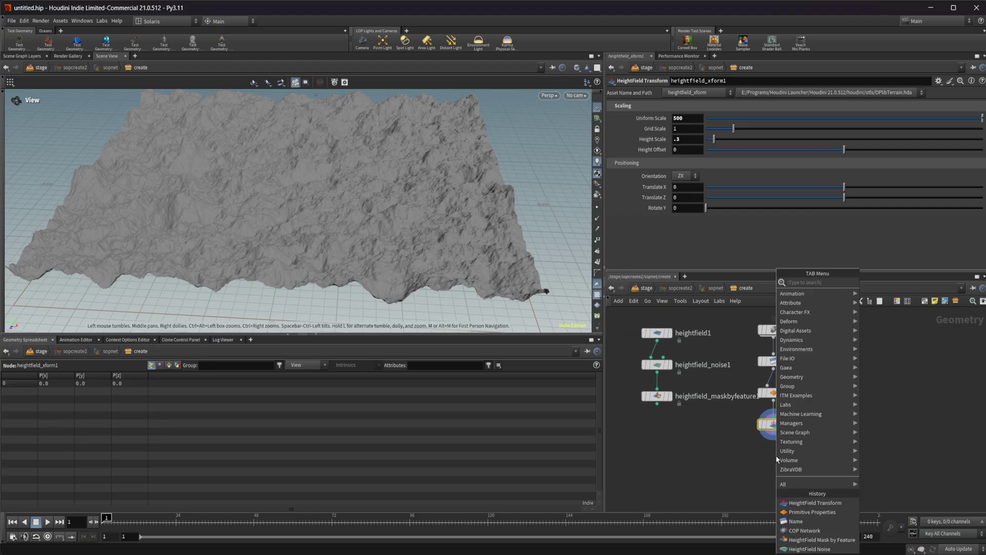
# Add heightfield_maskbyfeature2 below heightfield_xform1 to mask the COP terrain's 20–70° slopes
pyautogui.write('hf mask by')
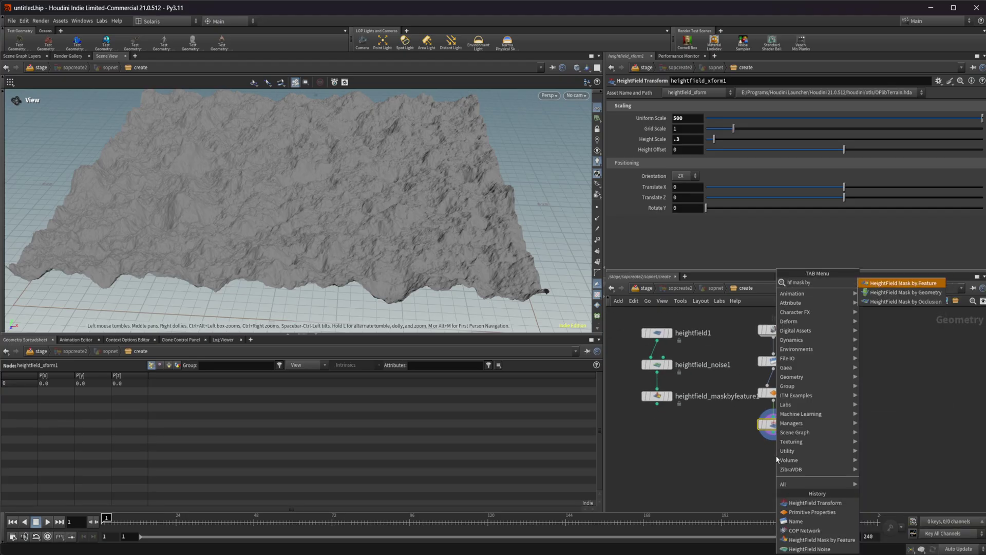
pyautogui.press('Return')
pyautogui.click(776, 459)
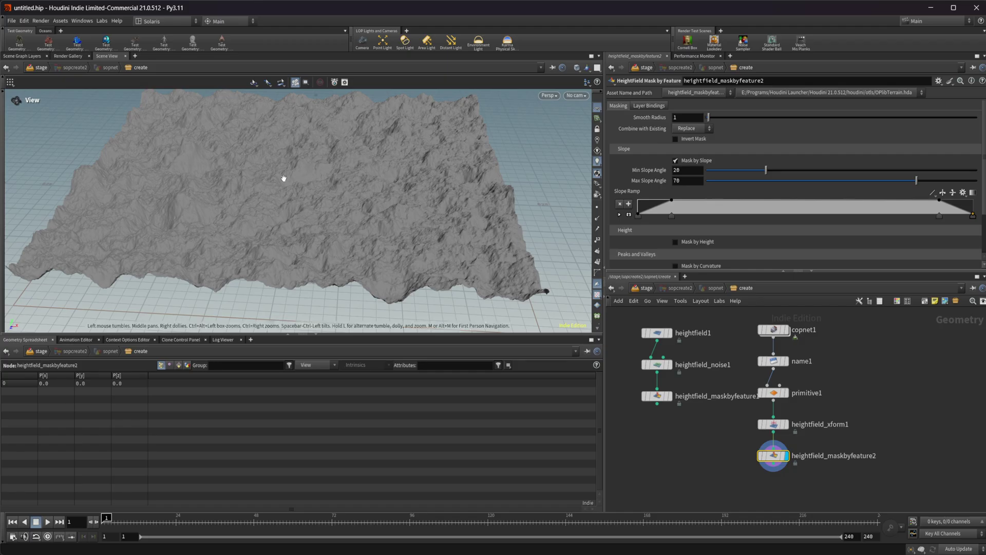
pyautogui.moveTo(293, 208); pyautogui.dragTo(258, 187)
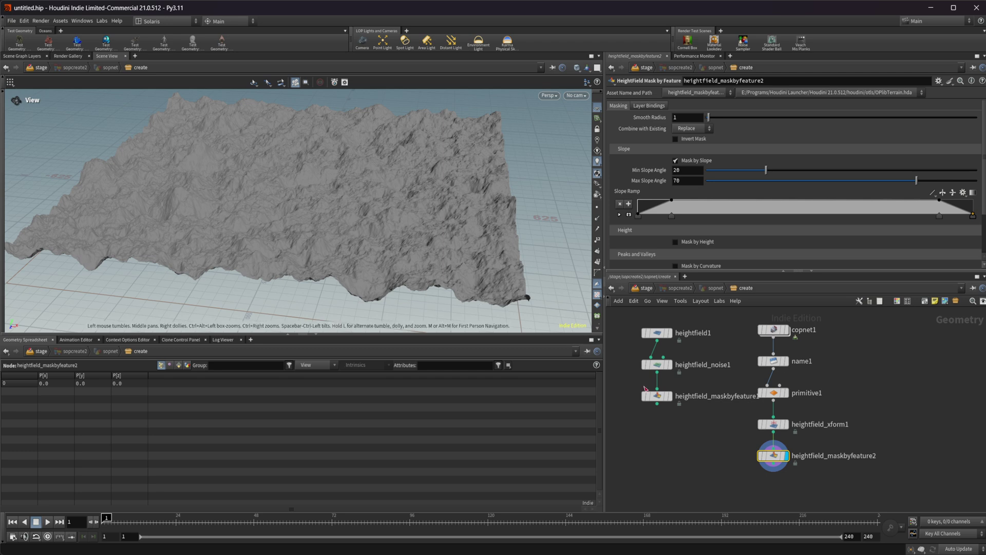
pyautogui.moveTo(673, 438); pyautogui.dragTo(689, 446, button='middle')
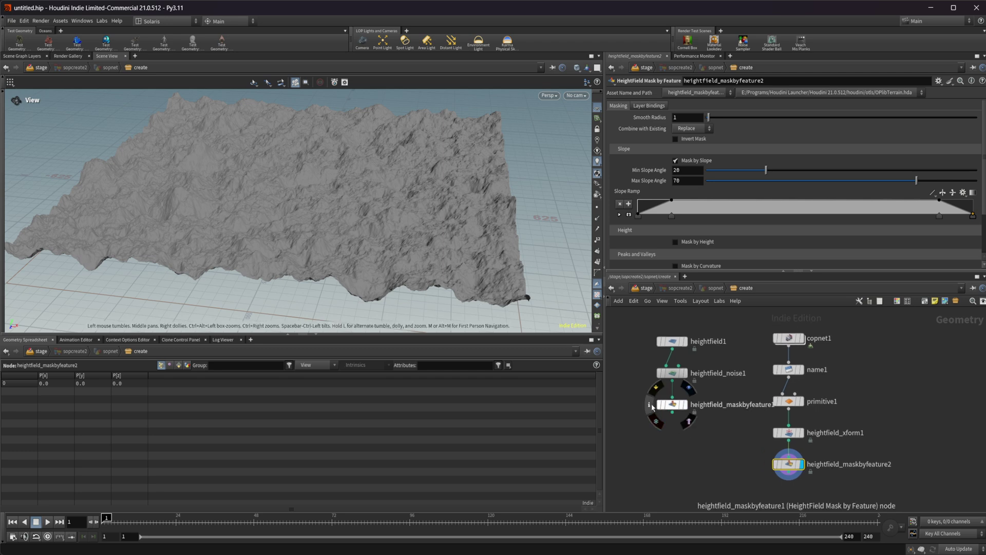
# Compare both mask nodes' info, then delete name1 so copnet1 feeds primitive1 directly
pyautogui.click(651, 406)
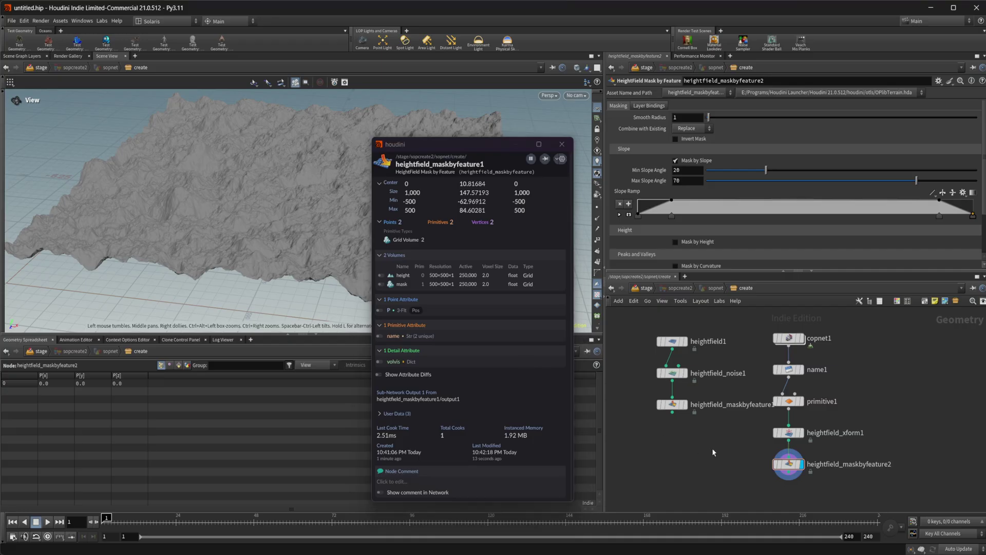
pyautogui.click(764, 466)
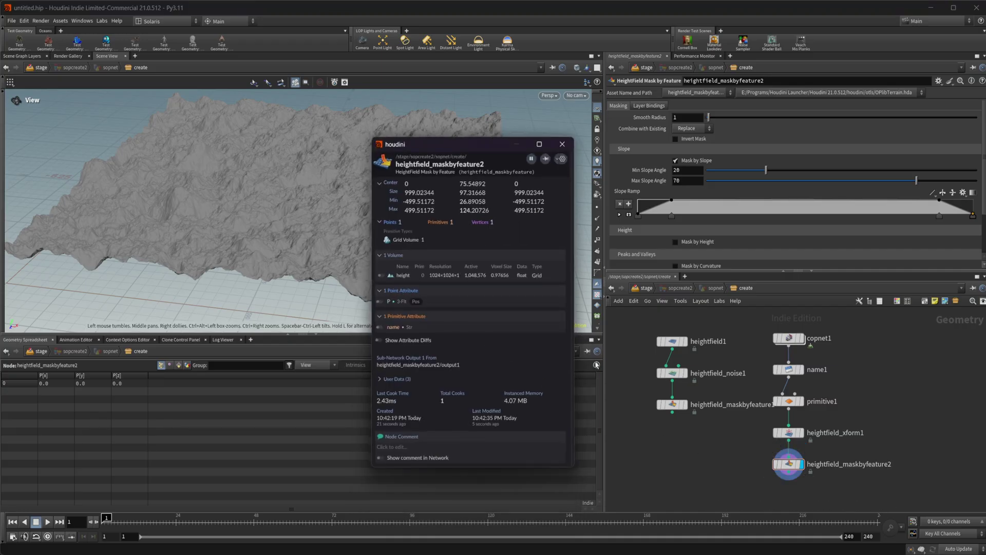
pyautogui.click(789, 369)
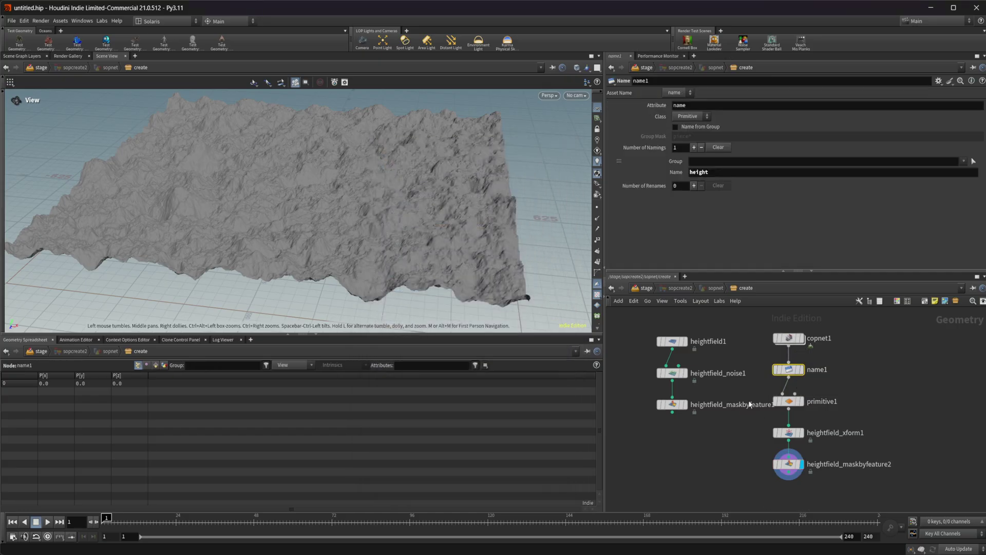
pyautogui.moveTo(875, 381); pyautogui.dragTo(840, 374, button='middle')
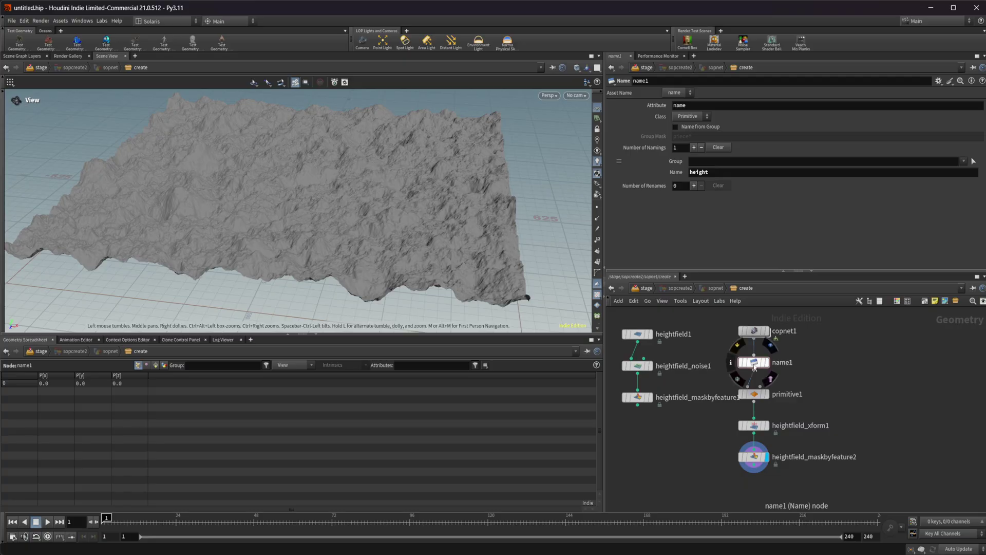
pyautogui.moveTo(757, 369)
pyautogui.press('Delete')
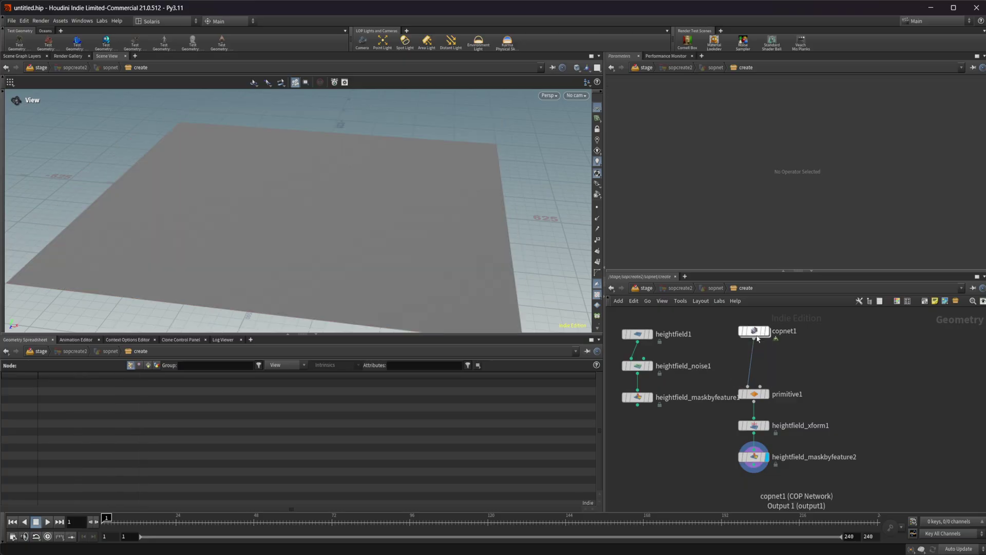
# Inside copnet1, add a Null node, null1
pyautogui.doubleClick(757, 333)
pyautogui.moveTo(839, 408); pyautogui.dragTo(826, 405, button='middle')
pyautogui.press('Tab')
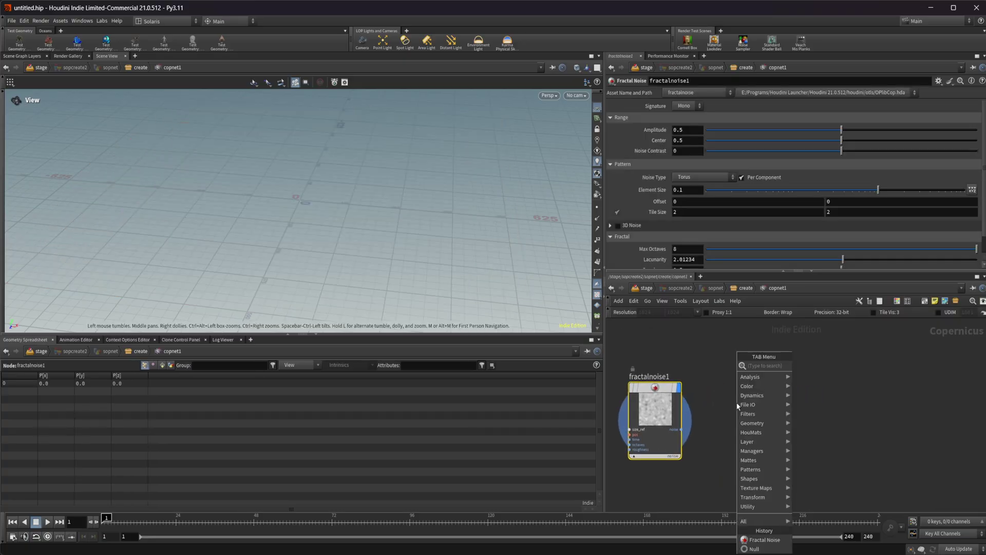
pyautogui.moveTo(739, 405)
pyautogui.write('null')
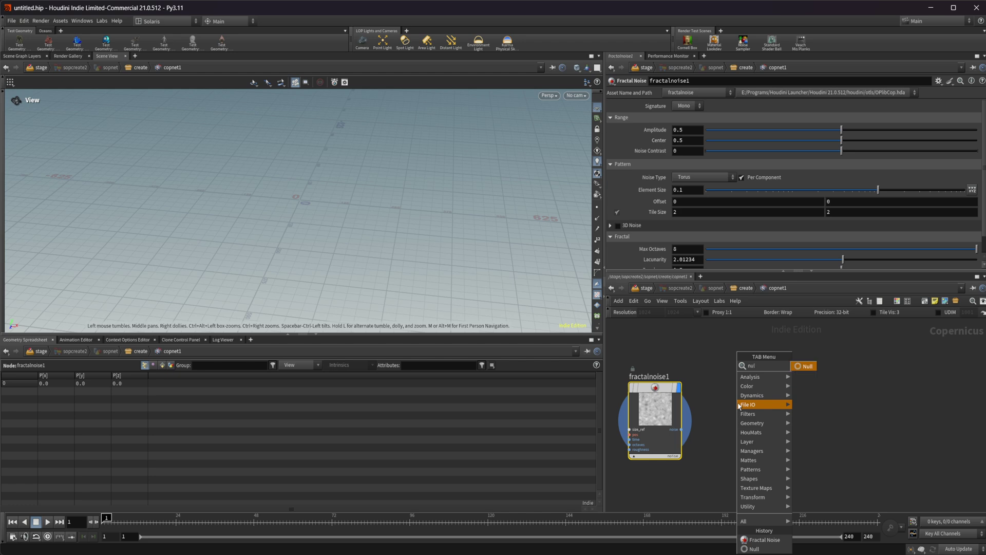
pyautogui.press('Return')
pyautogui.click(738, 406)
pyautogui.moveTo(737, 402); pyautogui.dragTo(782, 387)
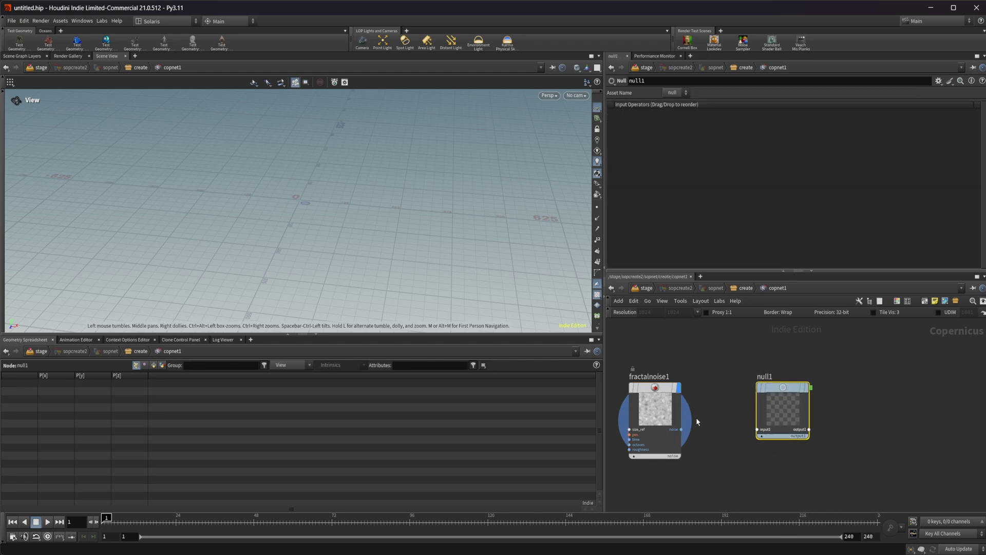
# Wire fractalnoise1 into both of null1's inputs
pyautogui.moveTo(681, 429); pyautogui.dragTo(756, 428)
pyautogui.click(755, 428)
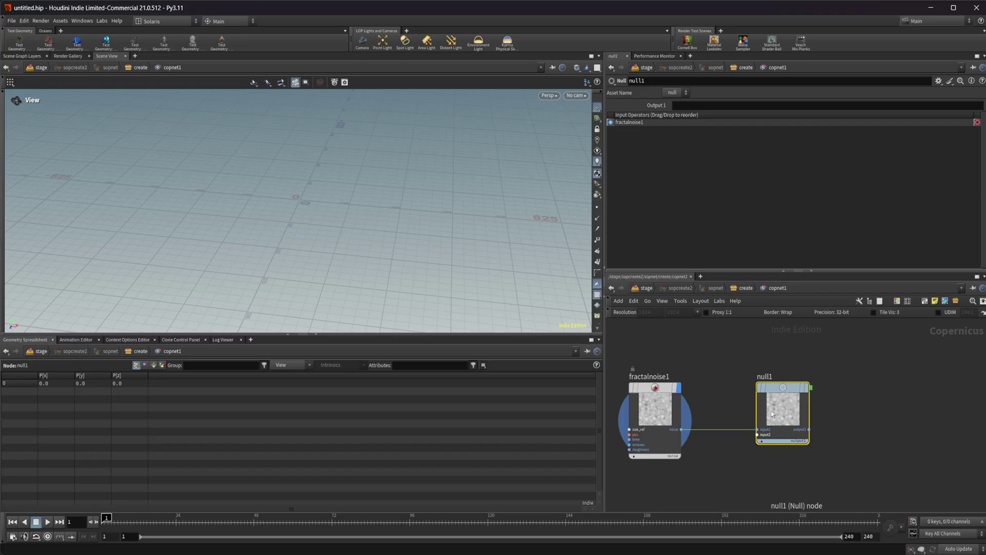
pyautogui.moveTo(693, 452); pyautogui.dragTo(690, 431, button='middle')
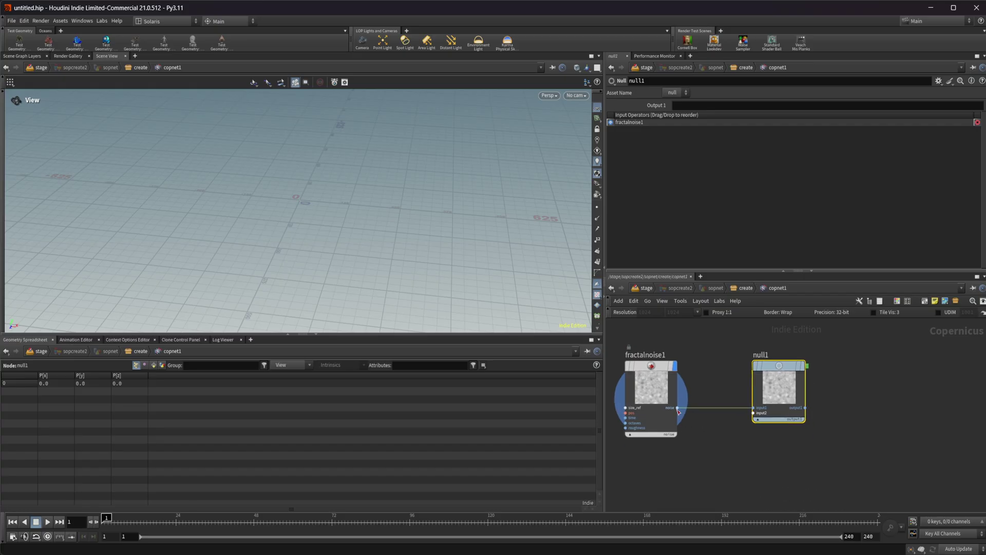
pyautogui.moveTo(678, 407); pyautogui.dragTo(729, 431)
pyautogui.click(751, 430)
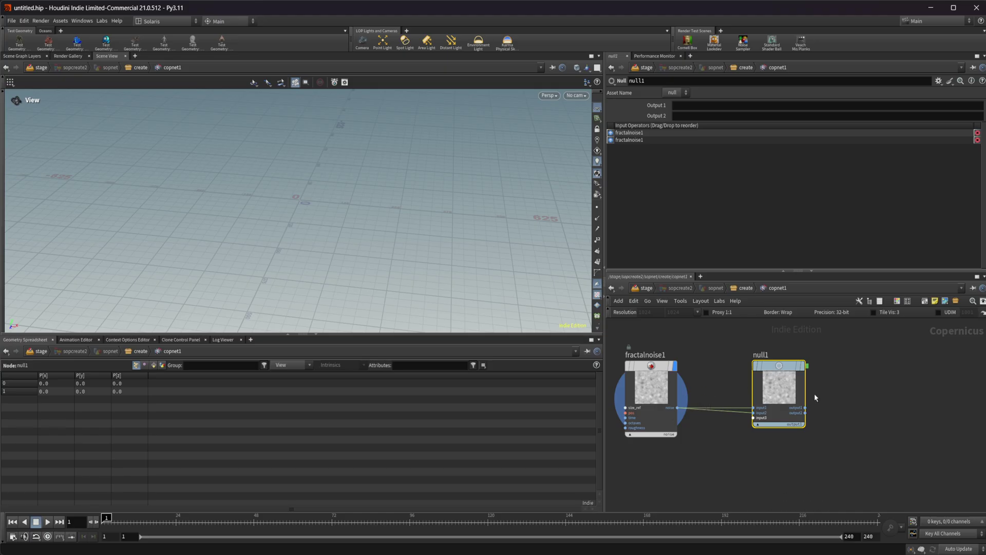
# Name null1's outputs 'height' and 'mask', then return to the geometry level
pyautogui.click(702, 105)
pyautogui.write('height')
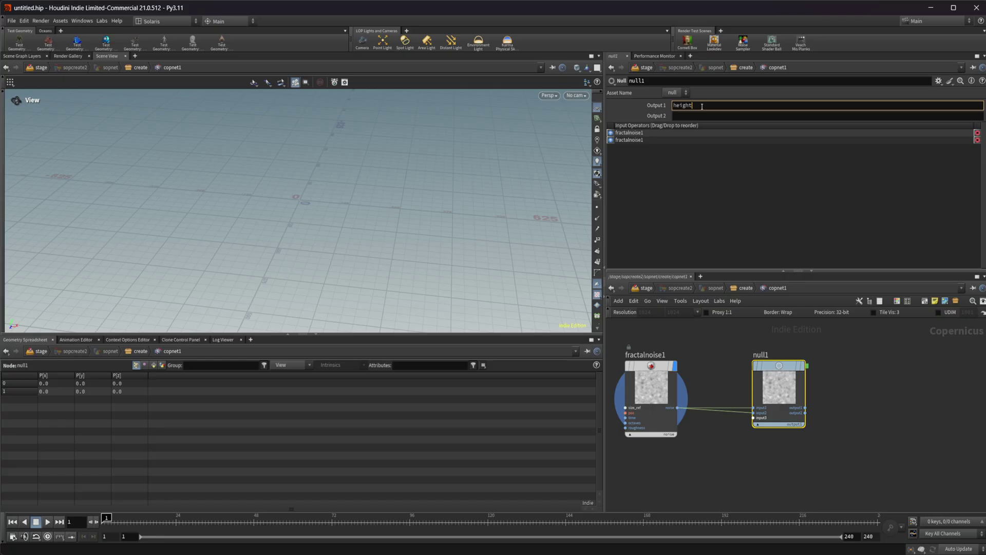
pyautogui.click(687, 115)
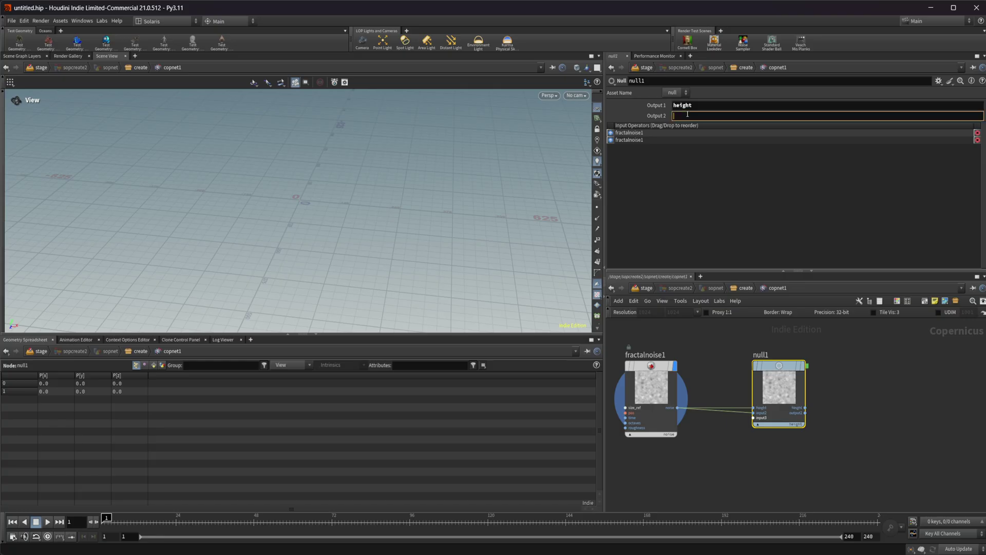
pyautogui.write('mask')
pyautogui.press('Return')
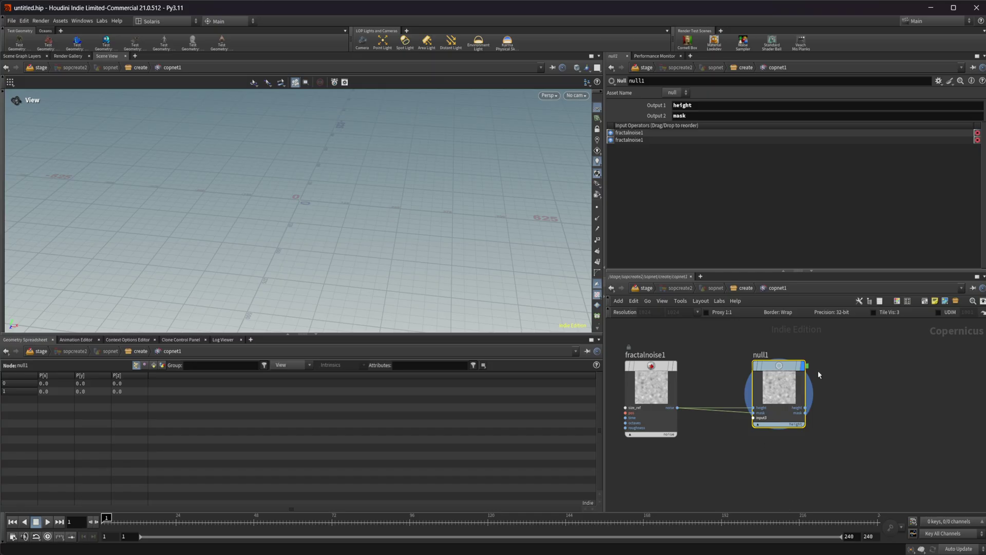
pyautogui.click(744, 288)
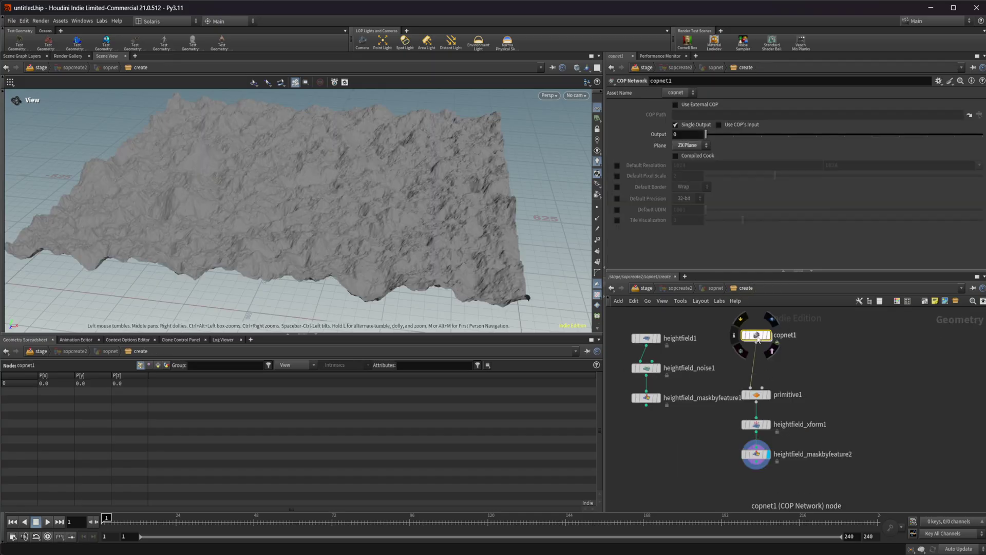
# Turn off copnet1's Single Output so it emits height and mask volumes, then display primitive1
pyautogui.click(737, 335)
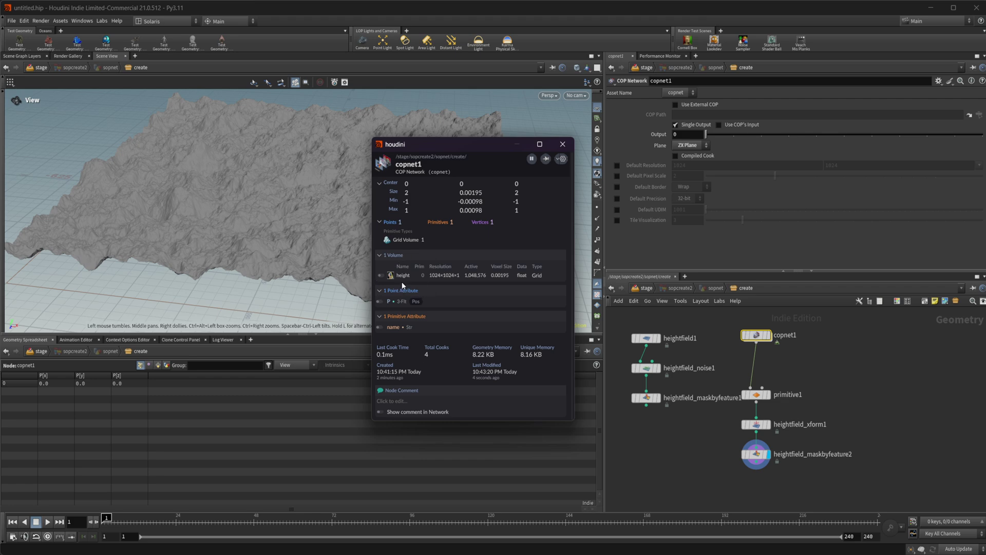
pyautogui.click(689, 126)
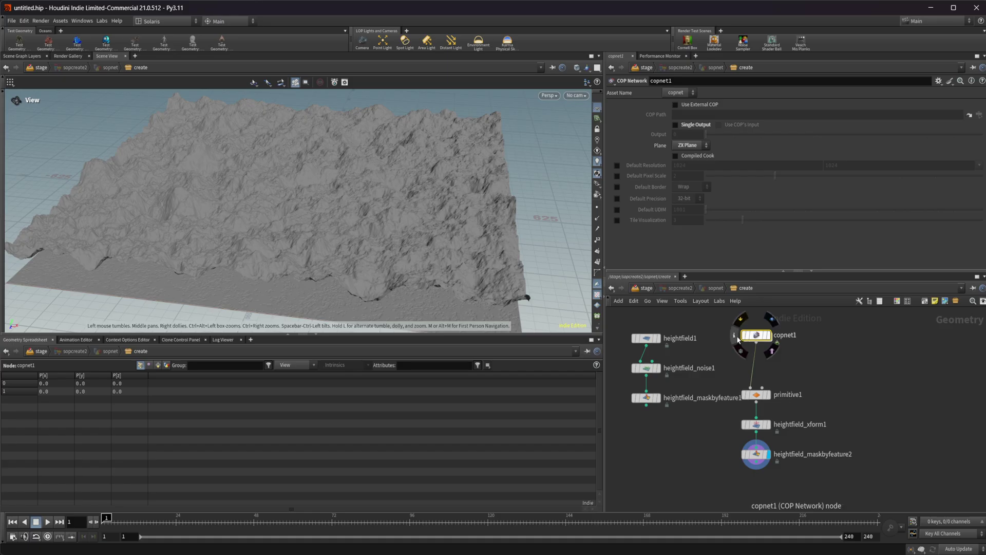
pyautogui.click(737, 325)
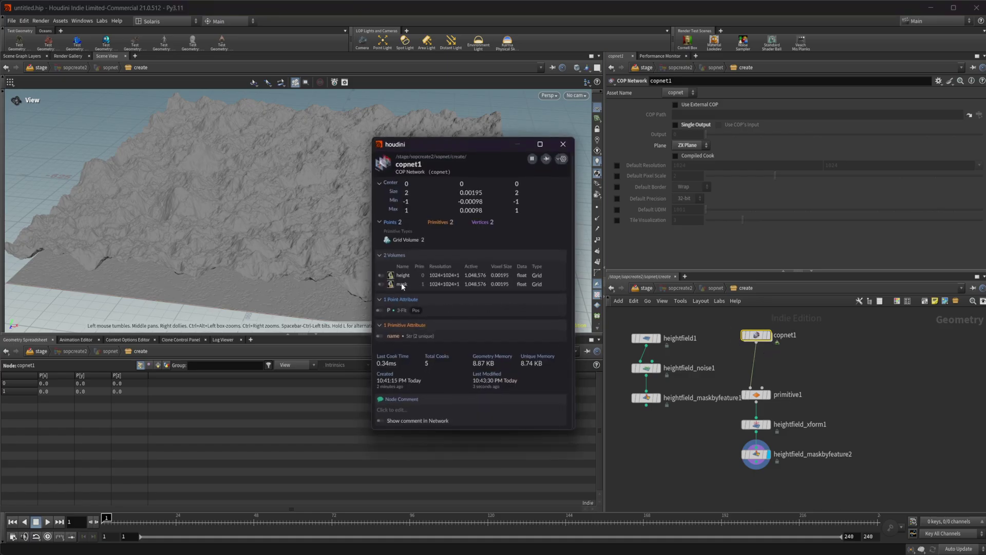
pyautogui.click(807, 378)
pyautogui.moveTo(759, 425)
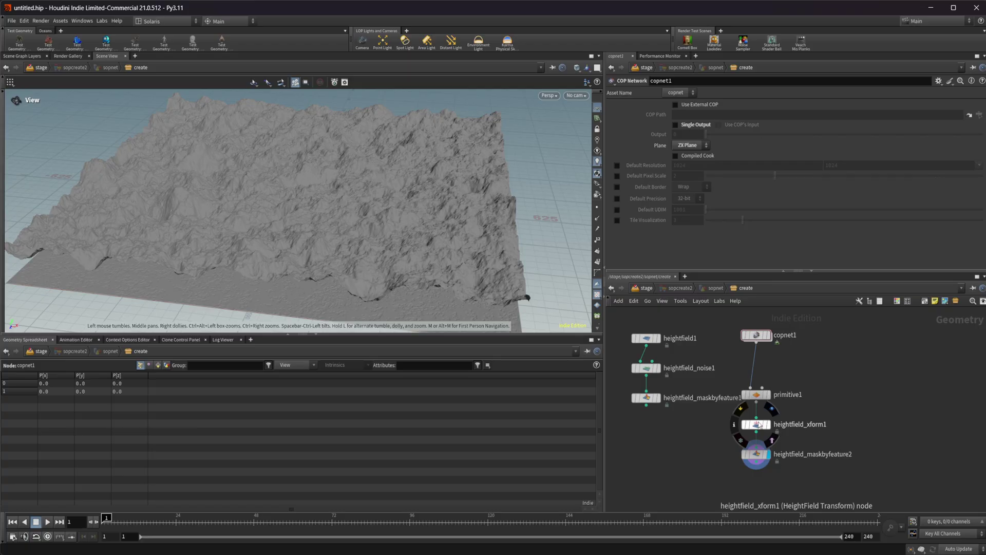
pyautogui.moveTo(754, 395)
pyautogui.click(771, 379)
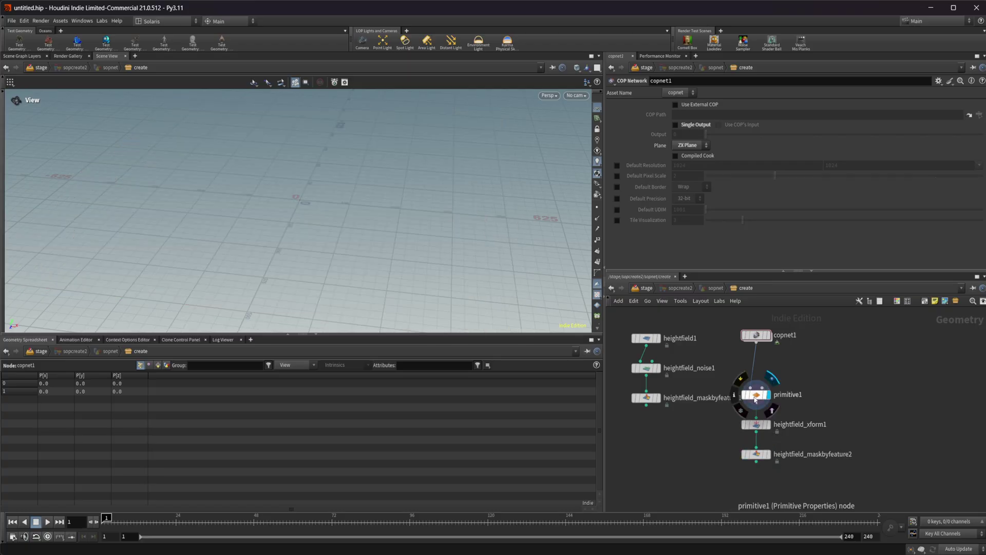
# Review primitive1 and heightfield_maskbyfeature2, then display heightfield_xform1's terrain (scale 500, height scale .3)
pyautogui.click(755, 399)
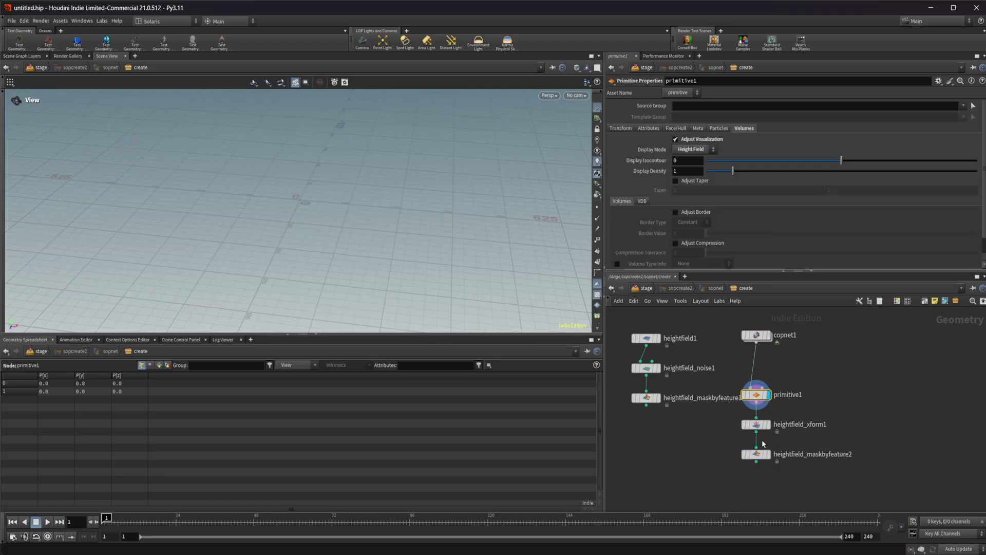
pyautogui.click(757, 455)
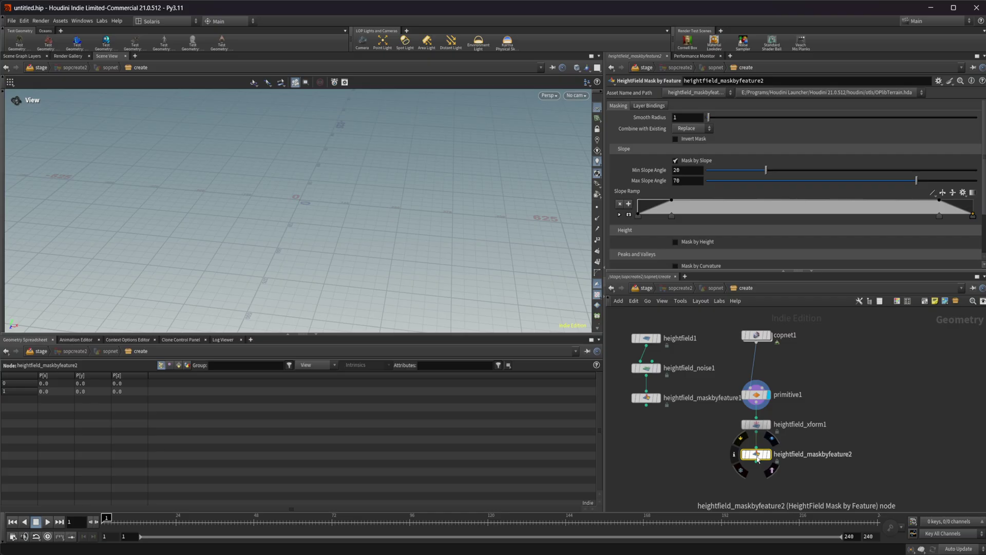
pyautogui.click(757, 425)
pyautogui.click(772, 409)
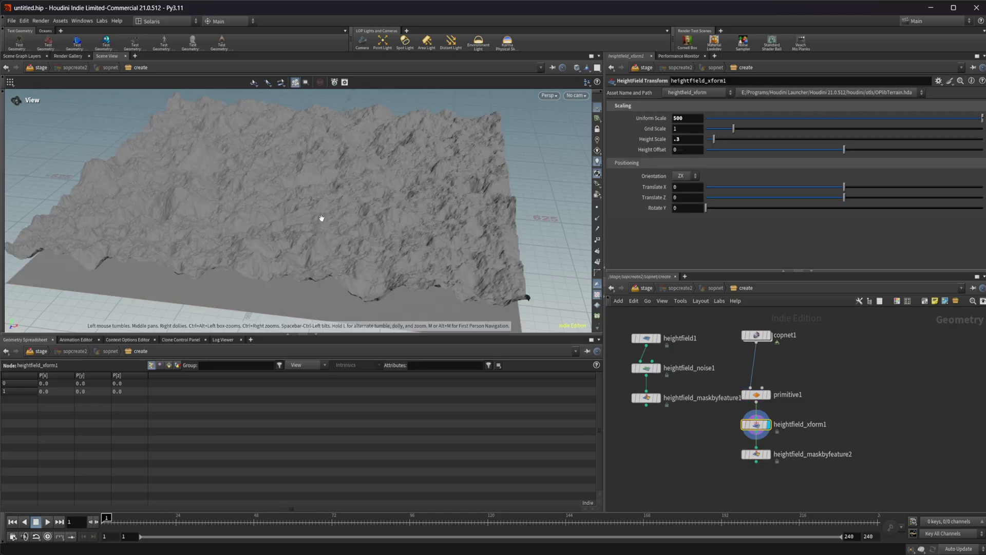
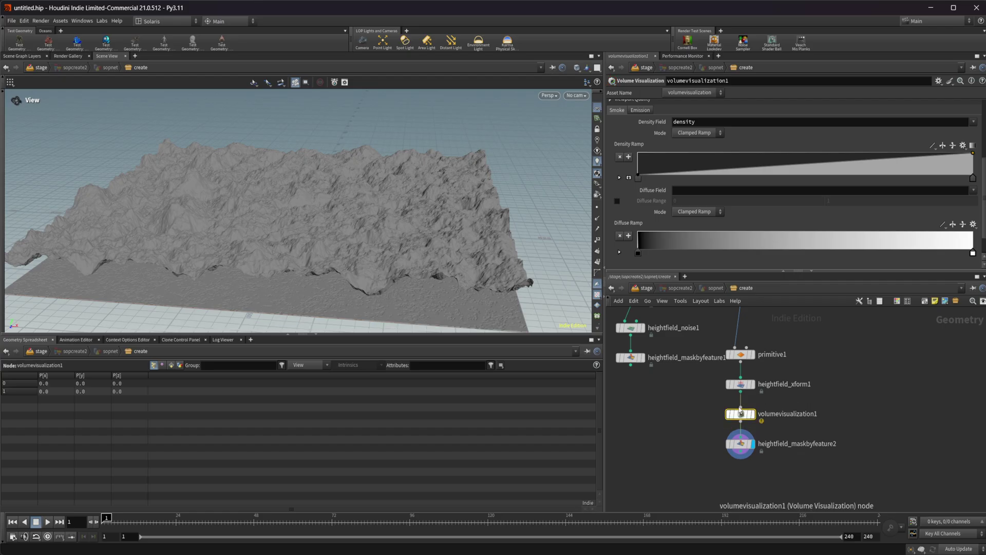
# Bring up volumevisualization1's Visualization Mode choices, currently set to Smoke
pyautogui.scroll(5, 688, 167)
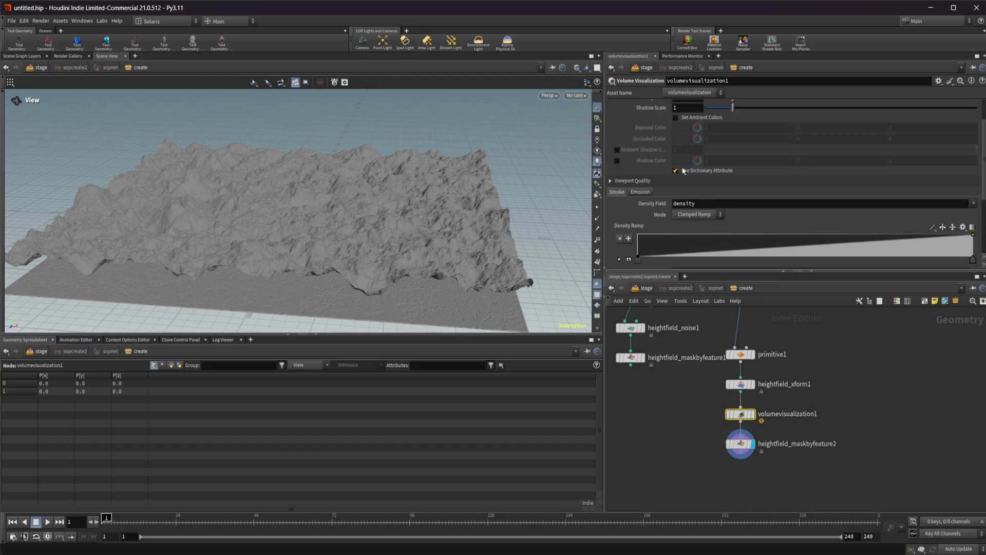
pyautogui.click(687, 107)
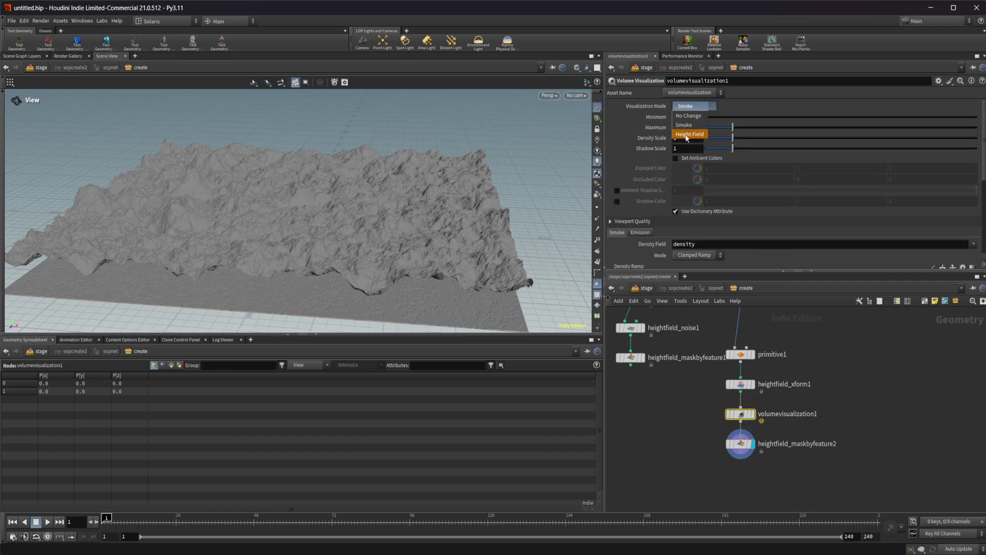
# Set volumevisualization1's Visualization Mode to No Change after trying Height Field
pyautogui.click(687, 137)
pyautogui.click(689, 107)
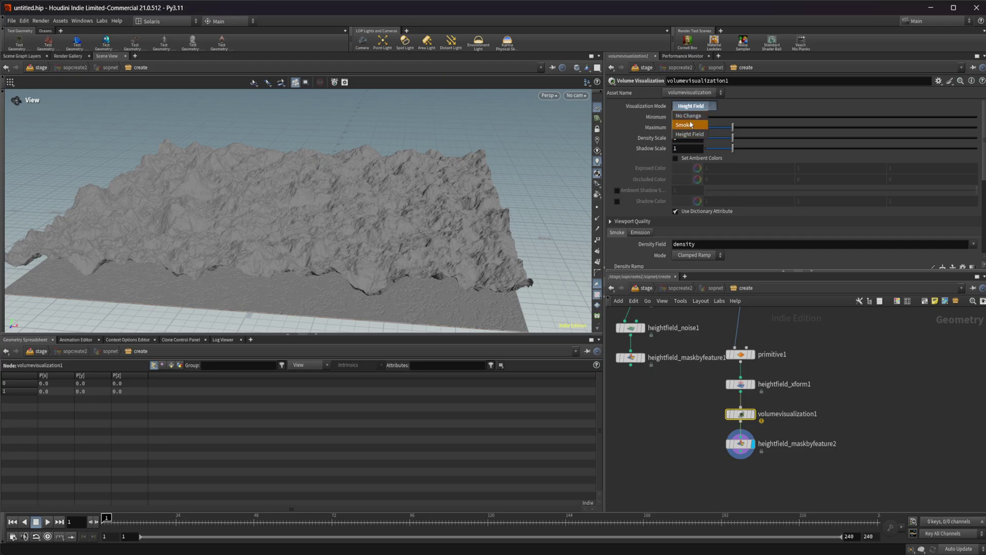
pyautogui.click(687, 125)
pyautogui.click(693, 106)
pyautogui.click(688, 115)
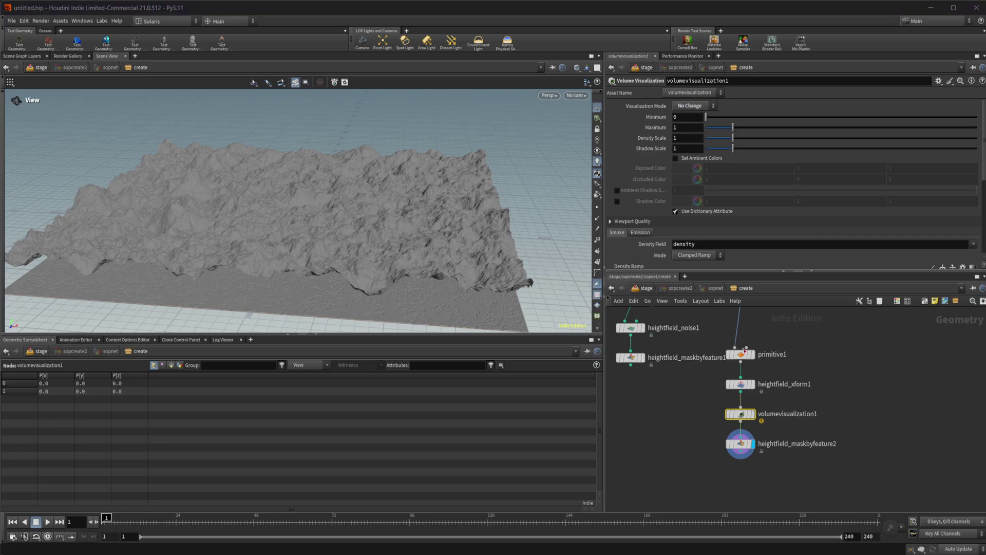
# Set the Density Field to height and the Diffuse Field to mask
pyautogui.scroll(-2, 684, 227)
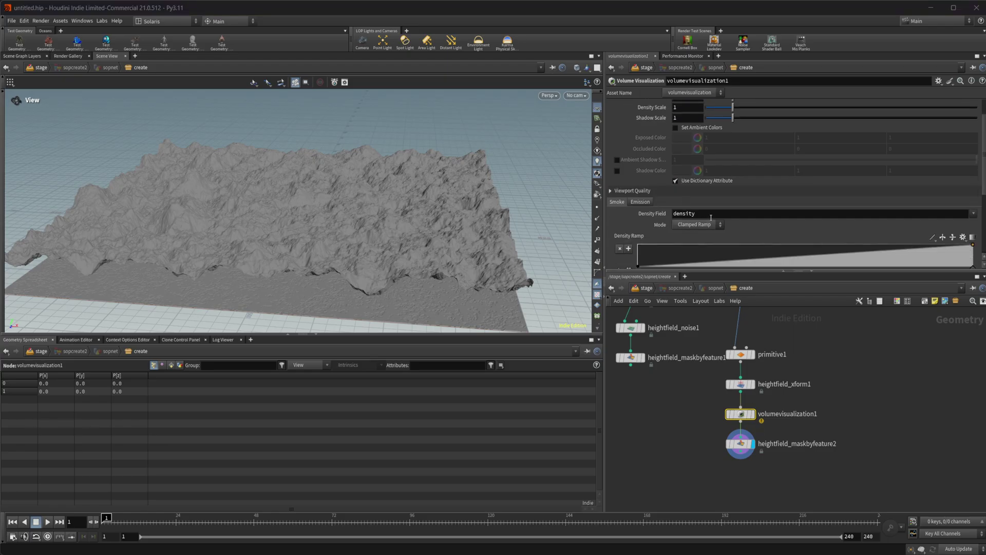
pyautogui.doubleClick(711, 213)
pyautogui.write('height')
pyautogui.press('Return')
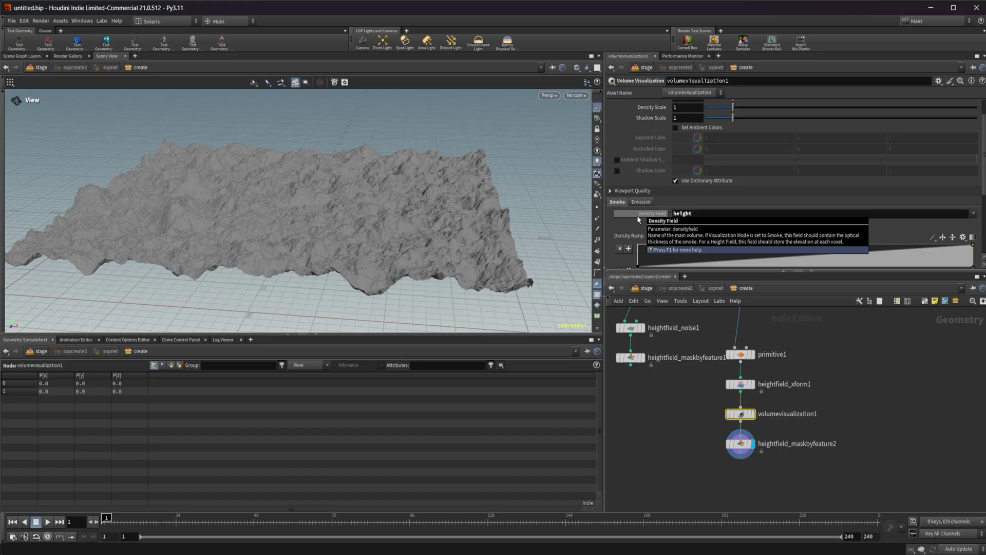
pyautogui.scroll(-6, 754, 218)
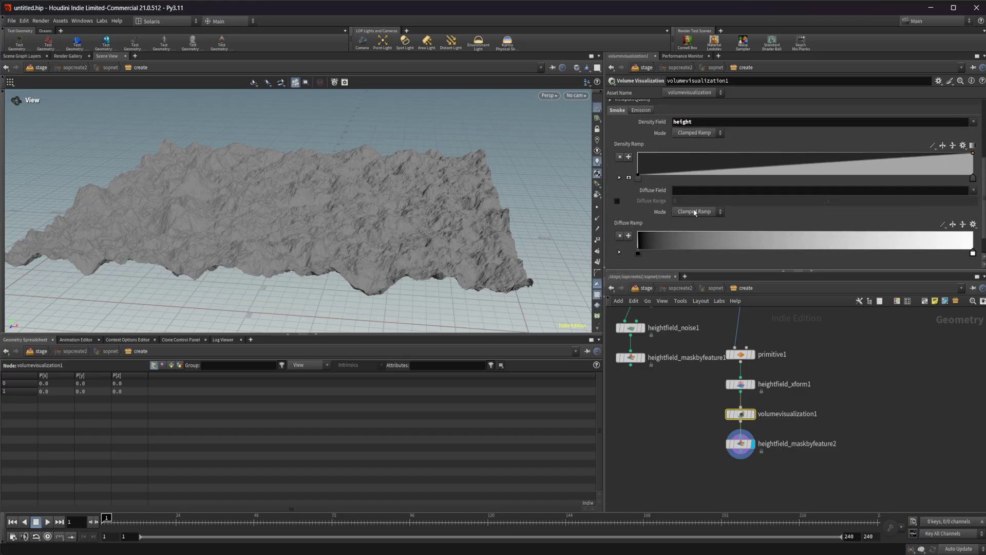
pyautogui.click(695, 191)
pyautogui.write('mask')
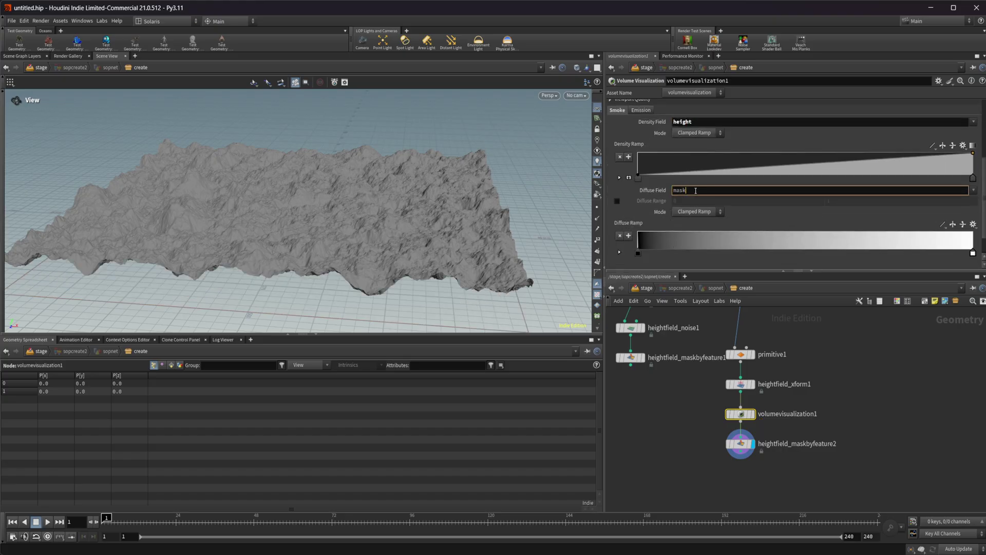
pyautogui.press('Return')
pyautogui.scroll(5, 317, 210)
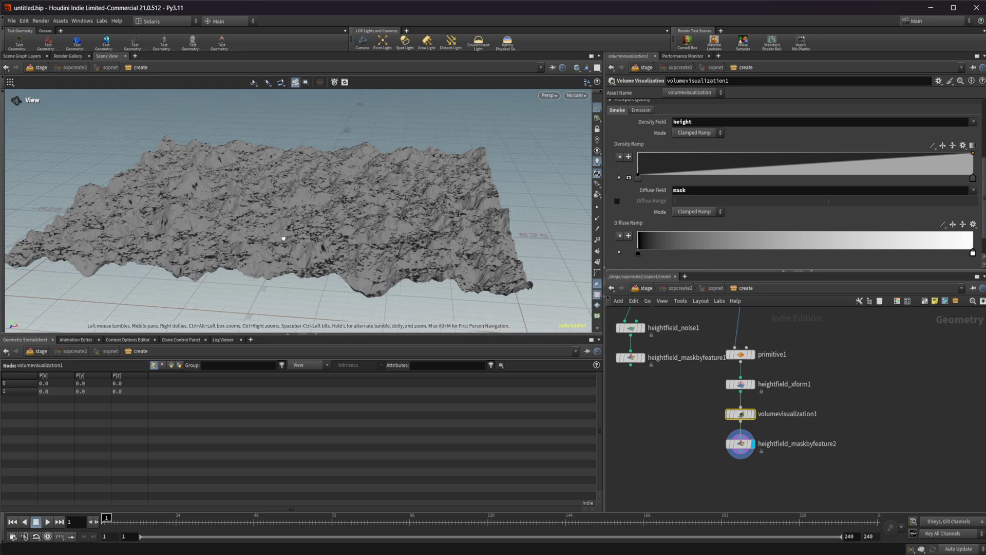
pyautogui.scroll(3, 314, 206)
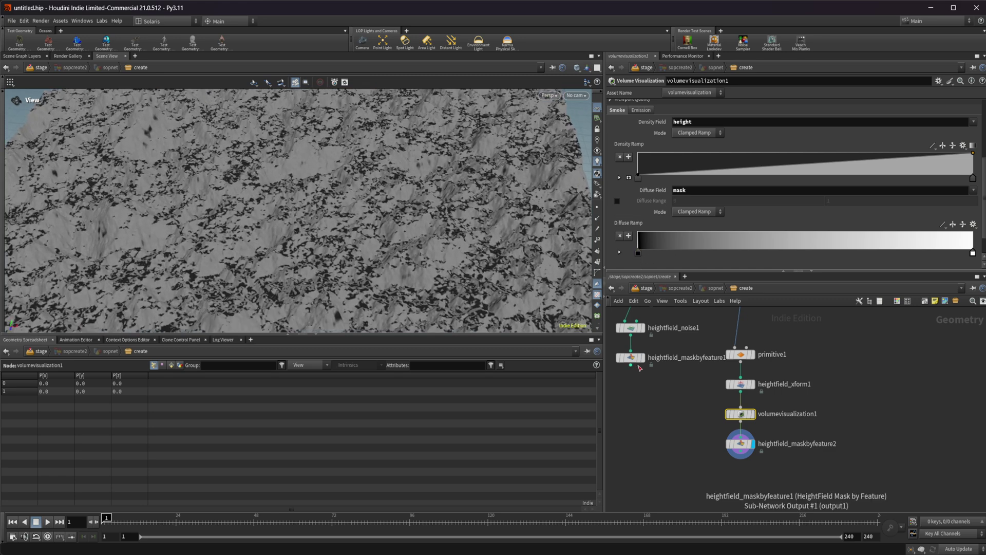
# Colour the diffuse ramp from white to red, then display heightfield_maskbyfeature1's terrain
pyautogui.doubleClick(636, 253)
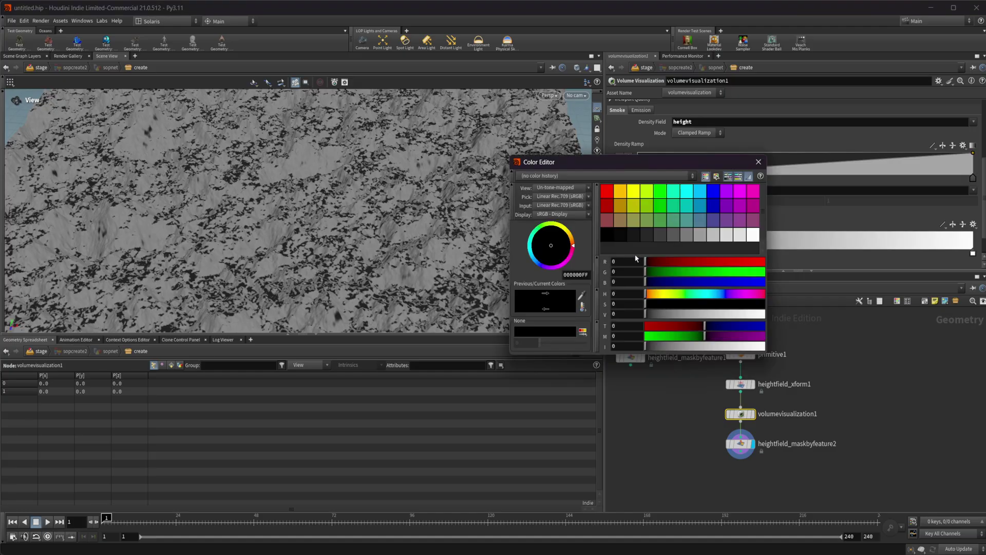
pyautogui.click(751, 233)
pyautogui.click(758, 162)
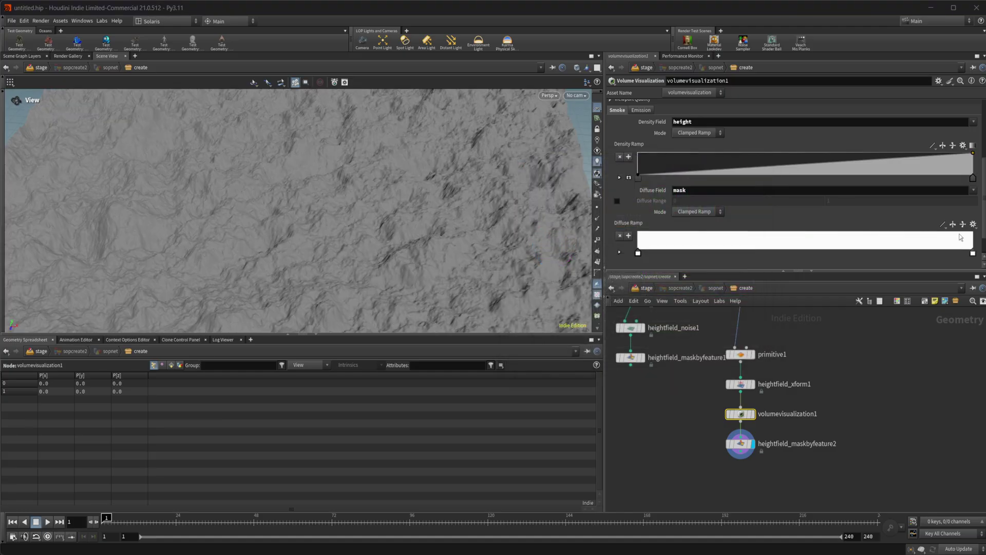
pyautogui.doubleClick(972, 254)
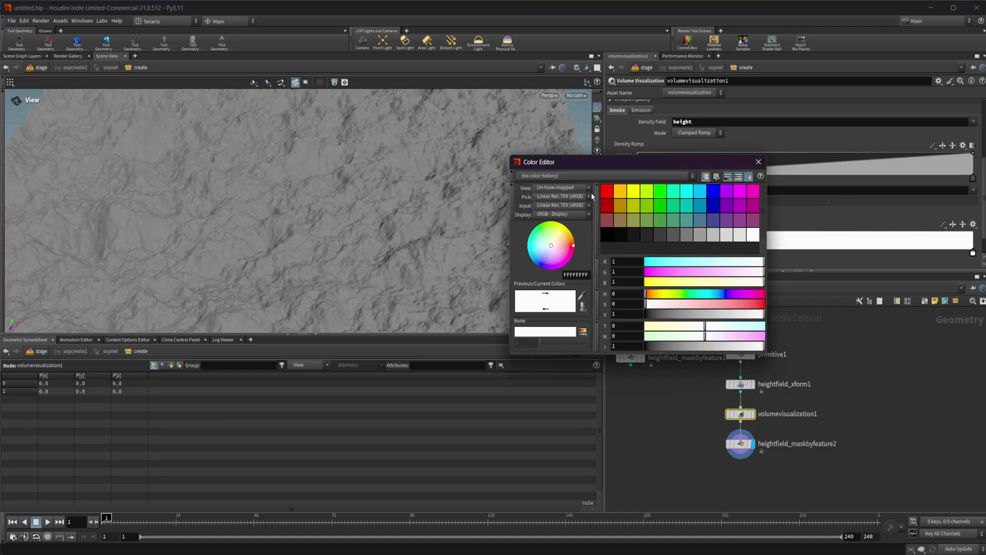
pyautogui.click(607, 191)
pyautogui.click(758, 162)
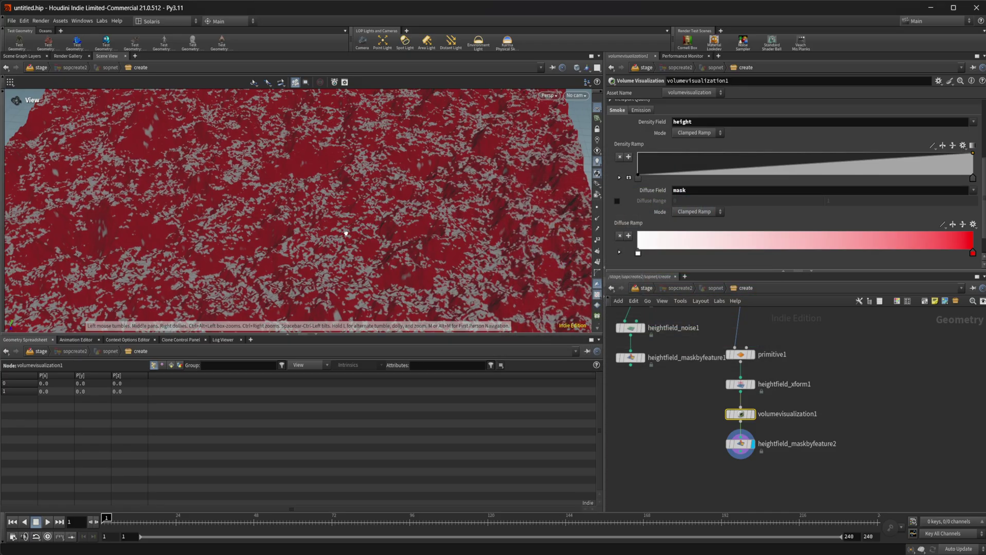
pyautogui.moveTo(341, 229); pyautogui.dragTo(309, 235)
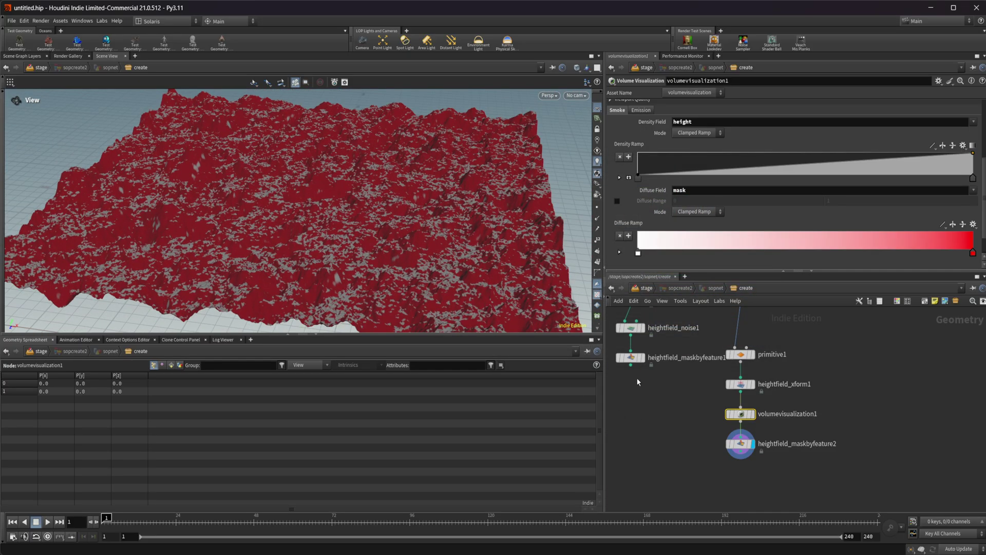
pyautogui.click(630, 357)
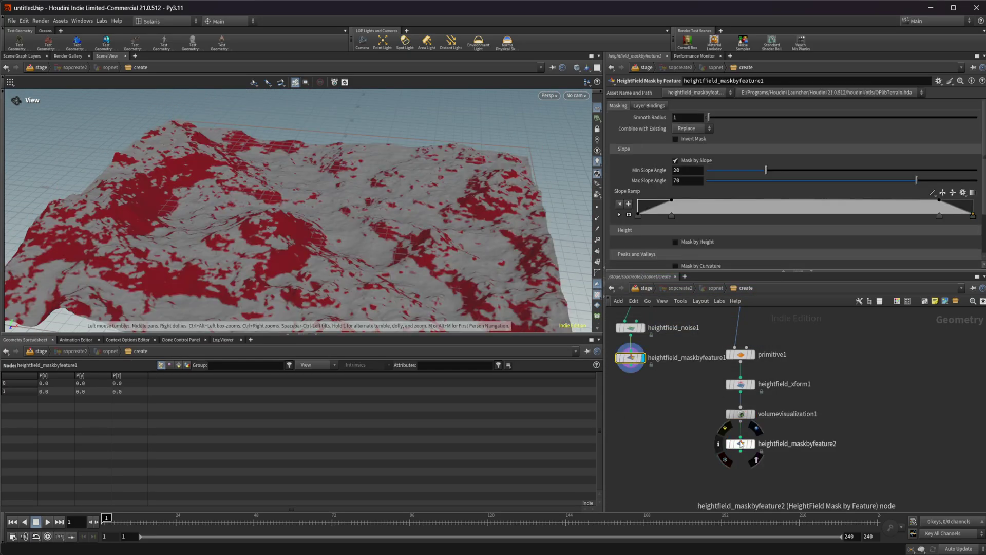
# Display heightfield_maskbyfeature2 with Min Slope Angle 19 and a height mask from 14.3 to 87.3
pyautogui.doubleClick(740, 443)
pyautogui.click(744, 288)
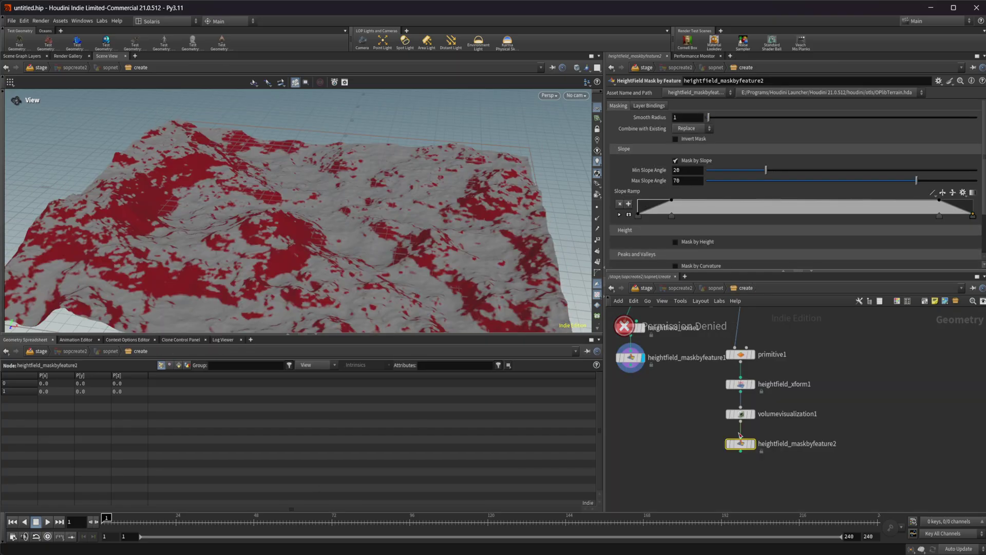
pyautogui.click(738, 448)
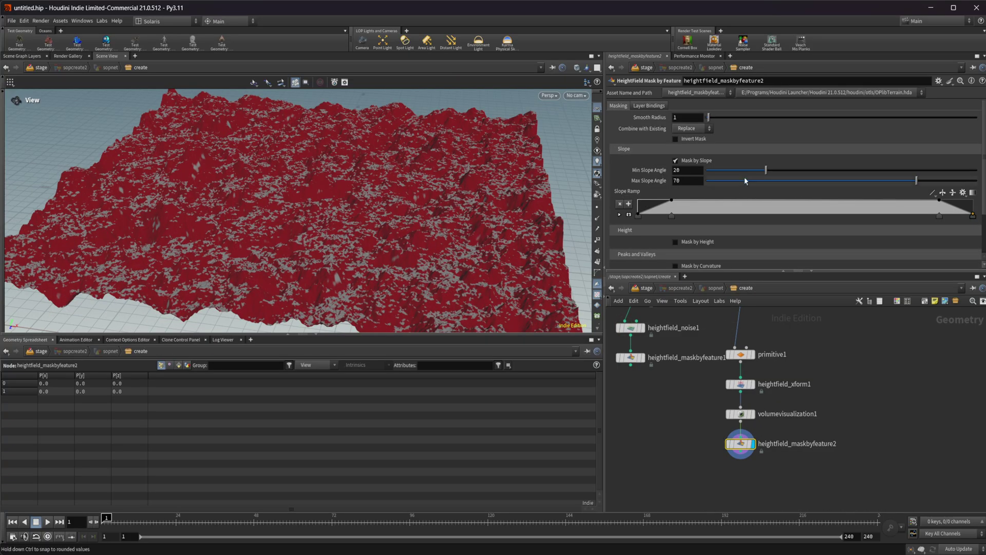
pyautogui.moveTo(765, 170)
pyautogui.mouseDown()
pyautogui.moveTo(847, 170)
pyautogui.moveTo(762, 170)
pyautogui.mouseUp()
pyautogui.click(676, 242)
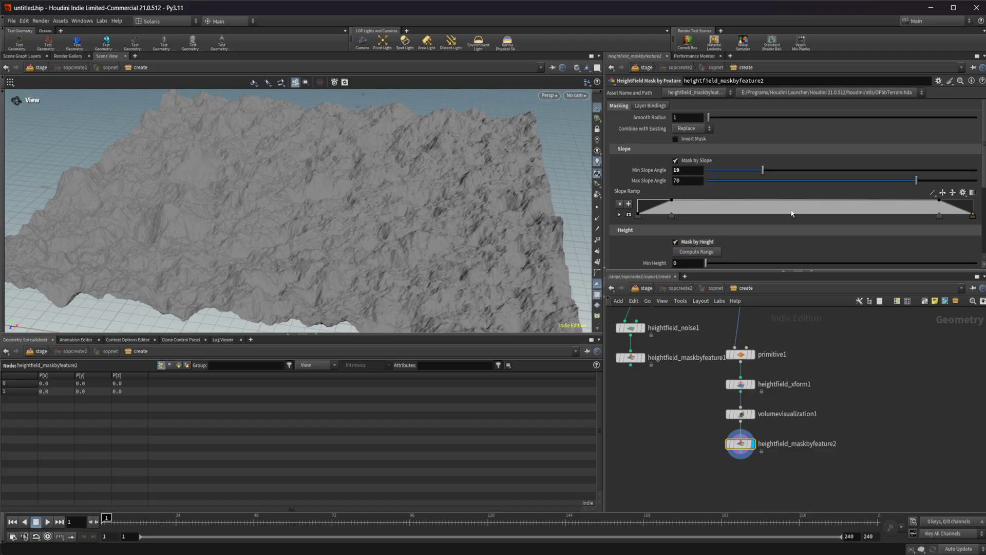
pyautogui.scroll(-2, 715, 239)
pyautogui.click(704, 194)
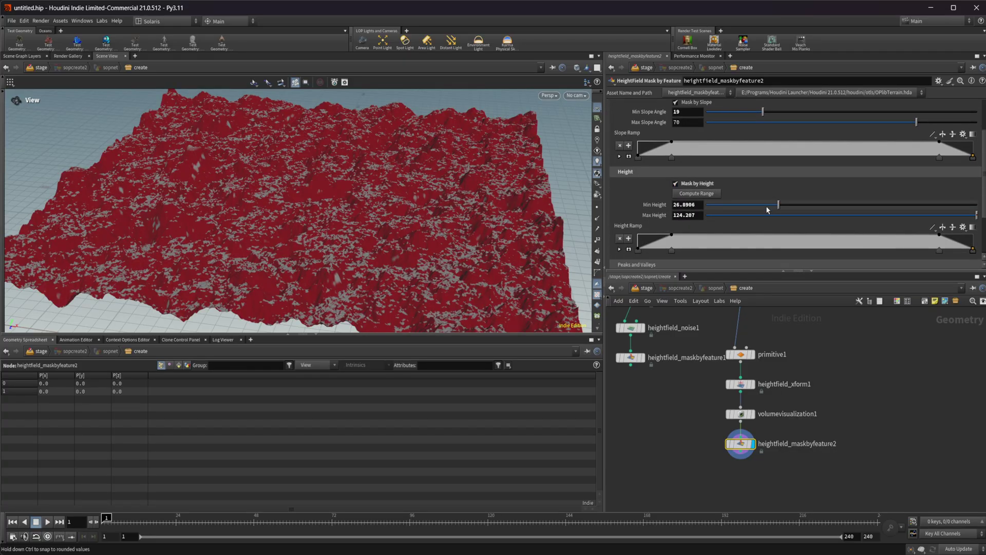
pyautogui.moveTo(779, 205); pyautogui.dragTo(744, 205)
pyautogui.moveTo(976, 215); pyautogui.dragTo(942, 215)
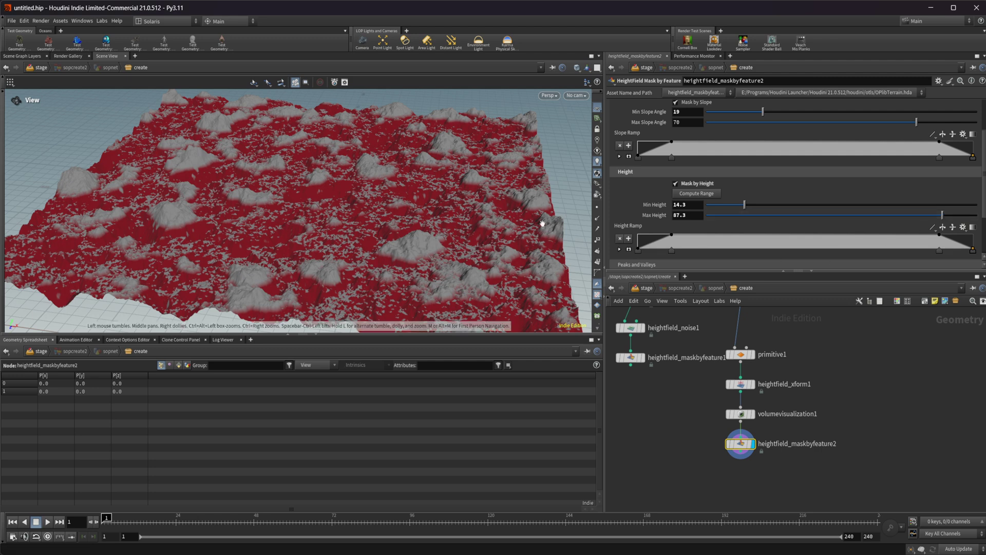
# Review heightfield_maskbyfeature2 and volumevisualization1 settings, and bring copnet1 into view
pyautogui.scroll(-3, 821, 356)
pyautogui.moveTo(819, 357); pyautogui.dragTo(796, 390, button='middle')
pyautogui.scroll(3, 770, 402)
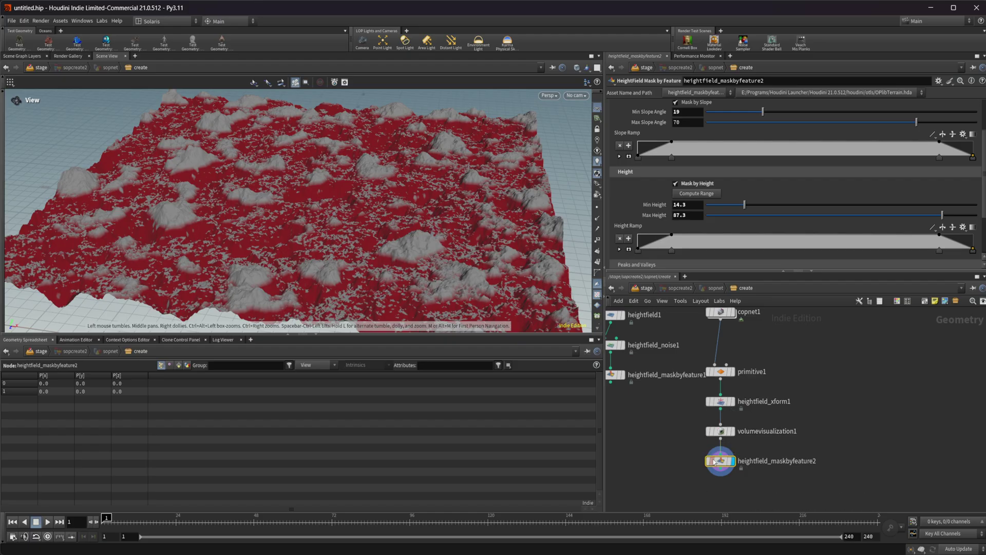
pyautogui.click(699, 461)
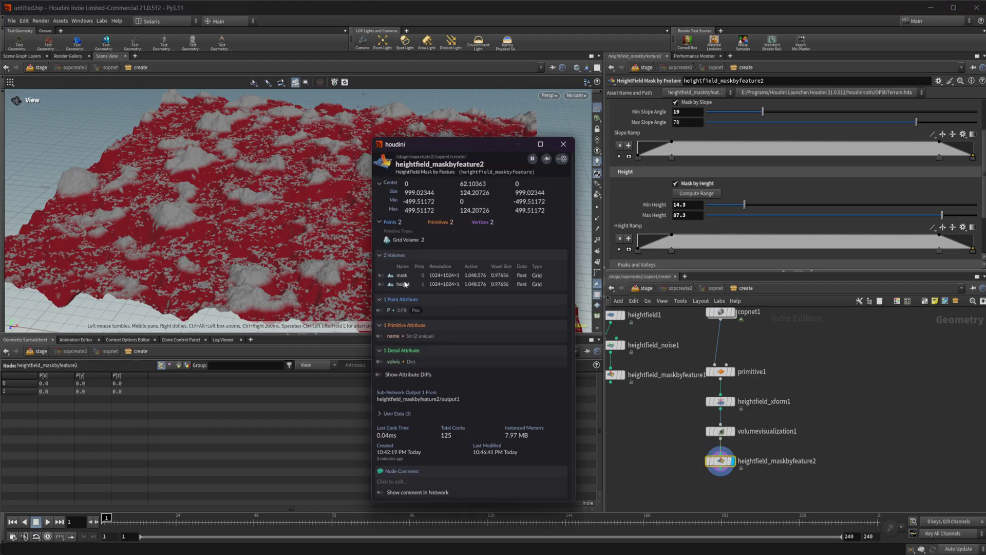
pyautogui.click(720, 430)
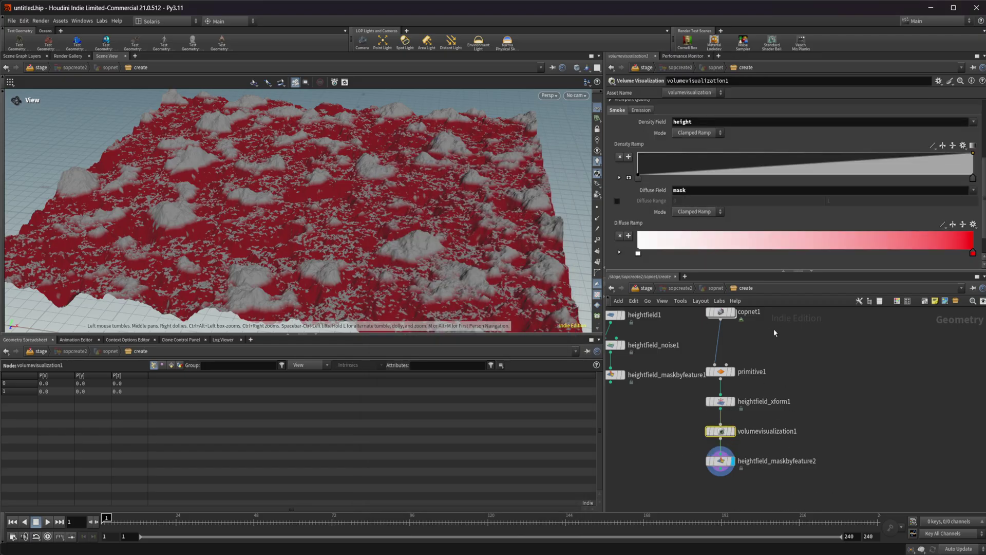
pyautogui.moveTo(773, 333); pyautogui.dragTo(773, 368, button='middle')
pyautogui.doubleClick(731, 347)
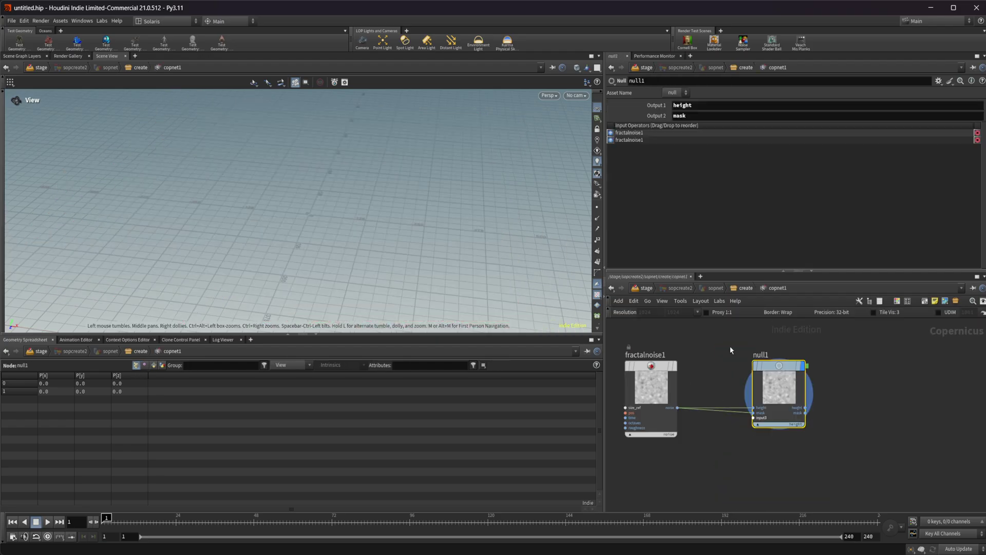
pyautogui.press('Tab')
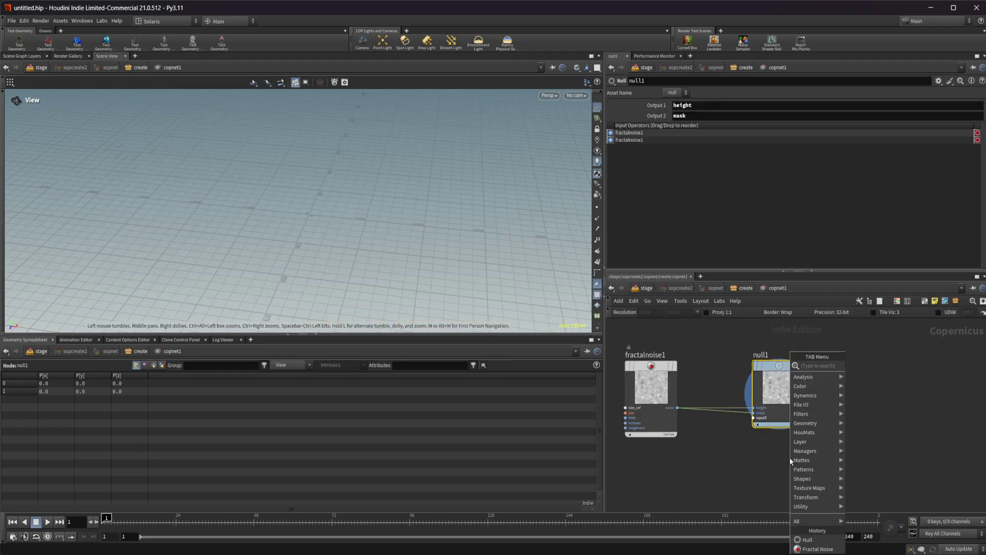
pyautogui.write('hf')
pyautogui.press('Return')
pyautogui.click(792, 460)
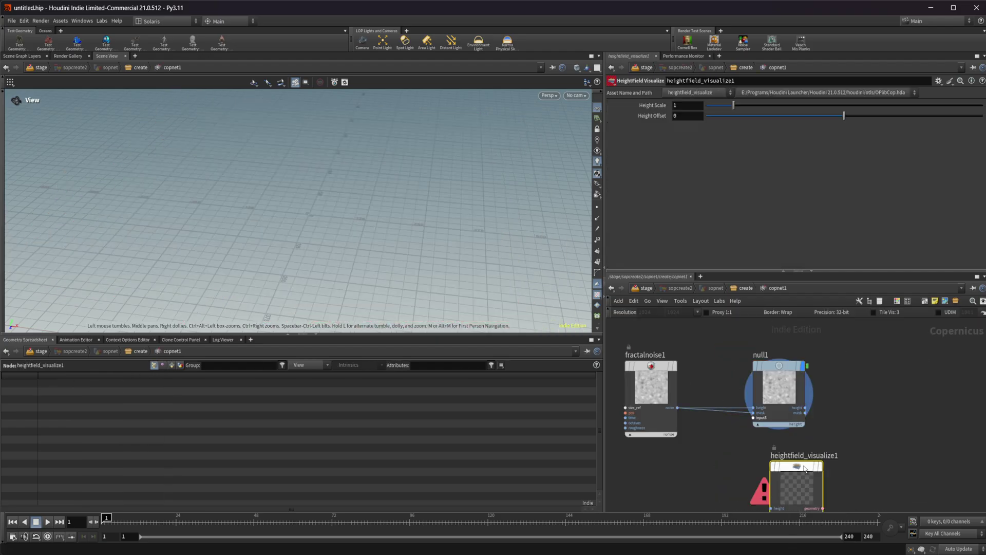
pyautogui.moveTo(740, 463); pyautogui.dragTo(728, 421, button='middle')
pyautogui.moveTo(665, 366); pyautogui.dragTo(759, 467)
pyautogui.press('f')
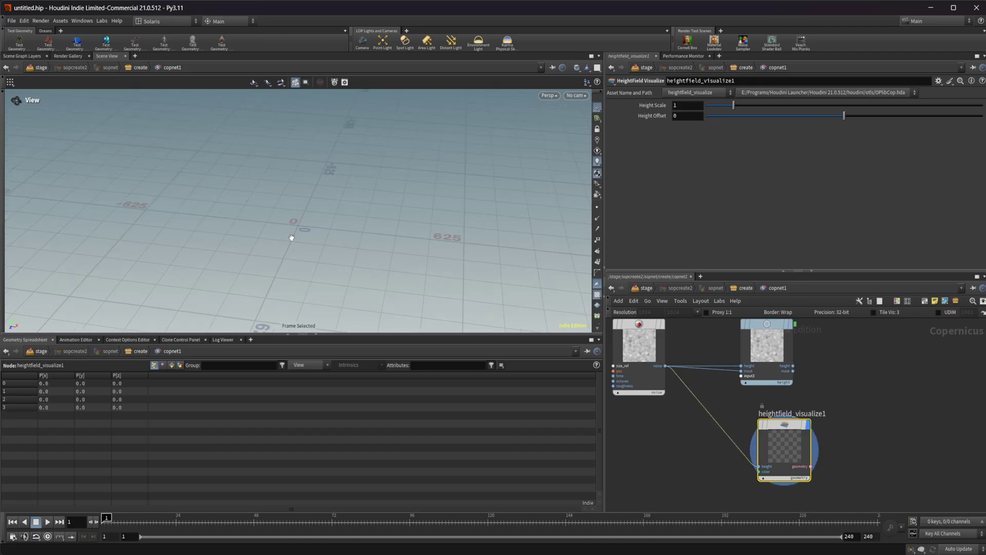
pyautogui.click(104, 22)
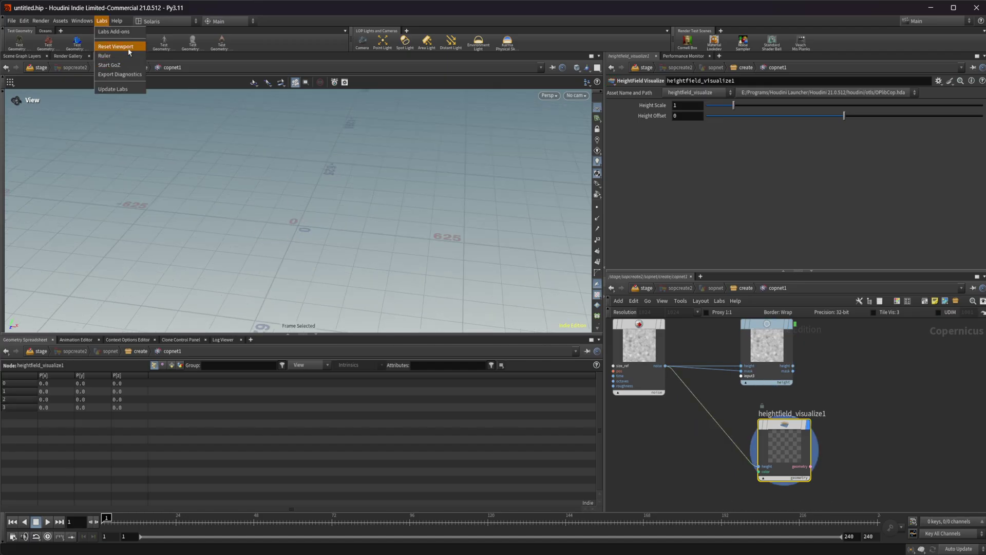
pyautogui.click(129, 47)
pyautogui.press('f')
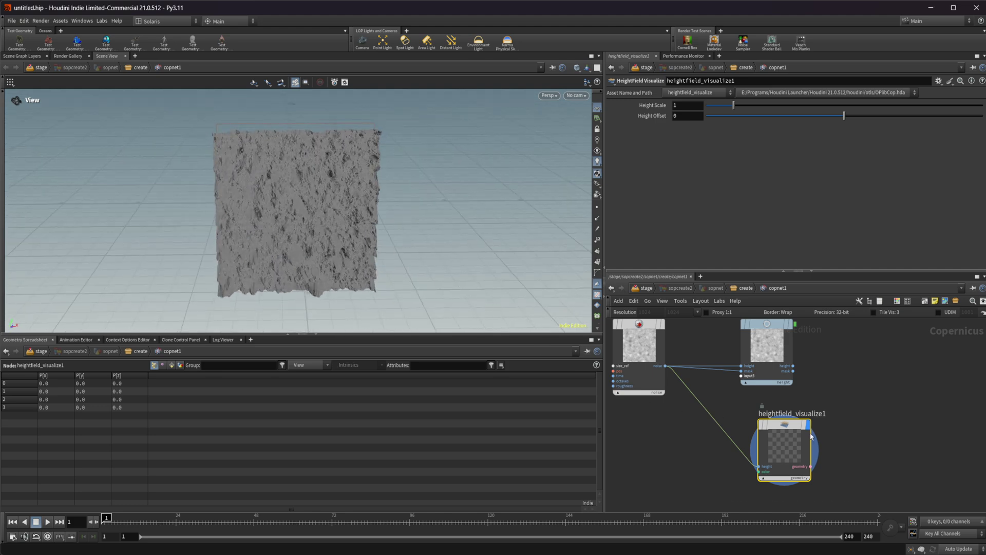
pyautogui.click(633, 349)
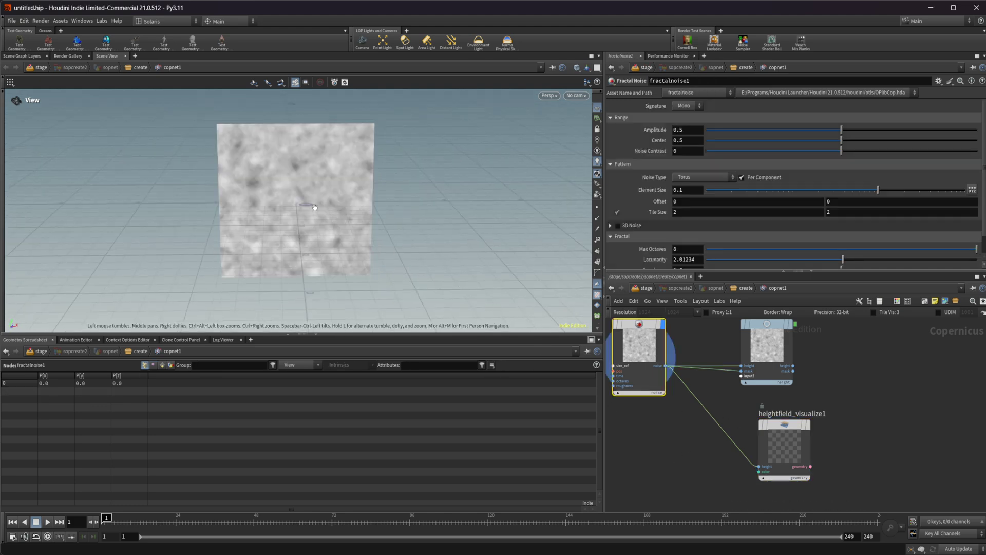
pyautogui.click(782, 442)
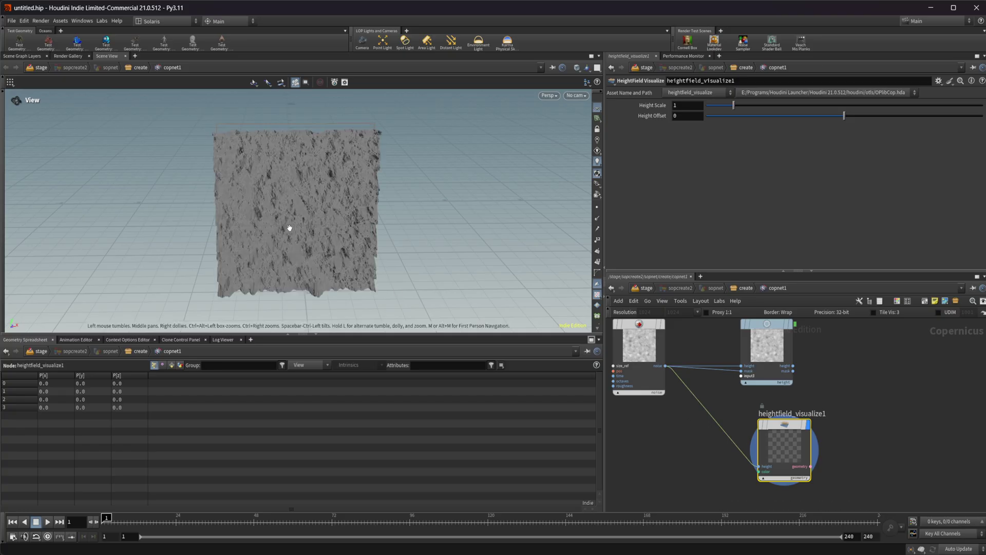
pyautogui.moveTo(289, 226)
pyautogui.mouseDown()
pyautogui.moveTo(365, 223)
pyautogui.moveTo(302, 218)
pyautogui.moveTo(290, 231)
pyautogui.mouseUp()
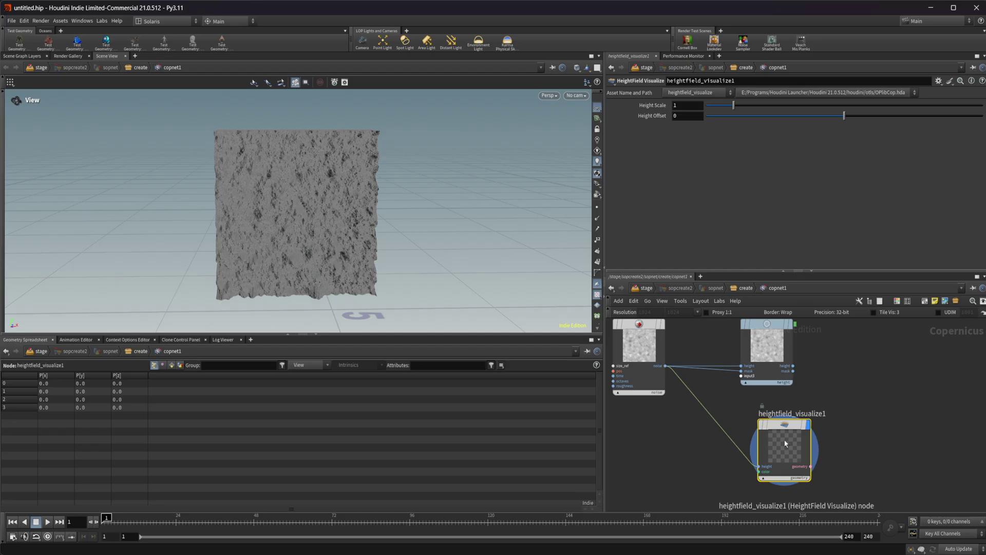
pyautogui.click(745, 289)
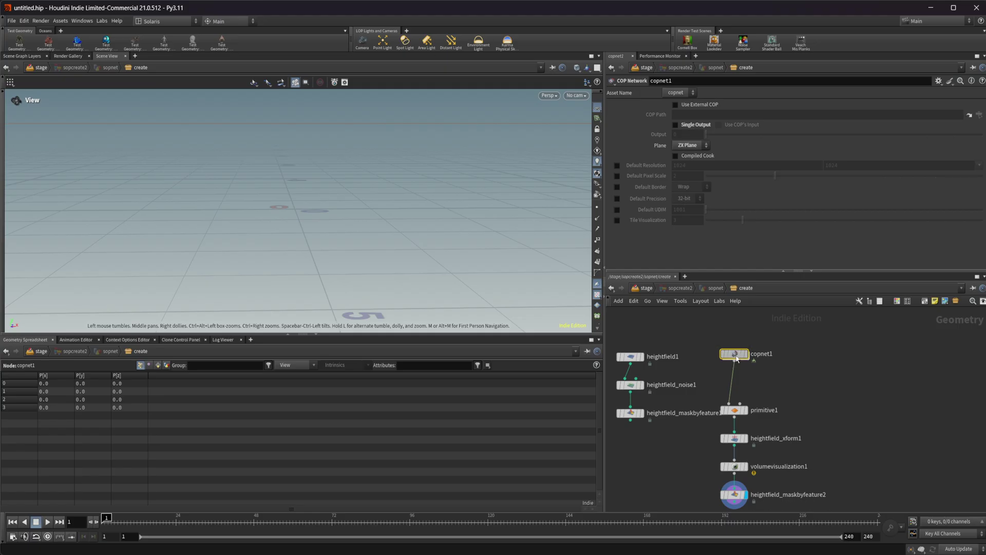
pyautogui.click(715, 353)
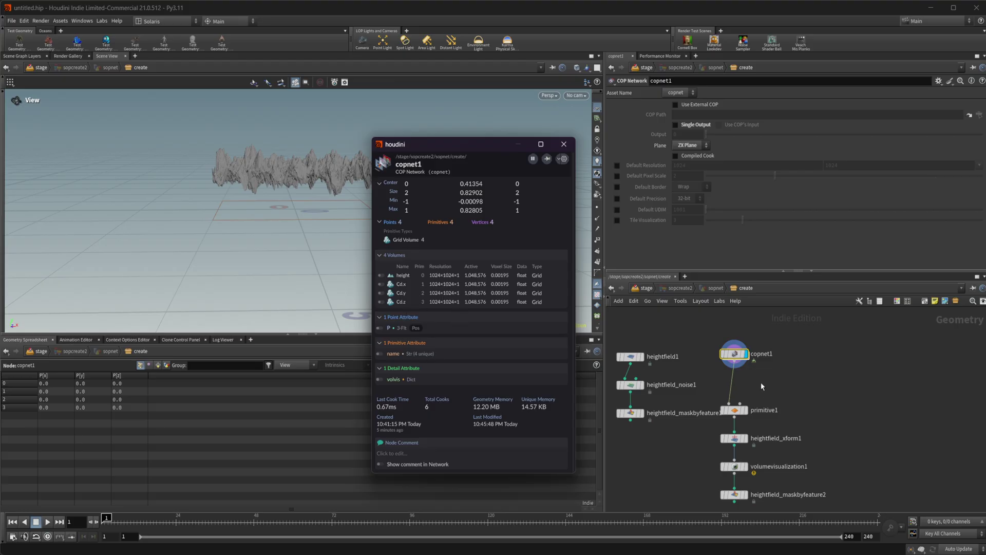
pyautogui.doubleClick(735, 354)
pyautogui.moveTo(697, 412); pyautogui.dragTo(676, 450, button='middle')
pyautogui.click(769, 417)
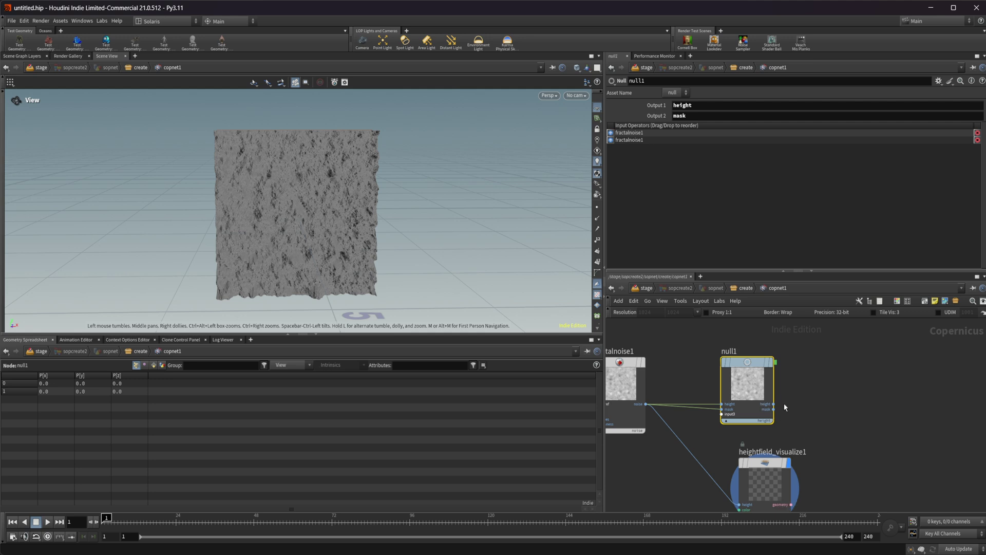
pyautogui.moveTo(812, 422); pyautogui.dragTo(808, 390, button='middle')
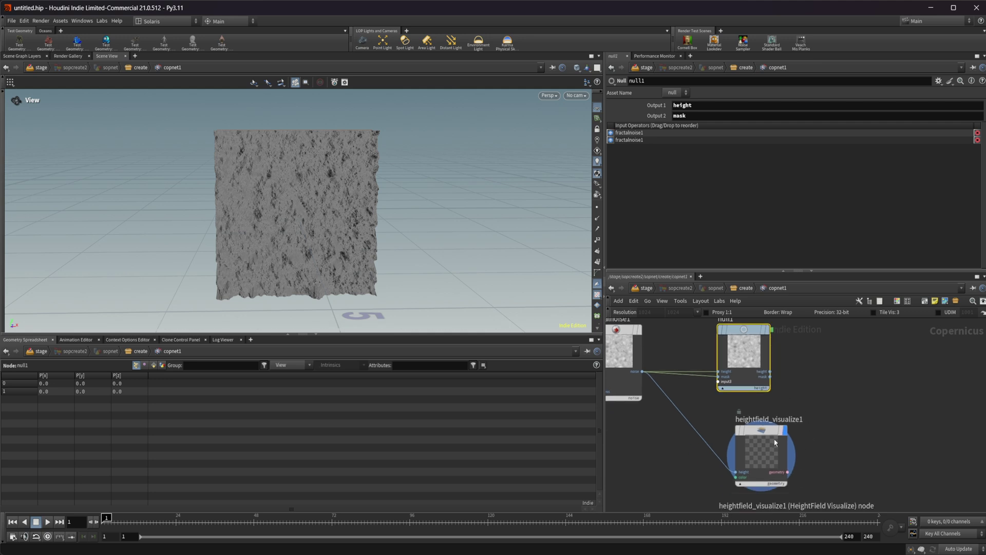
pyautogui.click(752, 438)
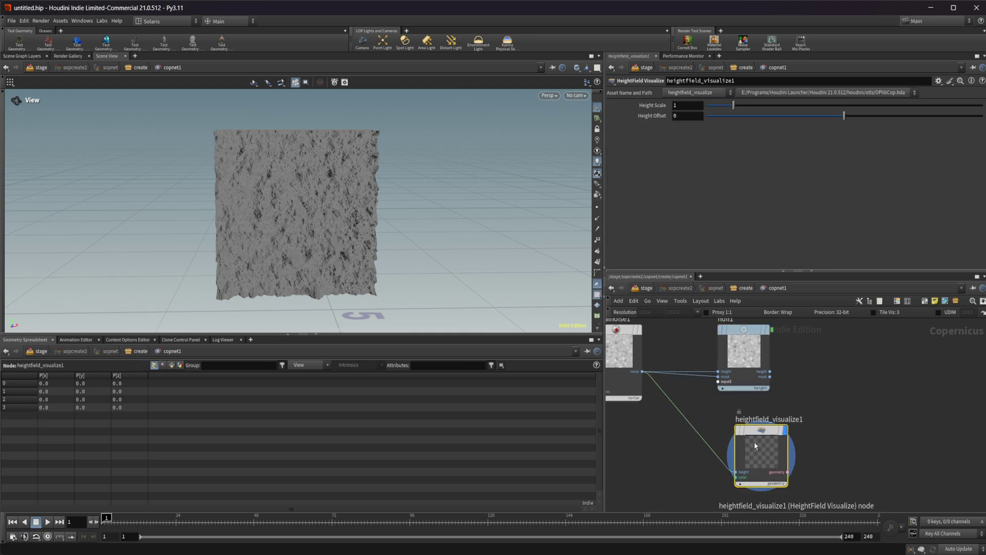
pyautogui.doubleClick(754, 442)
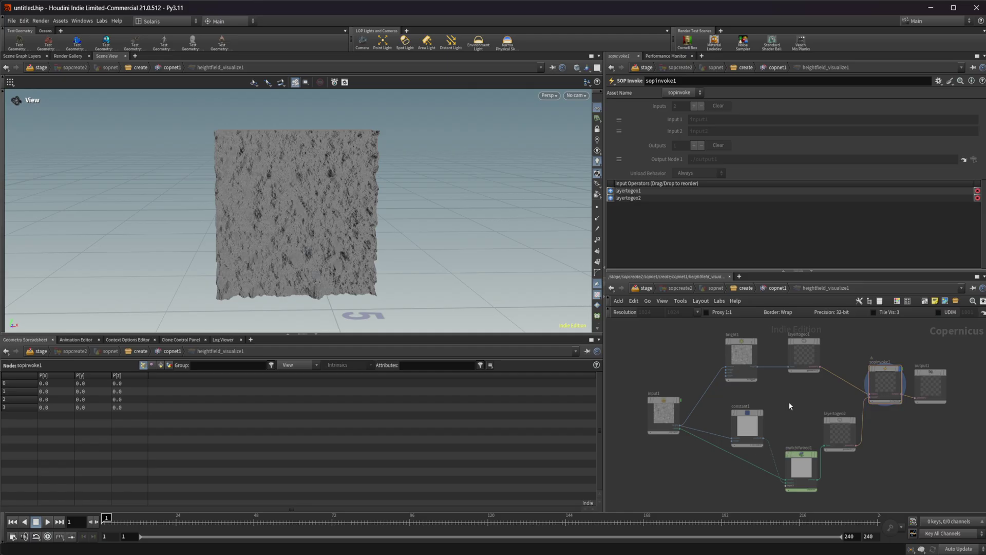
pyautogui.press('f')
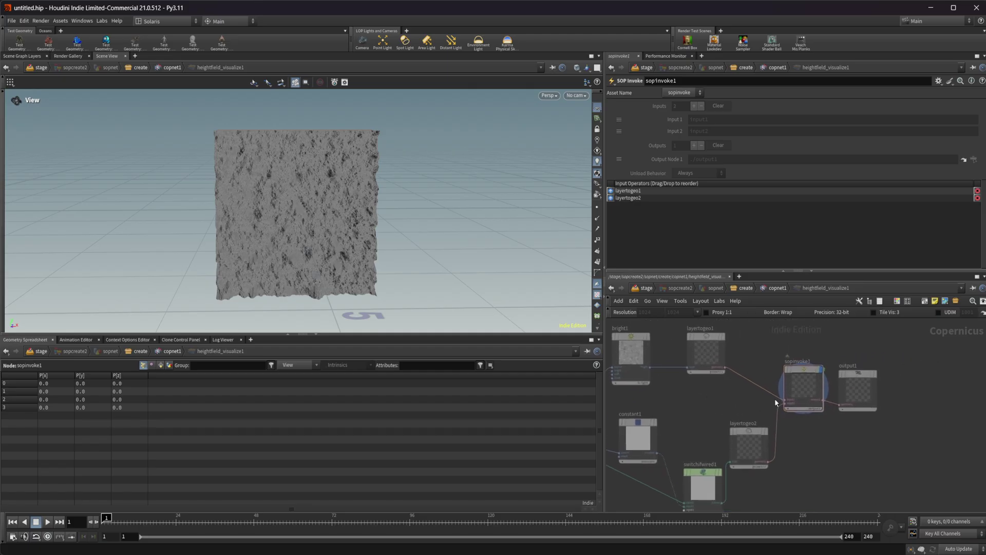
pyautogui.doubleClick(804, 391)
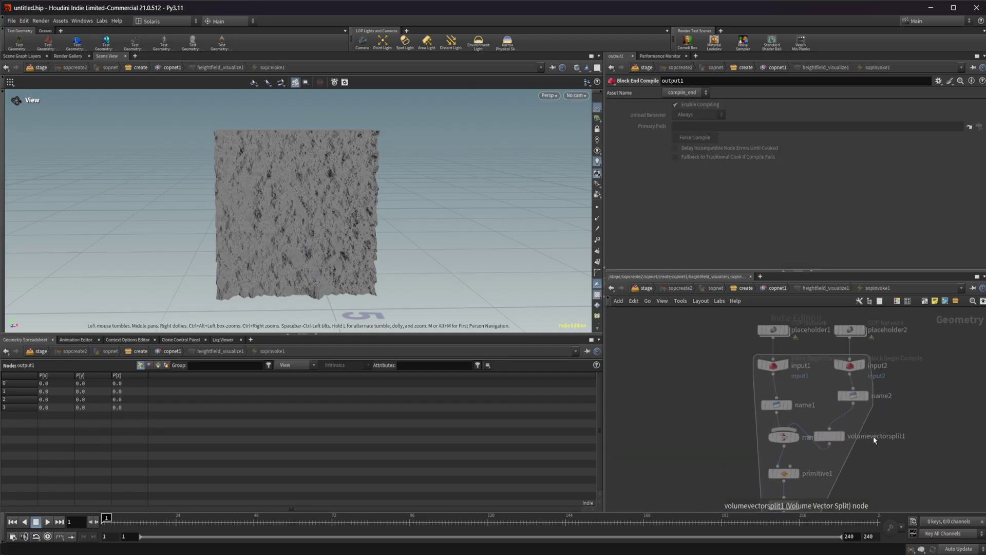
pyautogui.click(778, 405)
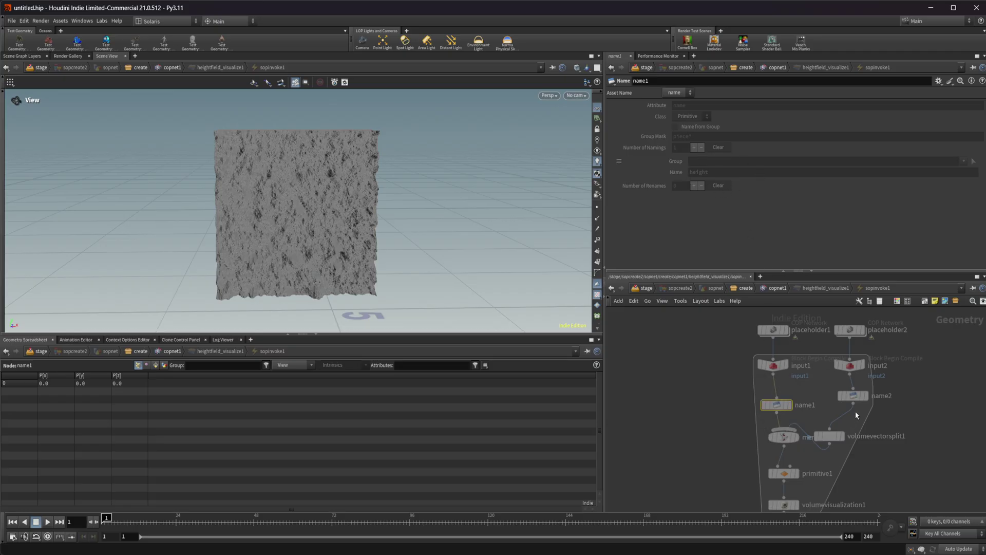
pyautogui.click(853, 396)
pyautogui.moveTo(893, 455); pyautogui.dragTo(873, 392, button='middle')
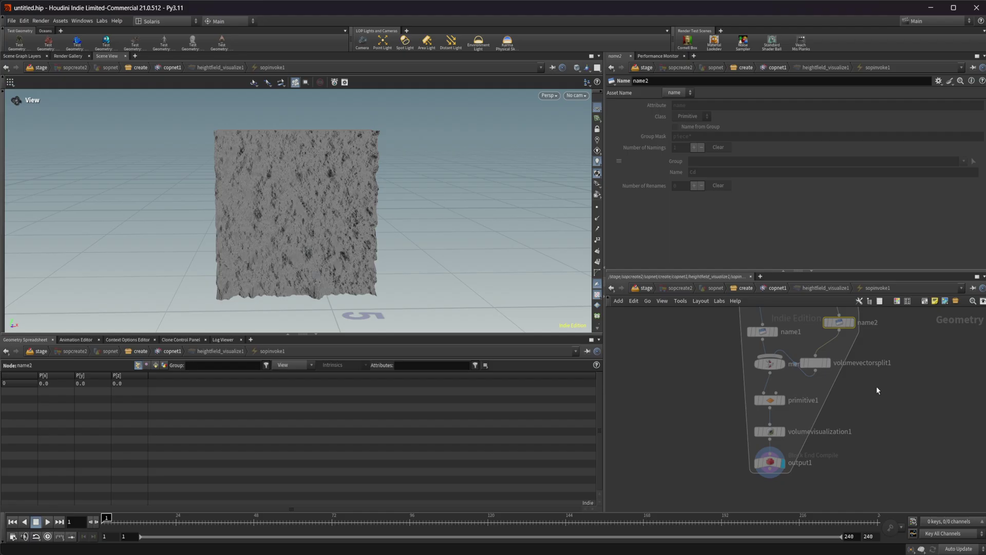
pyautogui.click(774, 404)
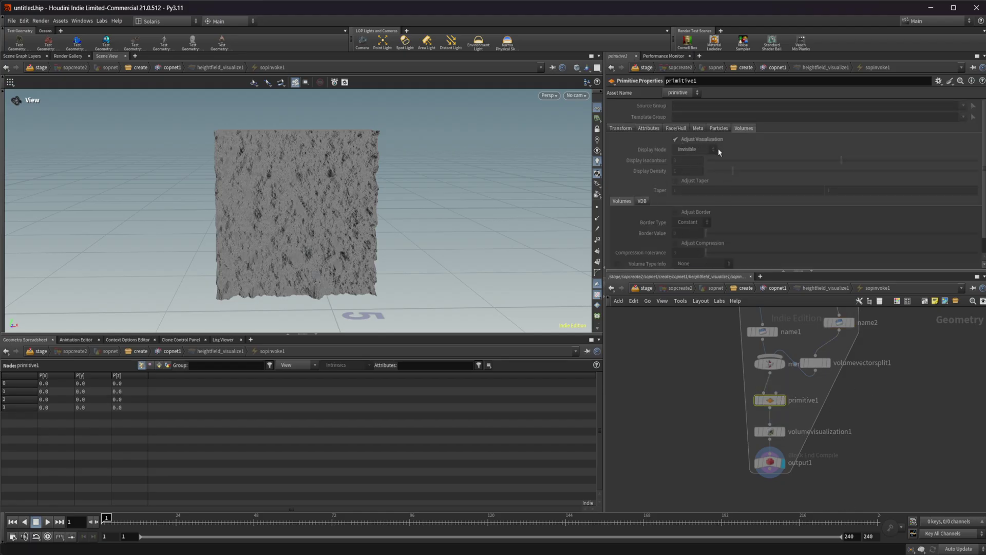
pyautogui.scroll(-1, 737, 208)
pyautogui.click(775, 434)
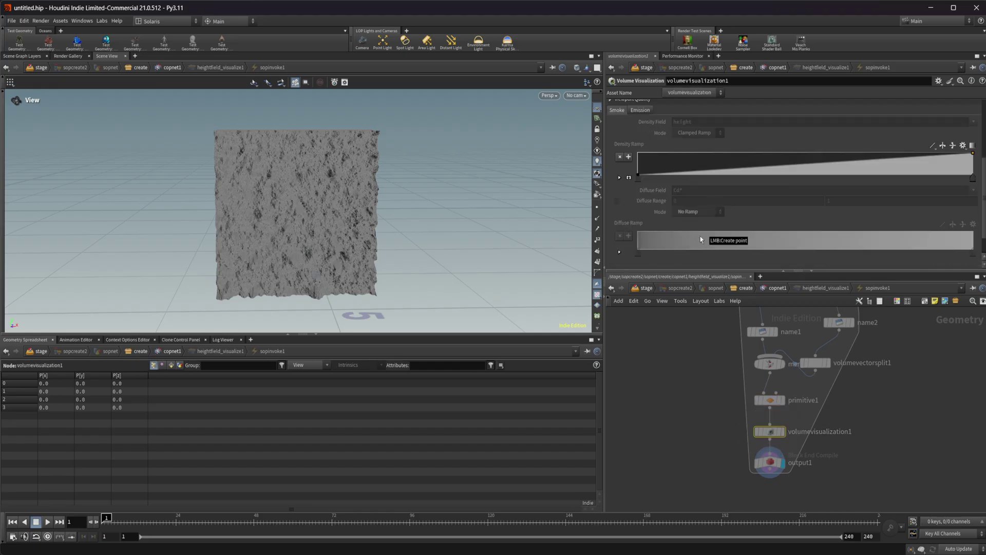
pyautogui.scroll(1, 701, 239)
pyautogui.scroll(-1, 692, 247)
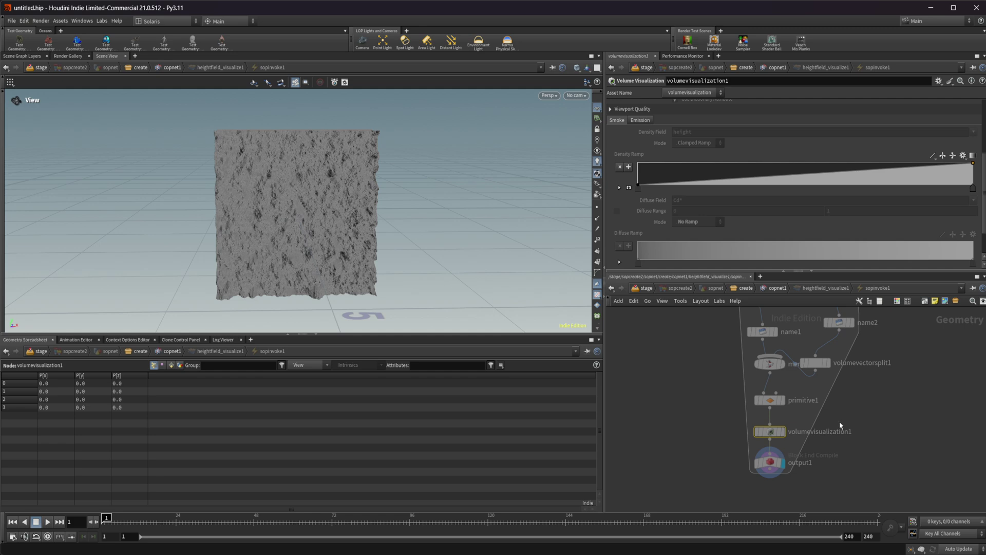
# Go up to the create network, dive into copnet1 and display null1's output
pyautogui.click(775, 288)
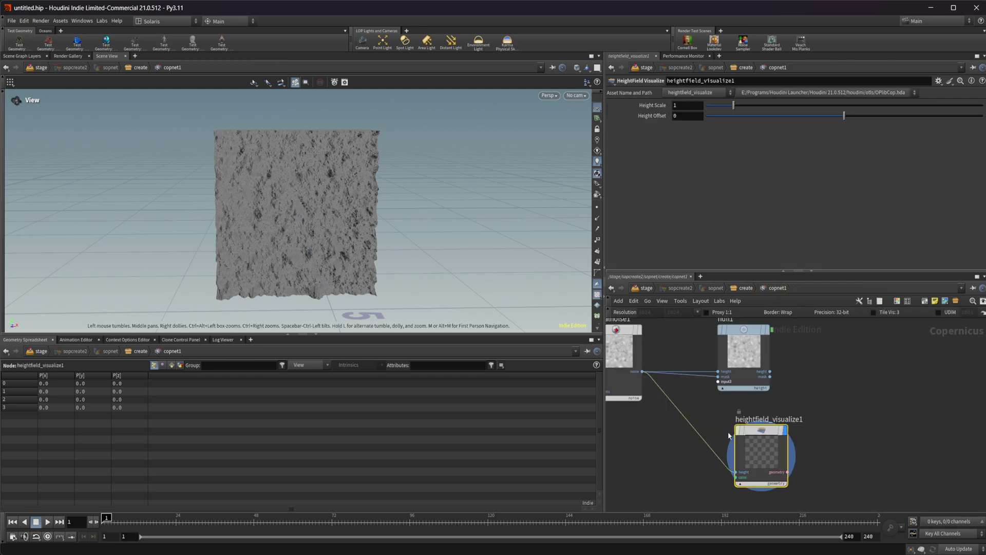
pyautogui.rightClick(744, 289)
pyautogui.click(745, 288)
pyautogui.moveTo(792, 431); pyautogui.dragTo(798, 385, button='middle')
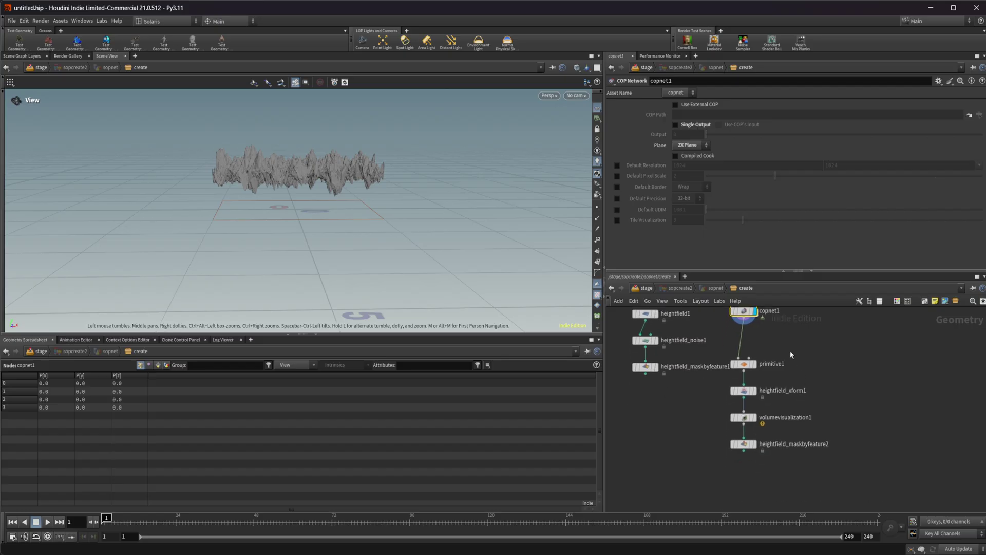
pyautogui.scroll(2, 788, 359)
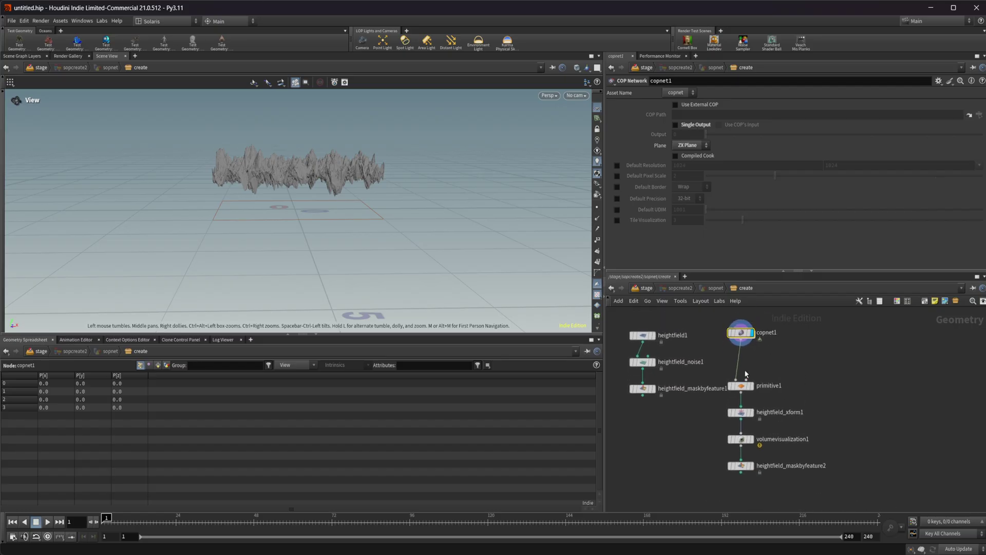
pyautogui.doubleClick(743, 332)
pyautogui.moveTo(837, 369); pyautogui.dragTo(834, 397, button='middle')
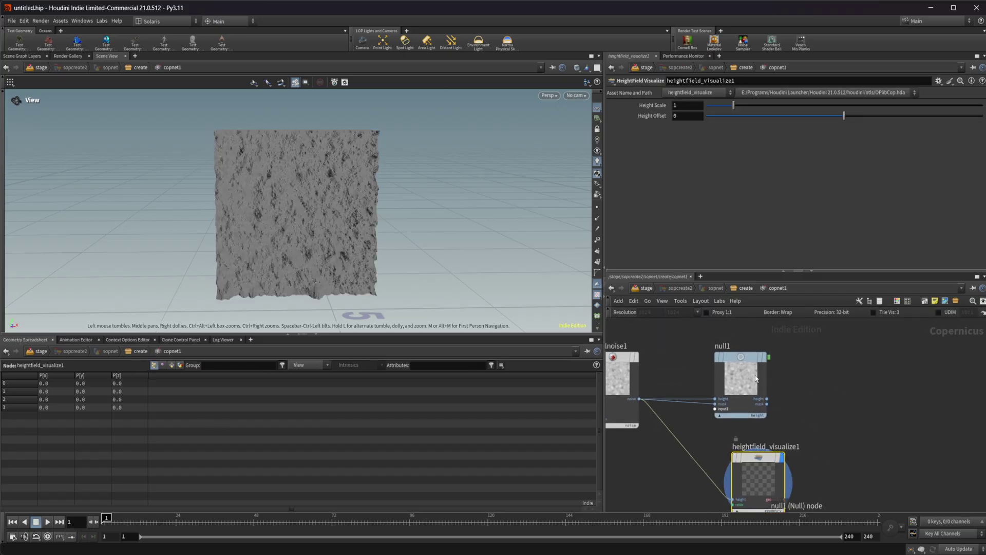
pyautogui.click(765, 357)
pyautogui.press('u')
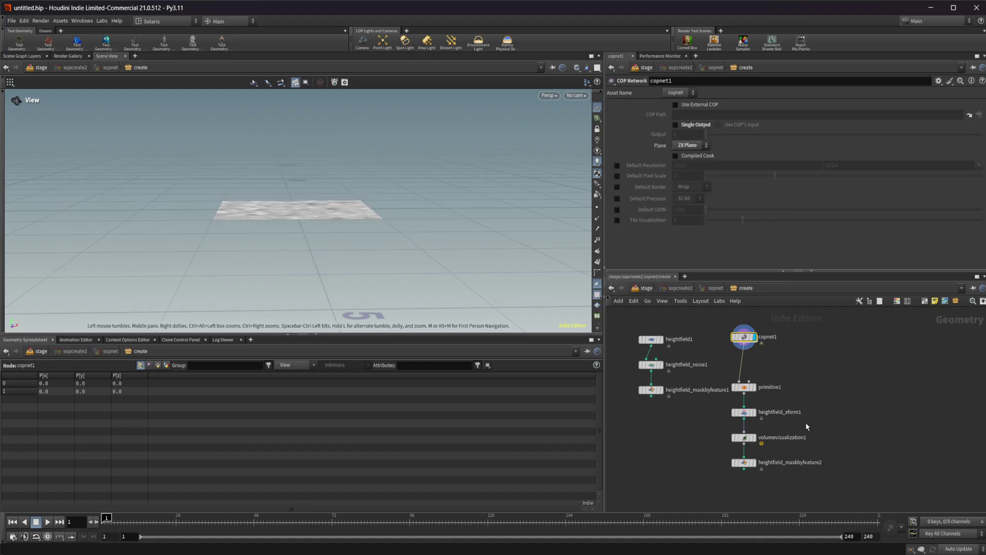
# Inspect primitive1's and volumevisualization1's visualization settings and ramps
pyautogui.scroll(1, 745, 412)
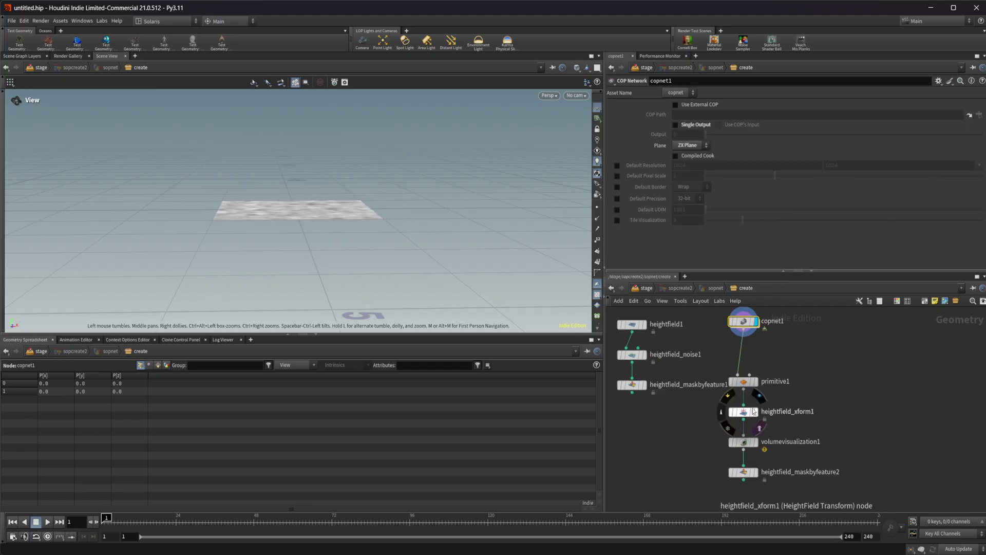
pyautogui.click(743, 382)
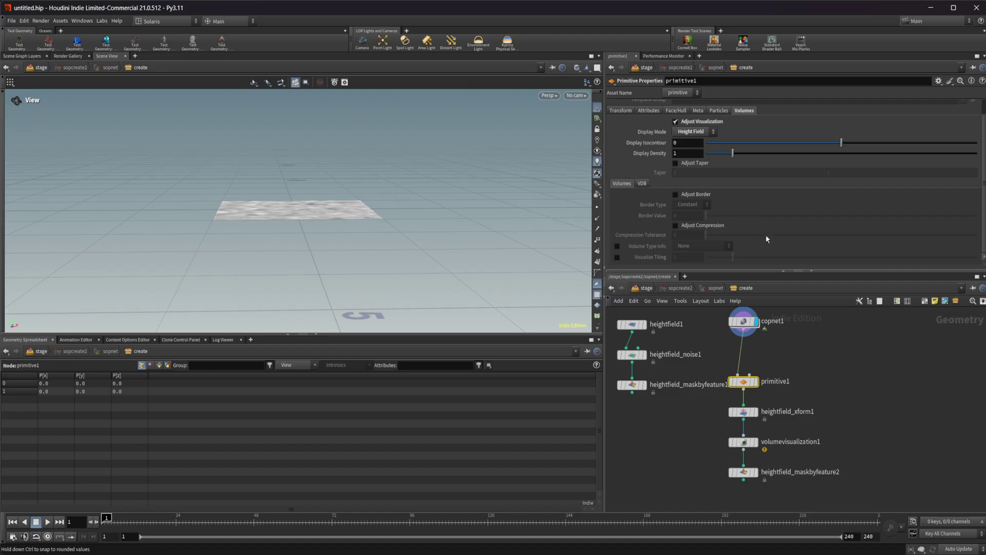
pyautogui.click(743, 441)
pyautogui.scroll(-1, 726, 235)
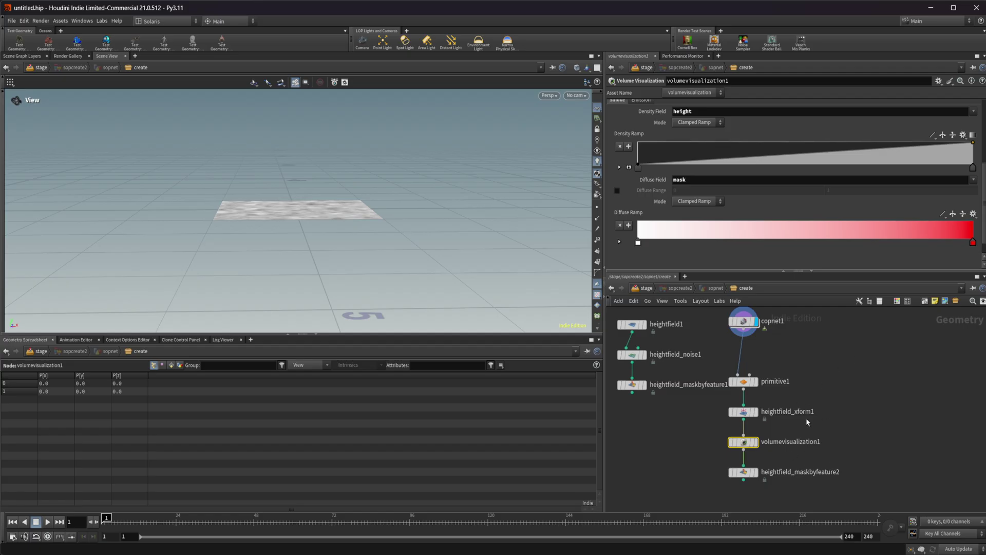
# Display heightfield_visualize1 inside copnet1, check fractalnoise1's inputs, and return to create
pyautogui.doubleClick(743, 325)
pyautogui.click(756, 474)
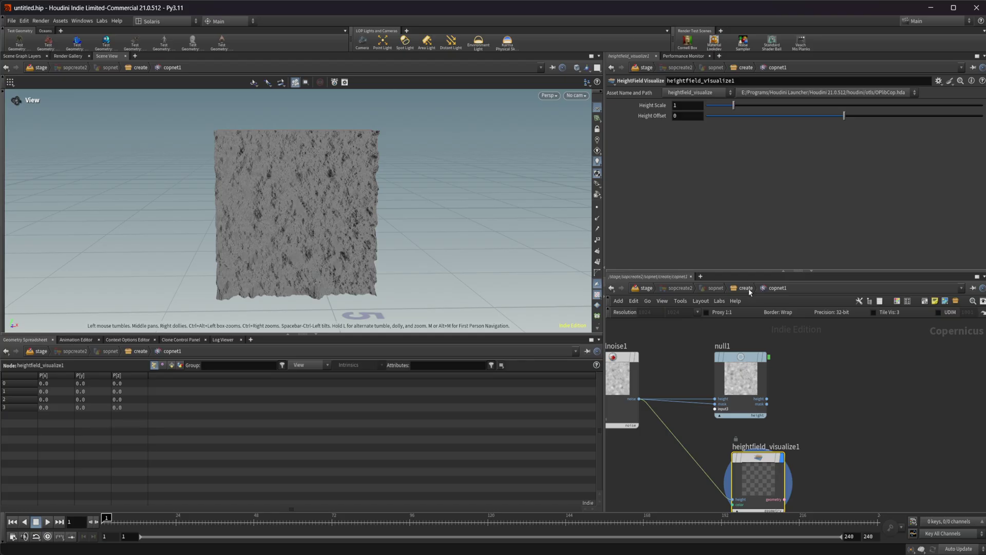
pyautogui.moveTo(656, 480); pyautogui.dragTo(686, 451, button='middle')
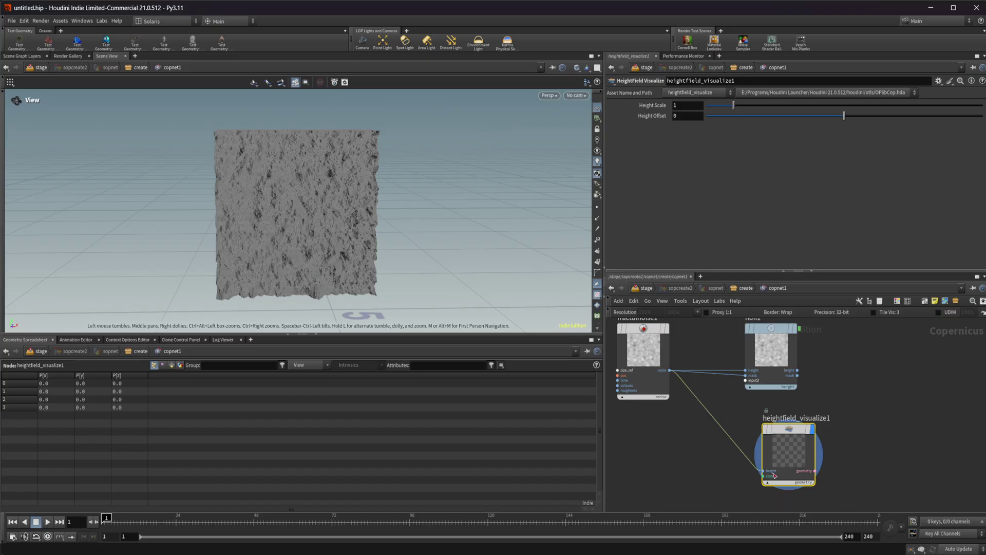
pyautogui.press('u')
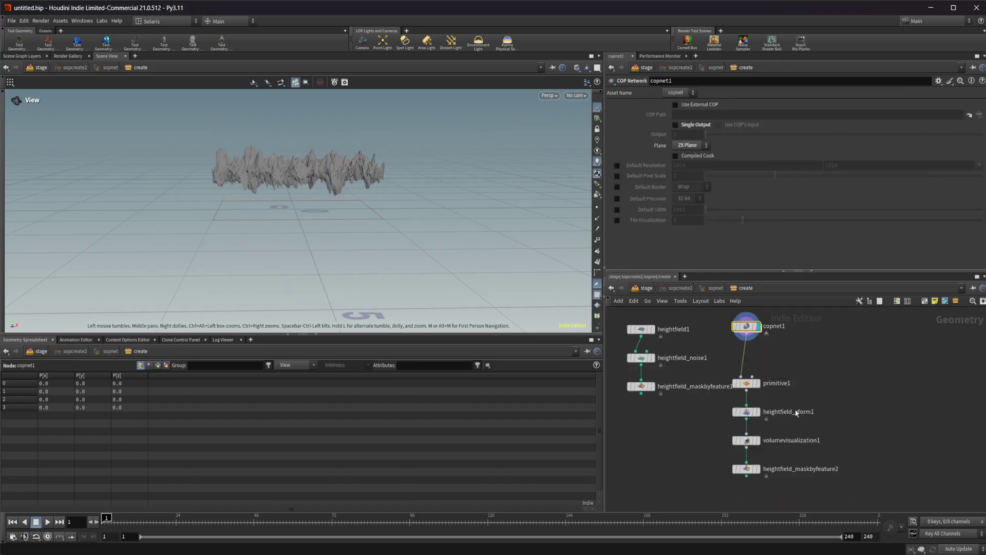
pyautogui.doubleClick(746, 329)
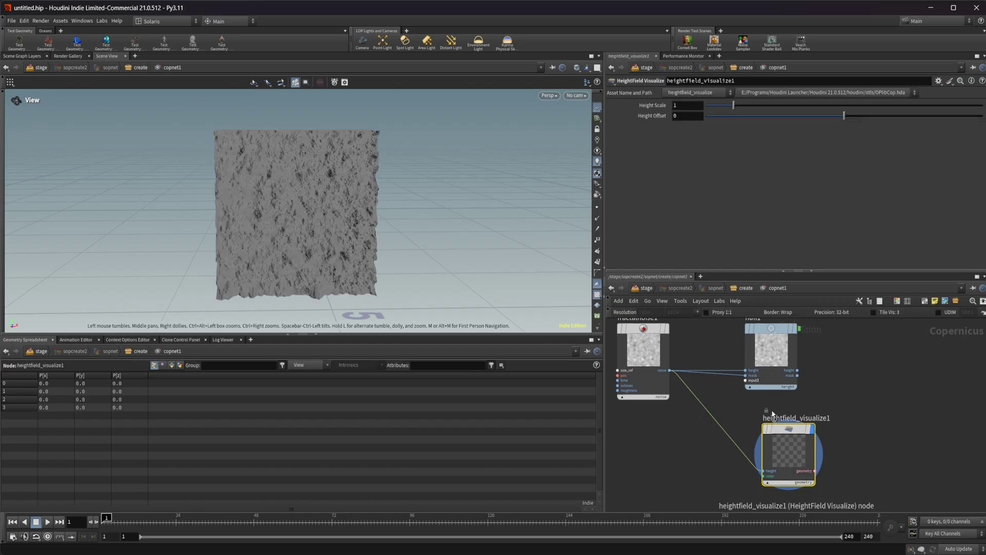
pyautogui.click(746, 289)
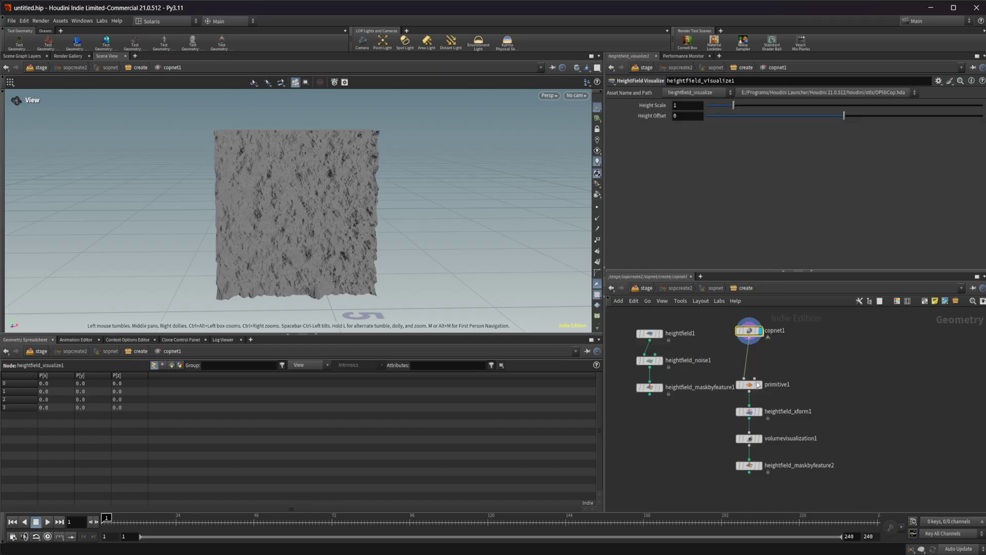
# Display heightfield_maskbyfeature2's result and frame the whole terrain from above
pyautogui.click(752, 471)
pyautogui.hotkey('space', 'g')
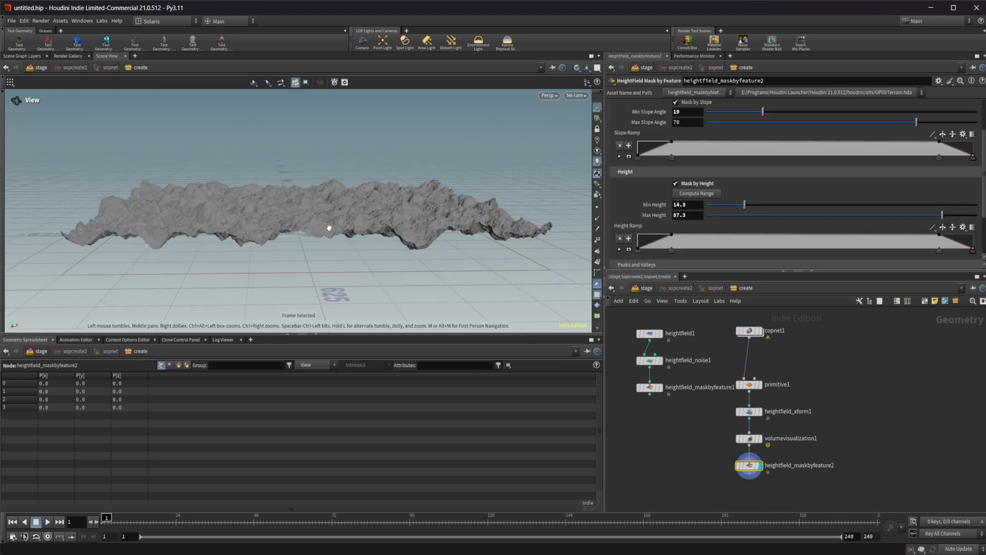
pyautogui.moveTo(330, 228); pyautogui.dragTo(350, 271)
pyautogui.scroll(1, 805, 440)
pyautogui.moveTo(804, 441); pyautogui.dragTo(835, 449, button='middle')
# Select copnet1, cancel a stray connection, and check its nodes inside before returning
pyautogui.click(767, 318)
pyautogui.click(771, 326)
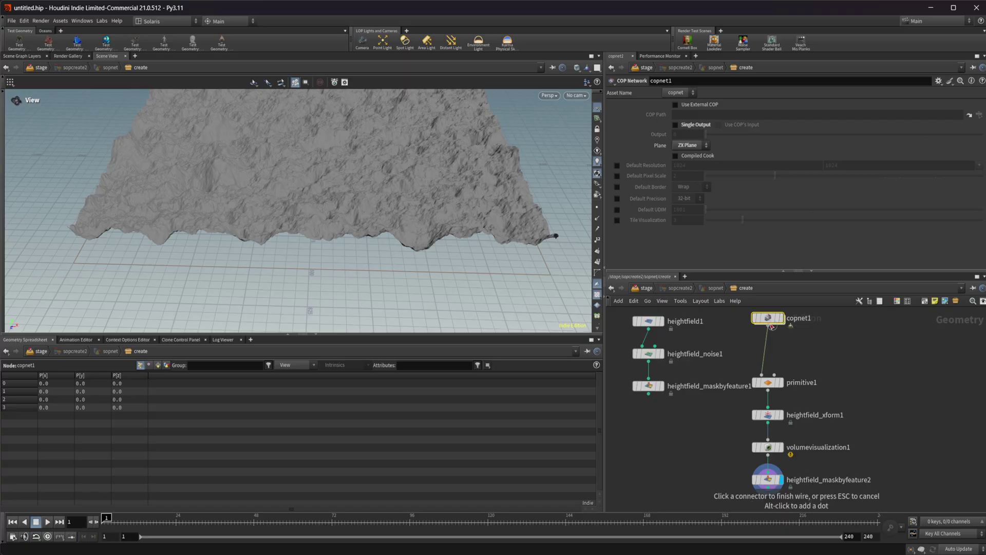
pyautogui.press('Escape')
pyautogui.moveTo(861, 404); pyautogui.dragTo(860, 408, button='middle')
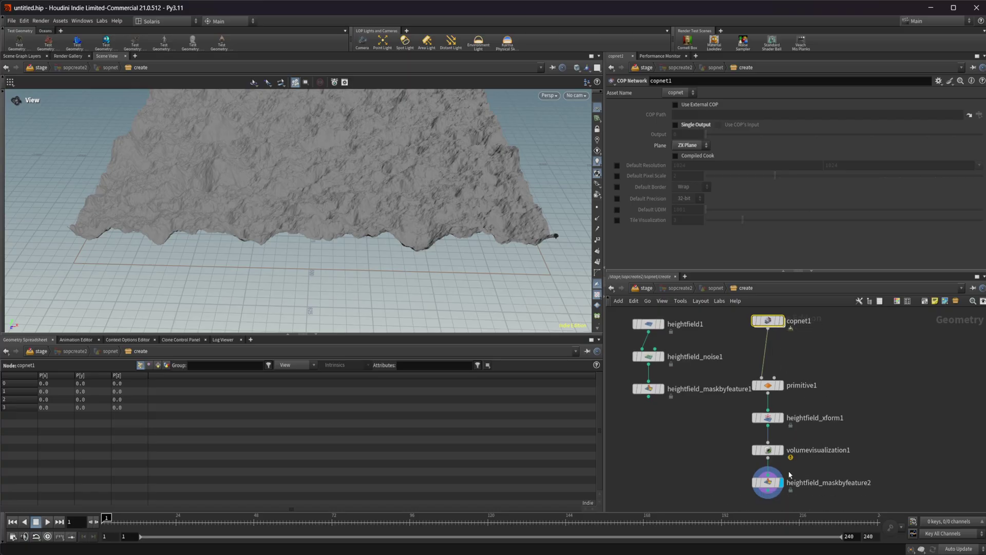
pyautogui.doubleClick(769, 321)
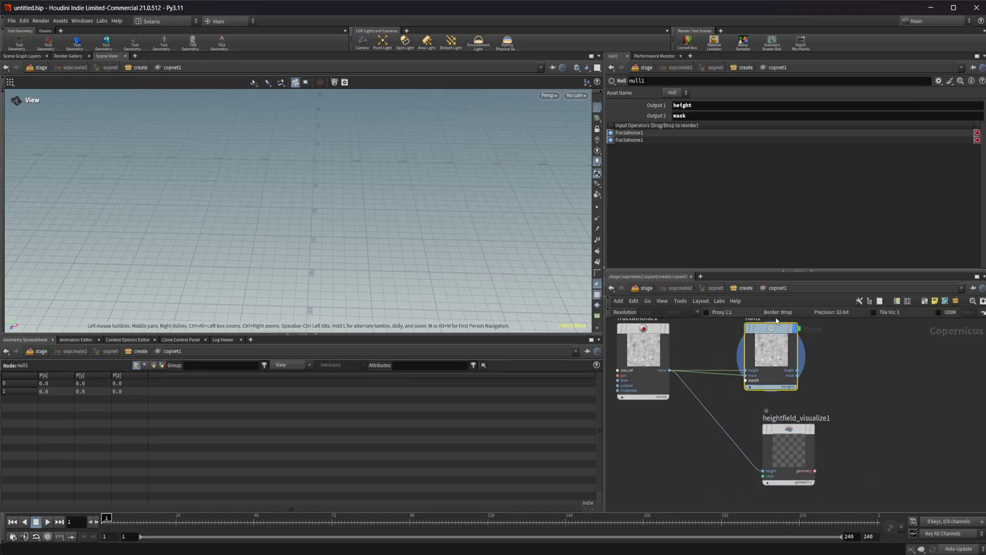
pyautogui.press('u')
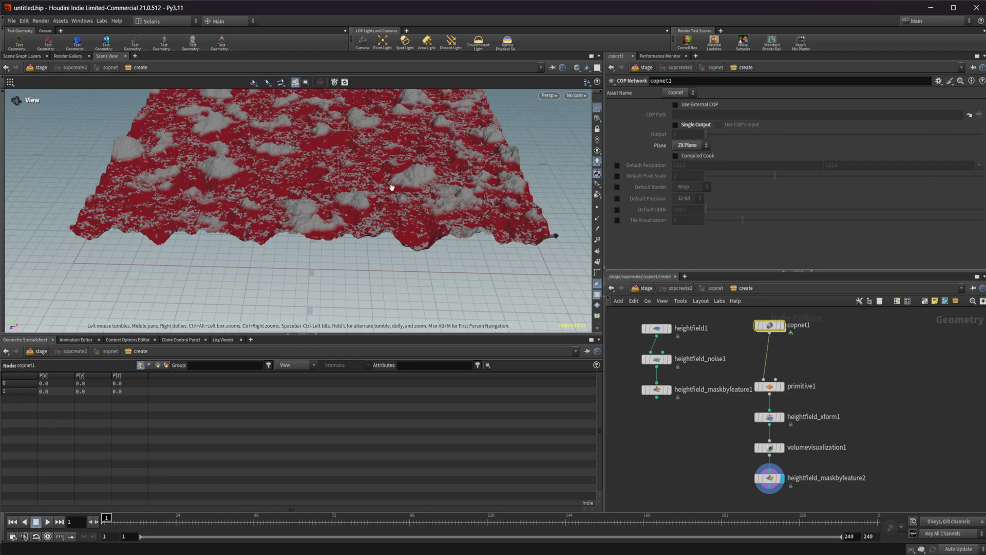
# Show heightfield_maskbyfeature1's settings beside the red-masked terrain
pyautogui.moveTo(355, 175); pyautogui.dragTo(341, 229, button='middle')
pyautogui.scroll(3, 431, 217)
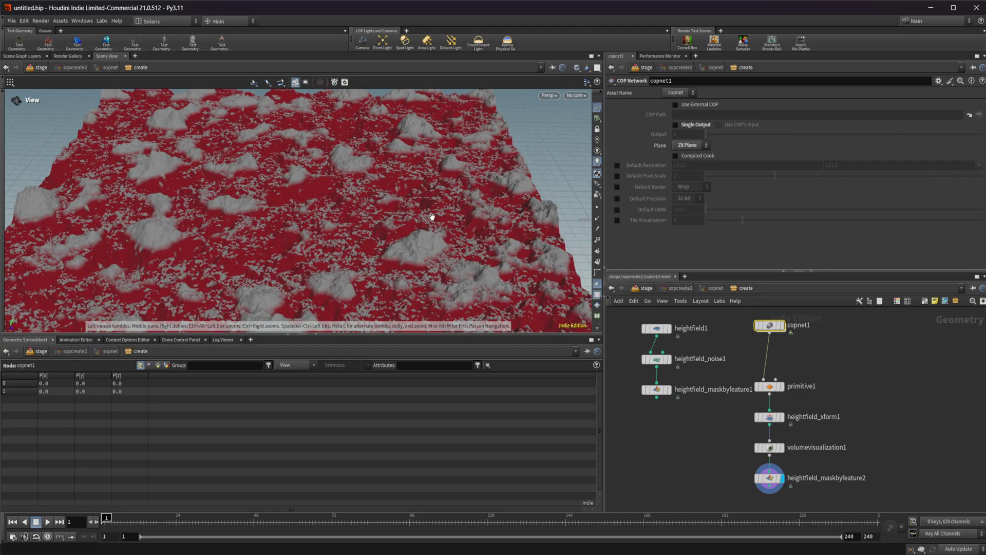
pyautogui.click(669, 390)
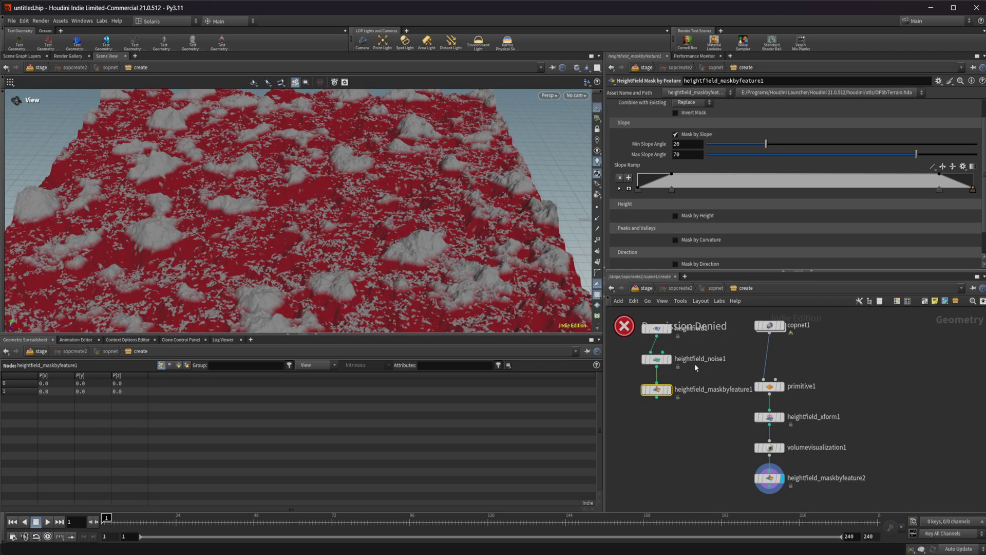
# Display heightfield_maskbyfeature1's slope-masked terrain, orbit it, and dive into copnet1
pyautogui.click(667, 389)
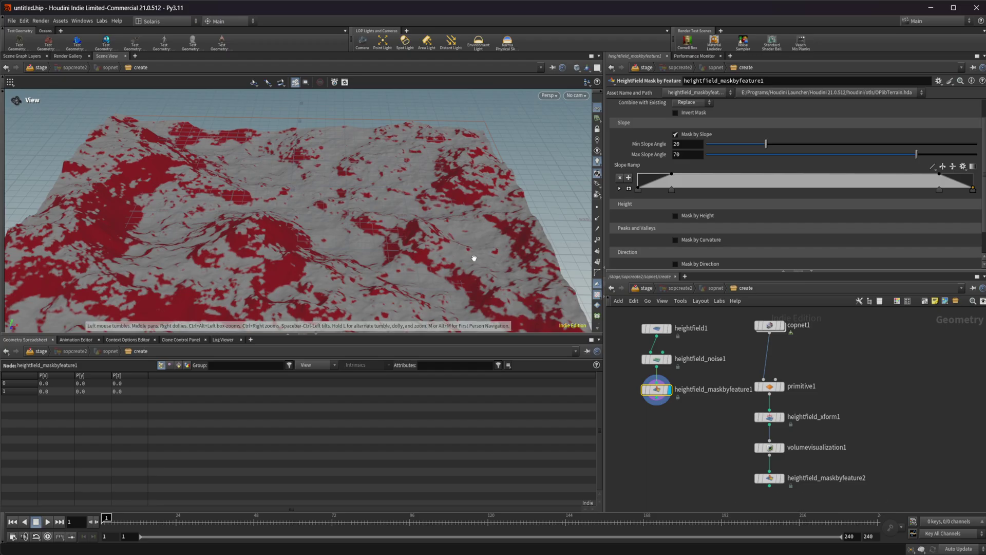
pyautogui.moveTo(687, 428); pyautogui.dragTo(707, 430, button='middle')
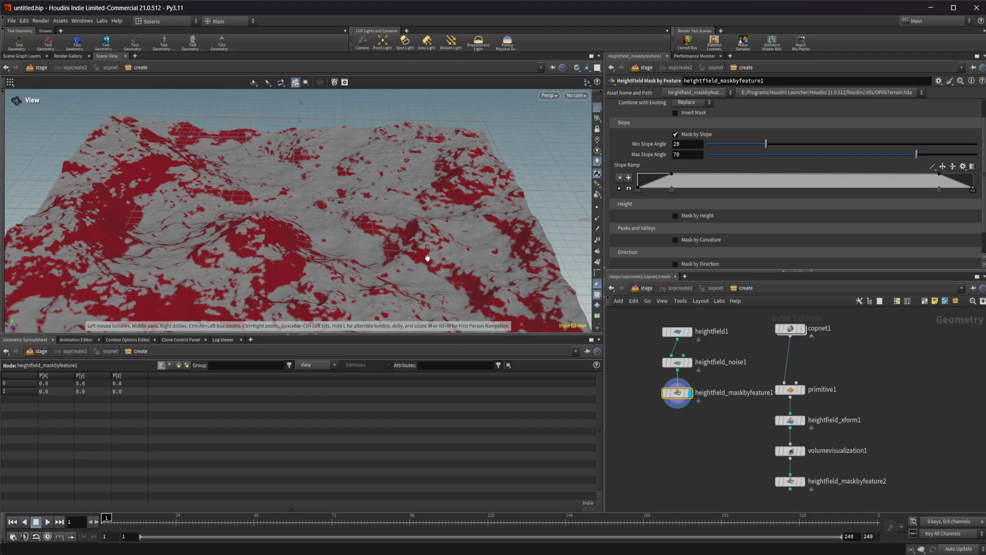
pyautogui.moveTo(427, 258); pyautogui.dragTo(362, 258)
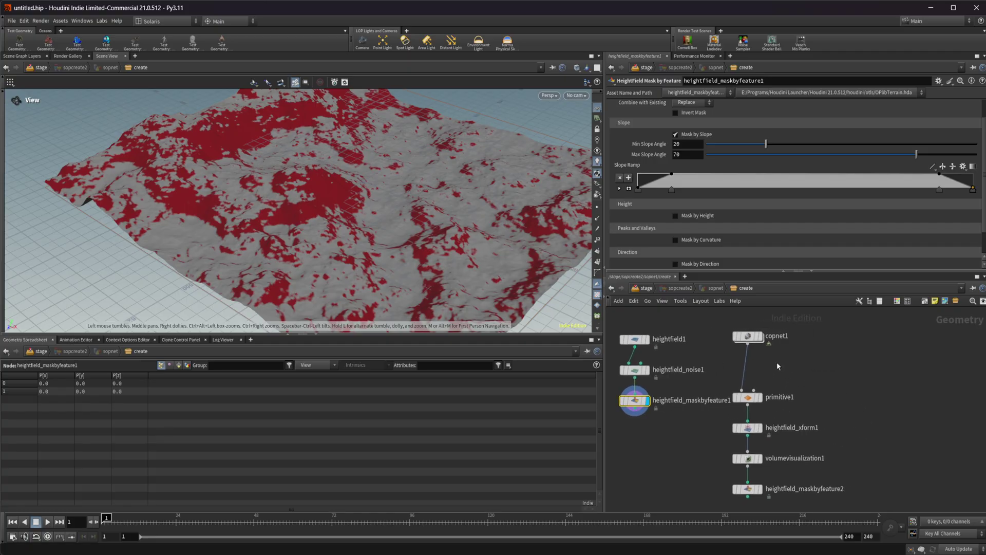
pyautogui.doubleClick(775, 334)
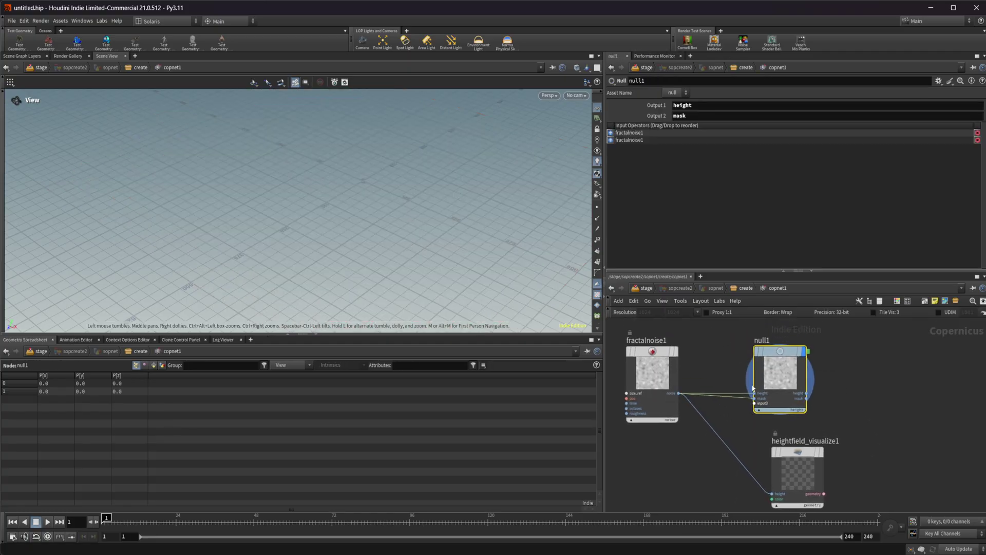
# Add a constant1 node in copnet1 and wire it into null1's mask input
pyautogui.click(637, 384)
pyautogui.press('Tab')
pyautogui.write('con')
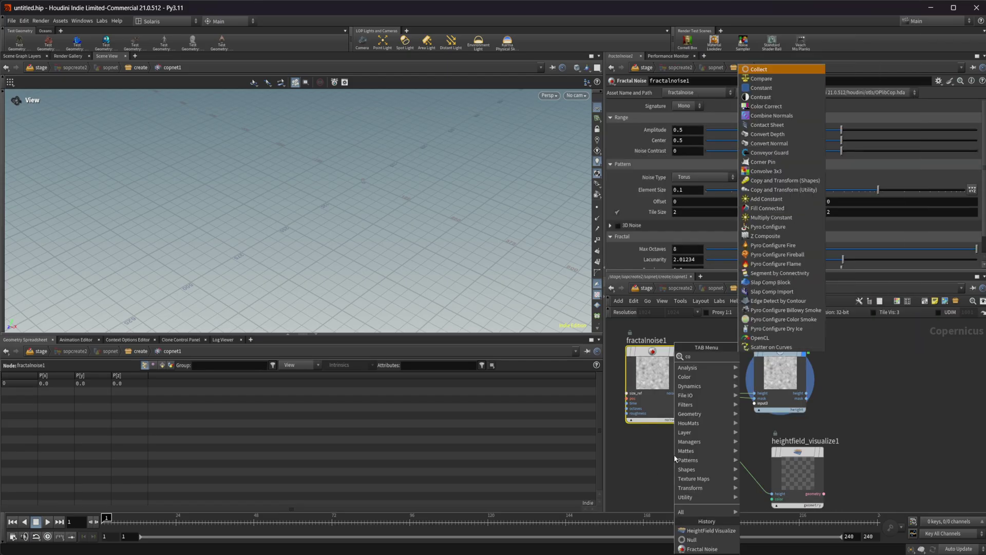
pyautogui.press('Return')
pyautogui.click(674, 458)
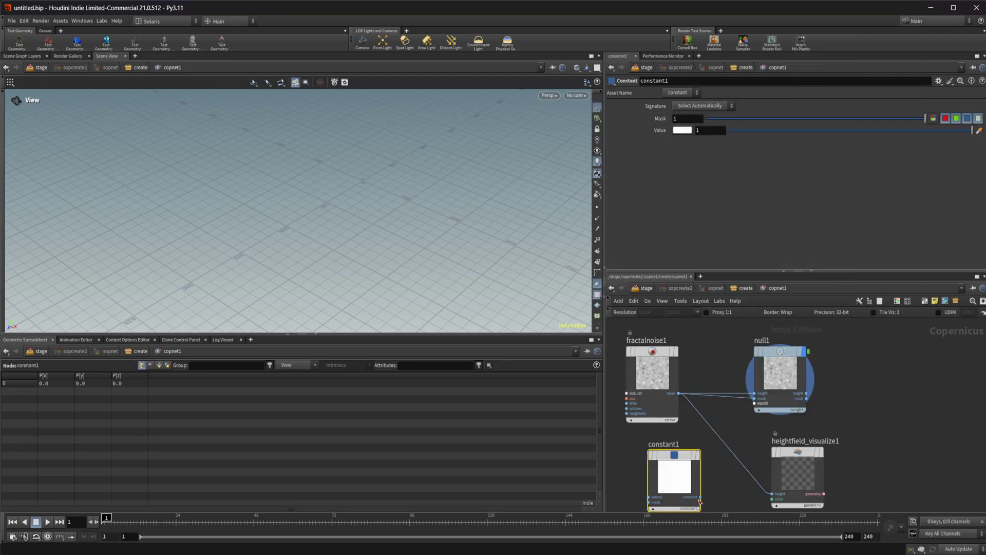
pyautogui.moveTo(699, 497); pyautogui.dragTo(755, 398)
# Display heightfield_maskbyfeature2's result at the create network level
pyautogui.click(742, 291)
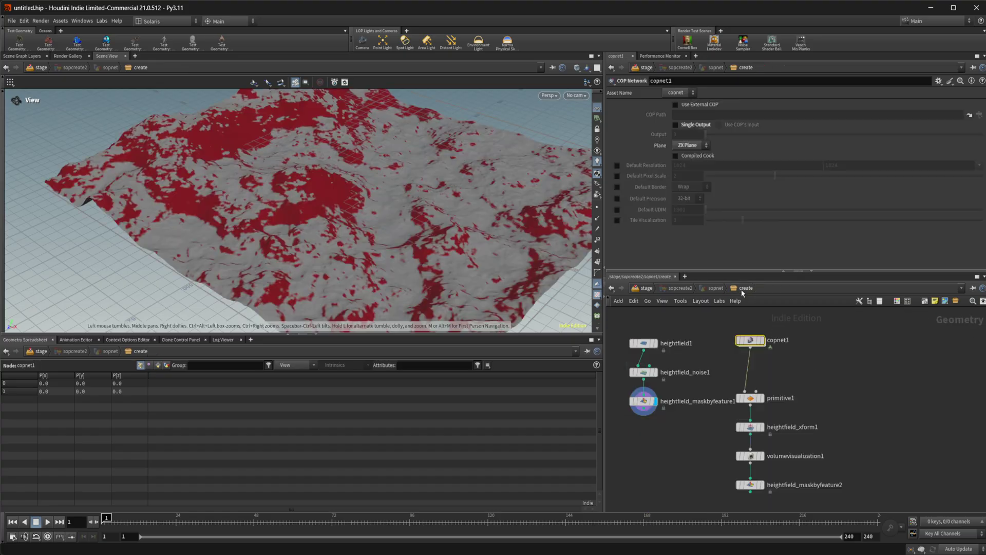
pyautogui.moveTo(264, 202); pyautogui.dragTo(286, 189)
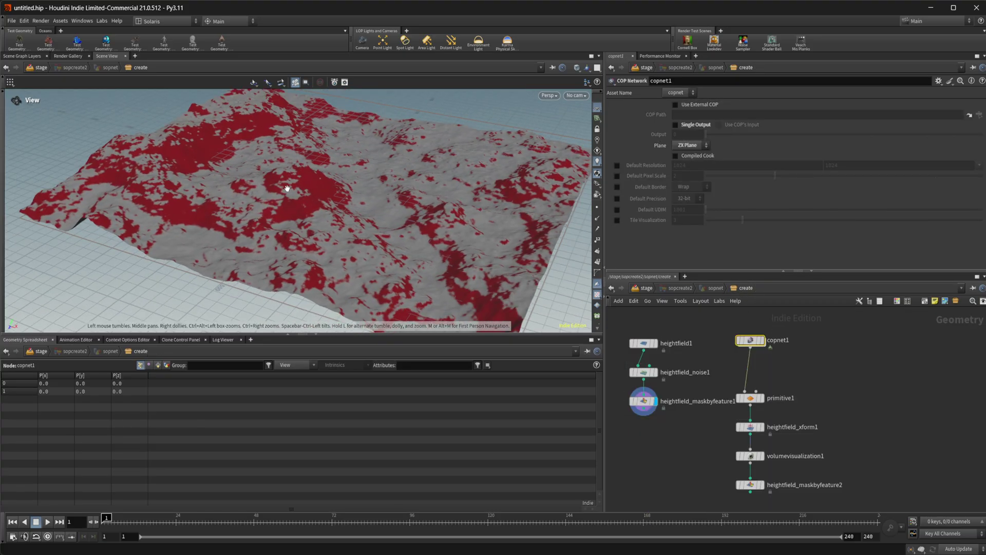
pyautogui.click(760, 486)
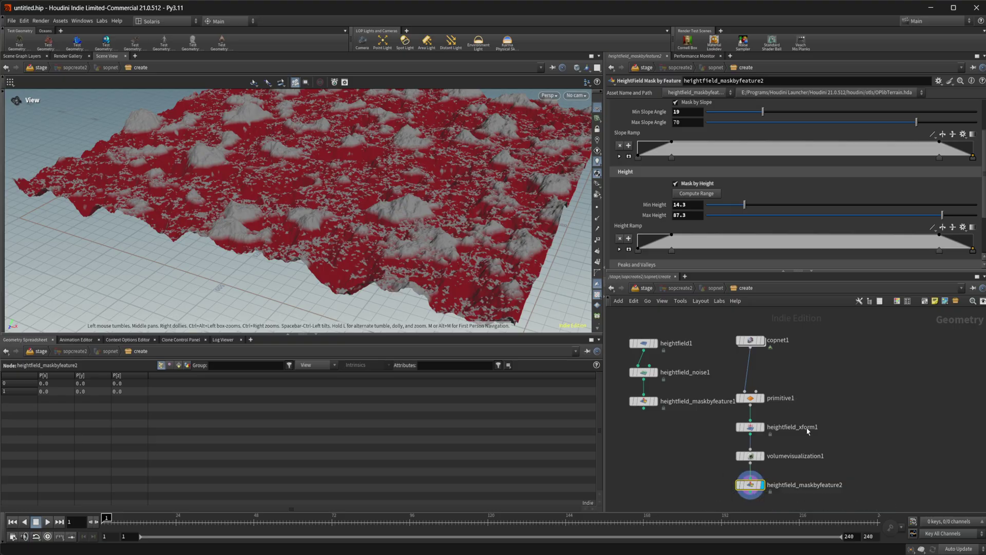
pyautogui.moveTo(818, 408); pyautogui.dragTo(725, 409, button='middle')
# Inside copnet1, feed fractalnoise1 back into null1's mask input
pyautogui.click(684, 331)
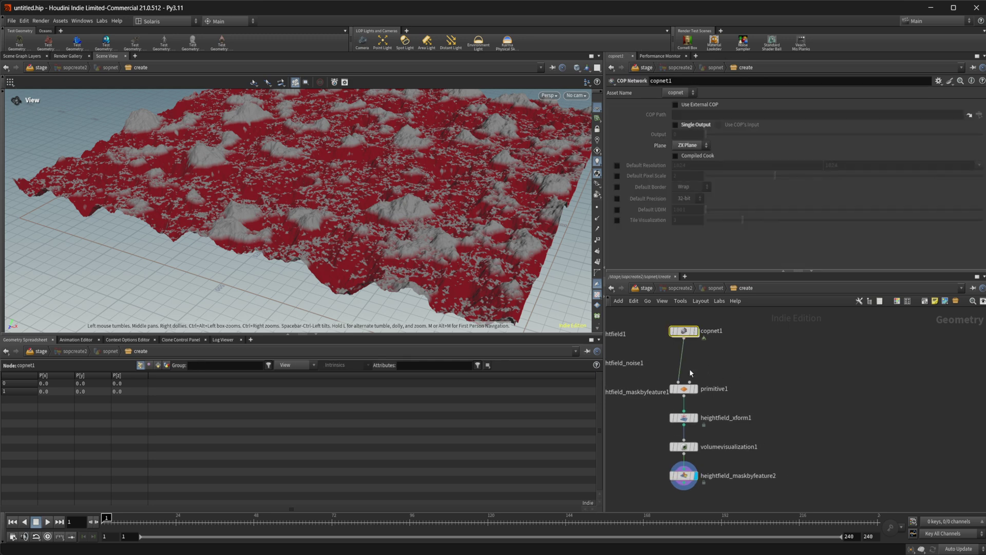
pyautogui.doubleClick(684, 331)
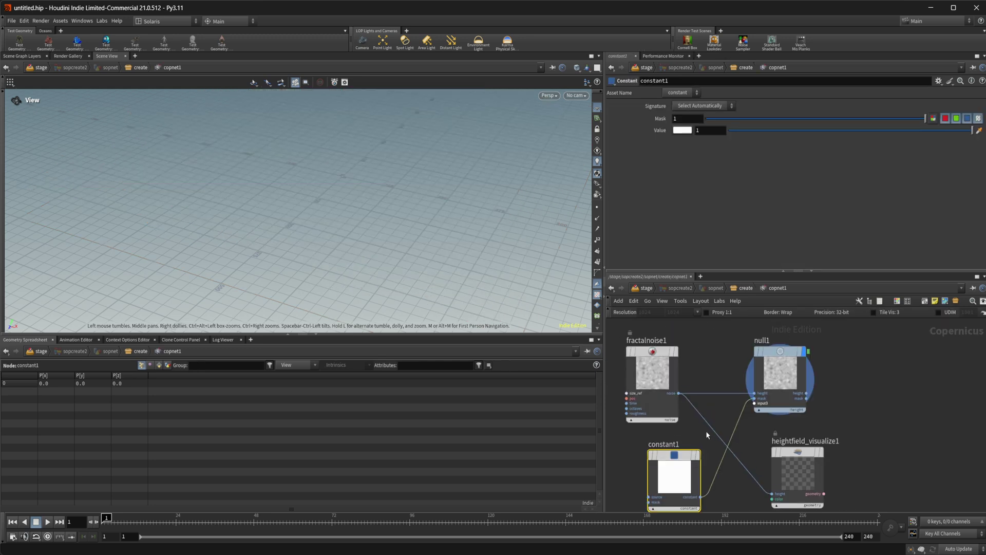
pyautogui.moveTo(679, 393); pyautogui.dragTo(754, 398)
pyautogui.click(750, 288)
# On heightfield_maskbyfeature2, turn off Mask by Slope and Mask by Height, and combine with Add
pyautogui.moveTo(767, 460); pyautogui.dragTo(786, 442, button='middle')
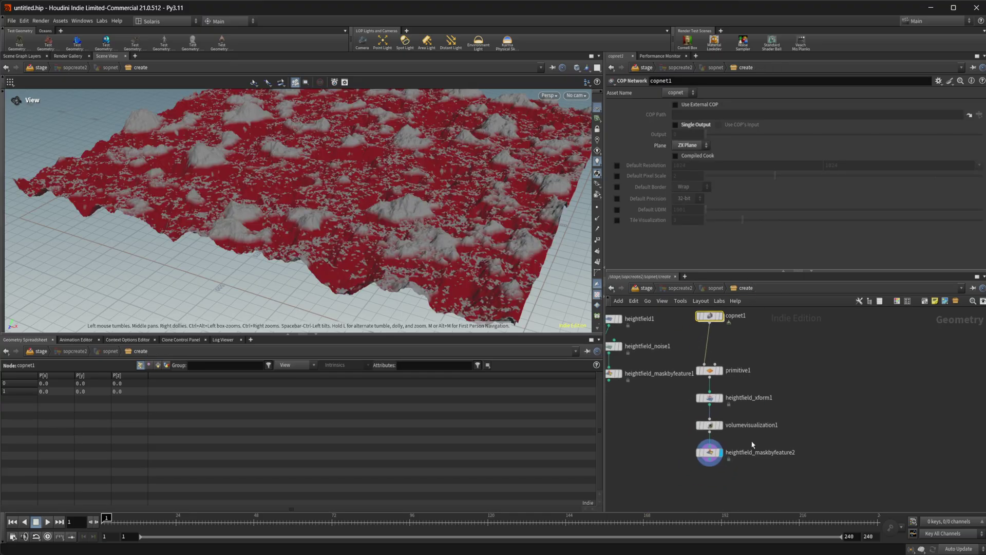
pyautogui.click(709, 452)
pyautogui.click(677, 160)
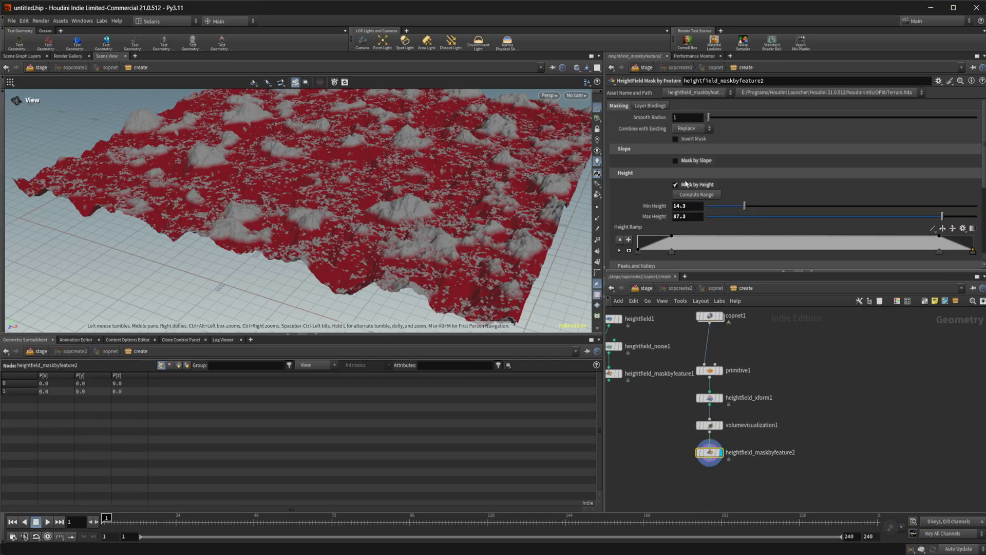
pyautogui.click(676, 184)
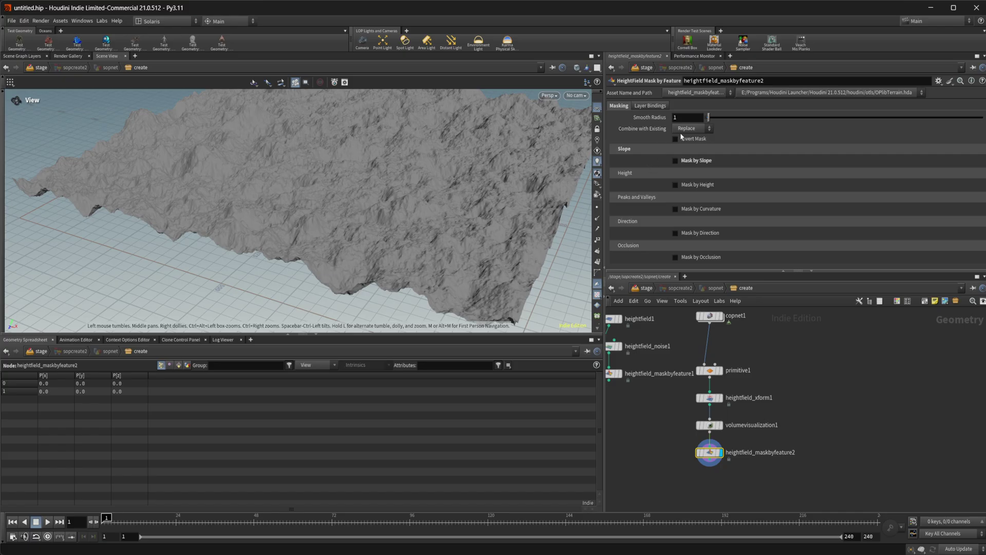
pyautogui.click(684, 130)
pyautogui.click(685, 148)
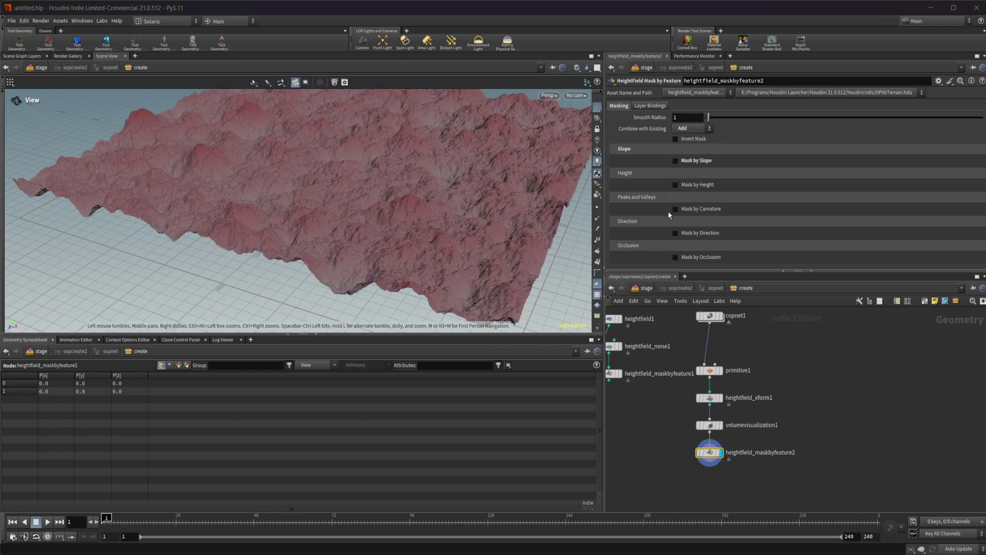
pyautogui.moveTo(458, 272); pyautogui.dragTo(567, 223)
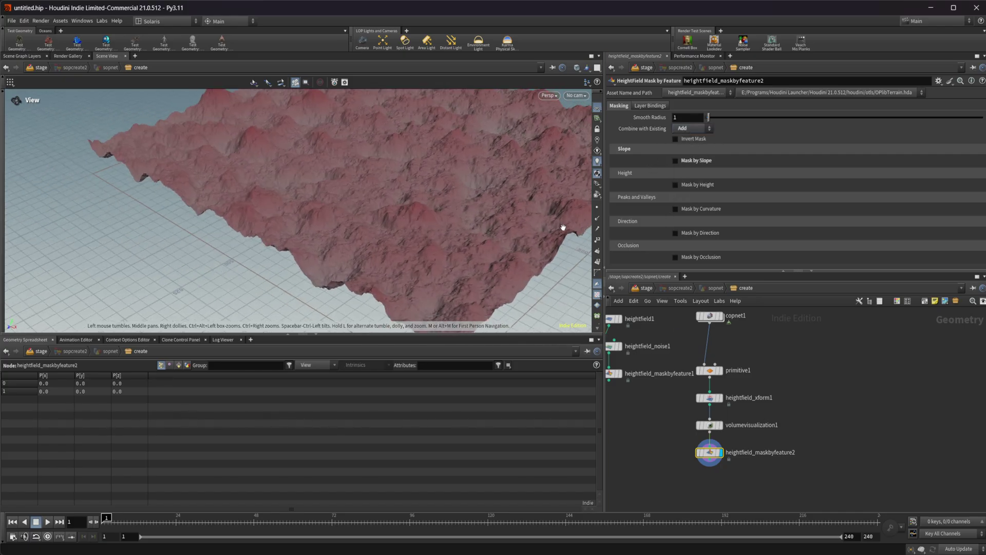
# Inside copnet1, add a fractalnoise2 node and arrange it beside constant1
pyautogui.doubleClick(711, 316)
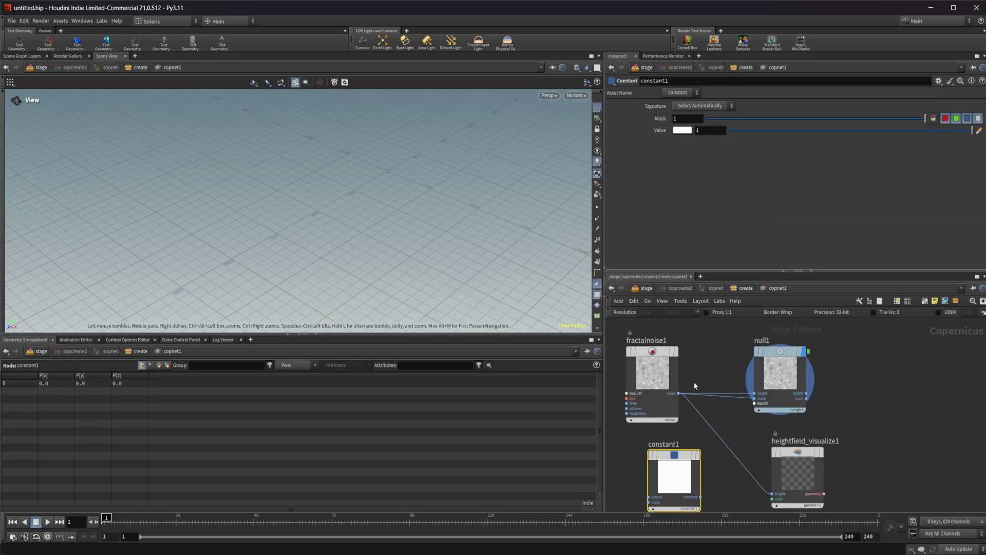
pyautogui.moveTo(711, 392); pyautogui.dragTo(754, 349, button='middle')
pyautogui.moveTo(717, 434); pyautogui.dragTo(668, 425)
pyautogui.press('f')
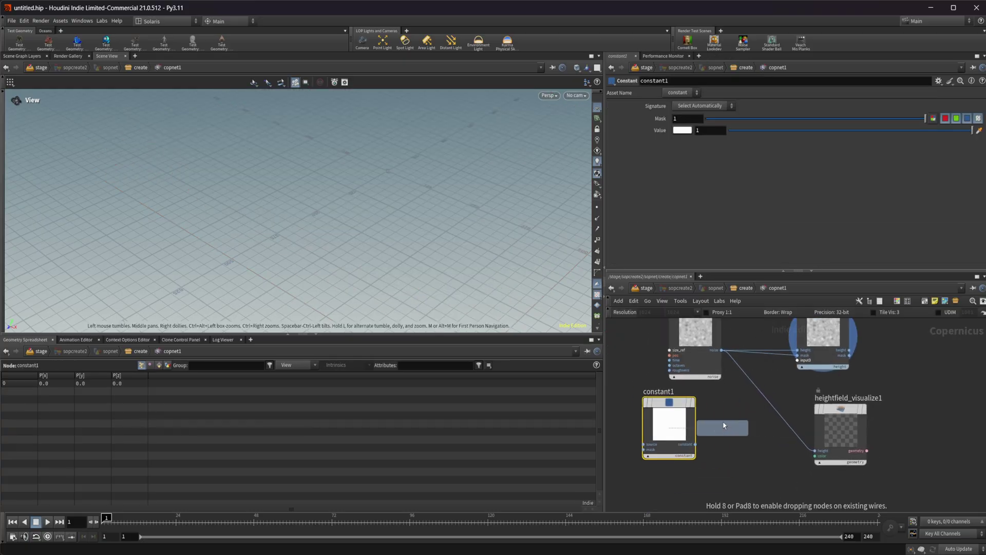
pyautogui.click(723, 427)
pyautogui.moveTo(644, 444); pyautogui.dragTo(702, 428, button='middle')
pyautogui.moveTo(719, 409); pyautogui.dragTo(667, 398)
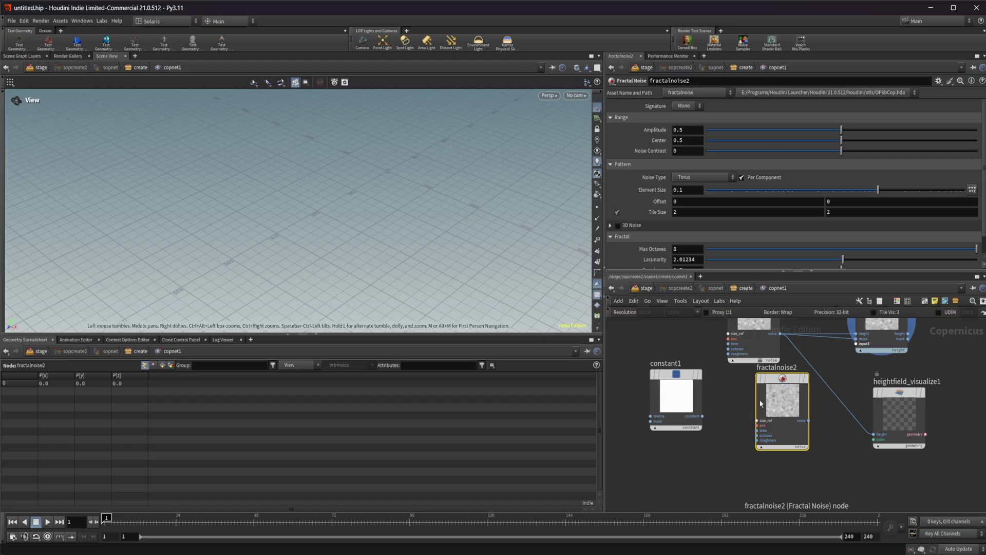
pyautogui.moveTo(784, 406); pyautogui.dragTo(855, 339)
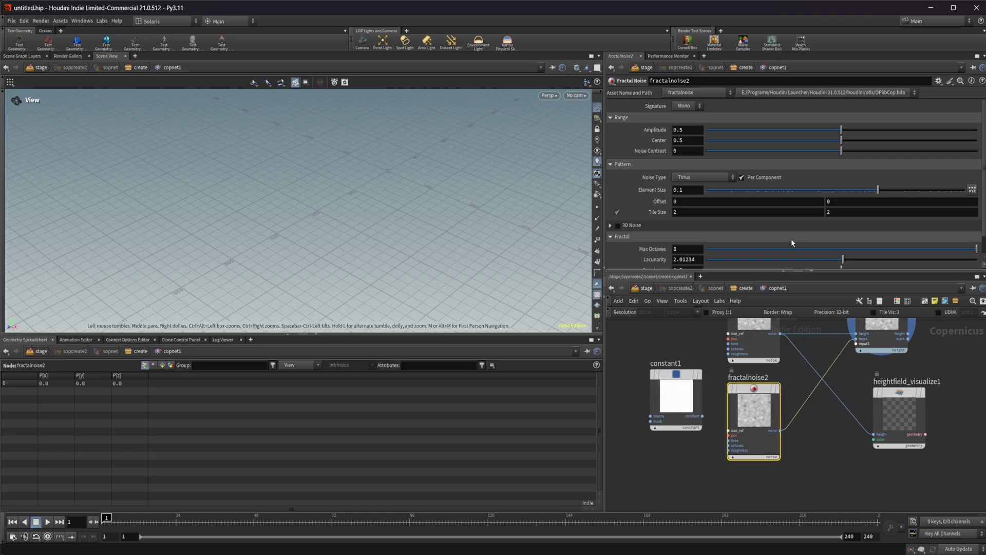
# Set fractalnoise2's Amplitude to 0.898 and Center to 0.094
pyautogui.moveTo(845, 132); pyautogui.dragTo(920, 143)
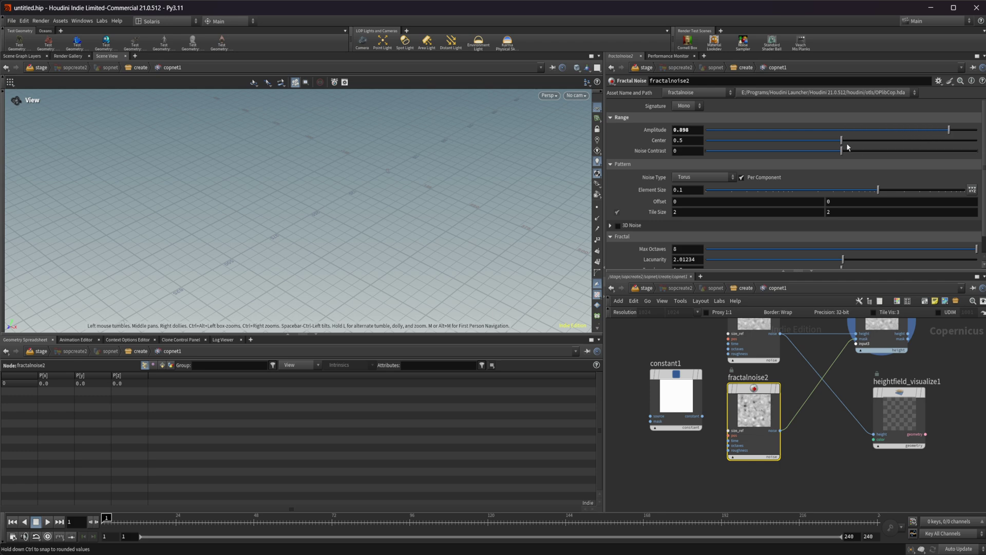
pyautogui.moveTo(846, 146); pyautogui.dragTo(733, 146)
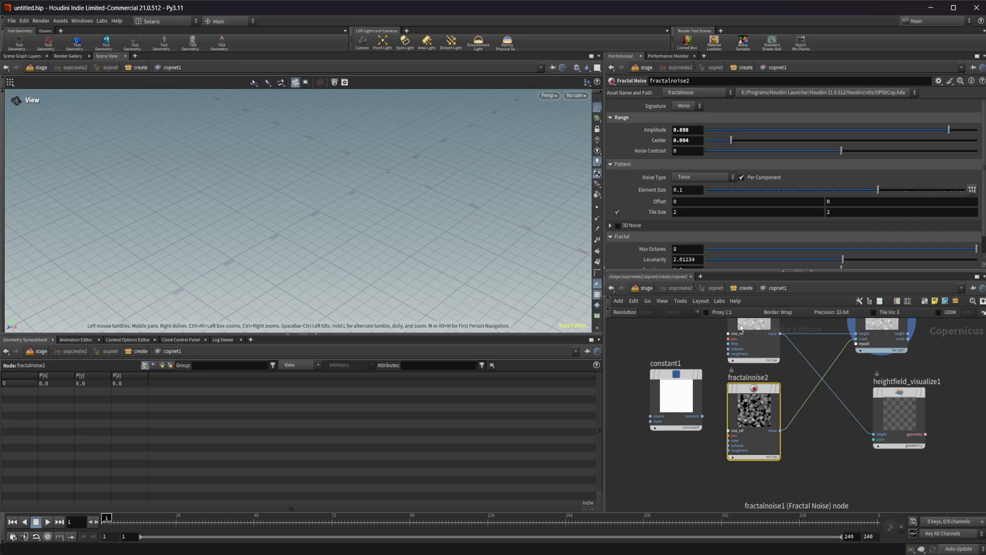
pyautogui.click(745, 288)
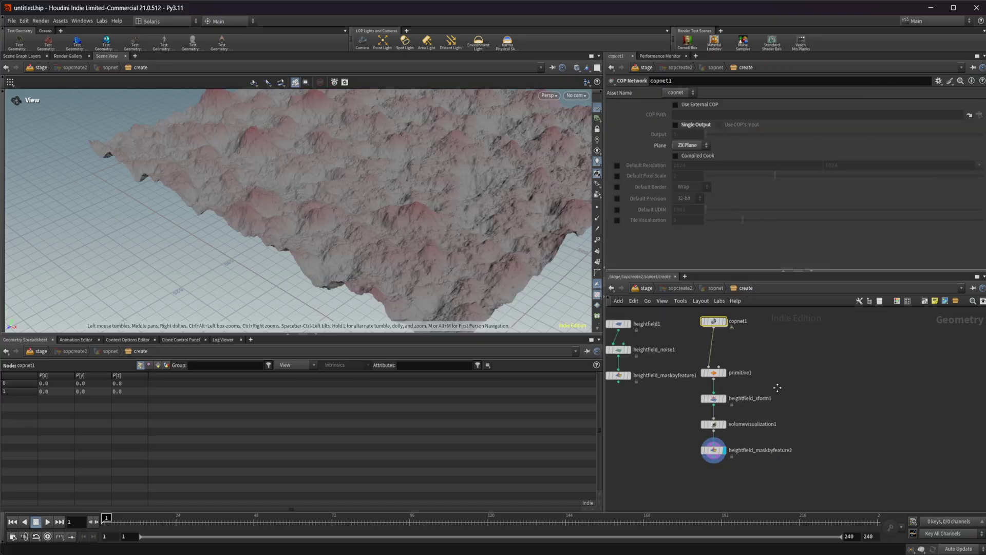
# Show heightfield_maskbyfeature2's settings and pan the network to heightfield1 and copnet1
pyautogui.moveTo(777, 389); pyautogui.dragTo(770, 363, button='middle')
pyautogui.moveTo(395, 192); pyautogui.dragTo(286, 198)
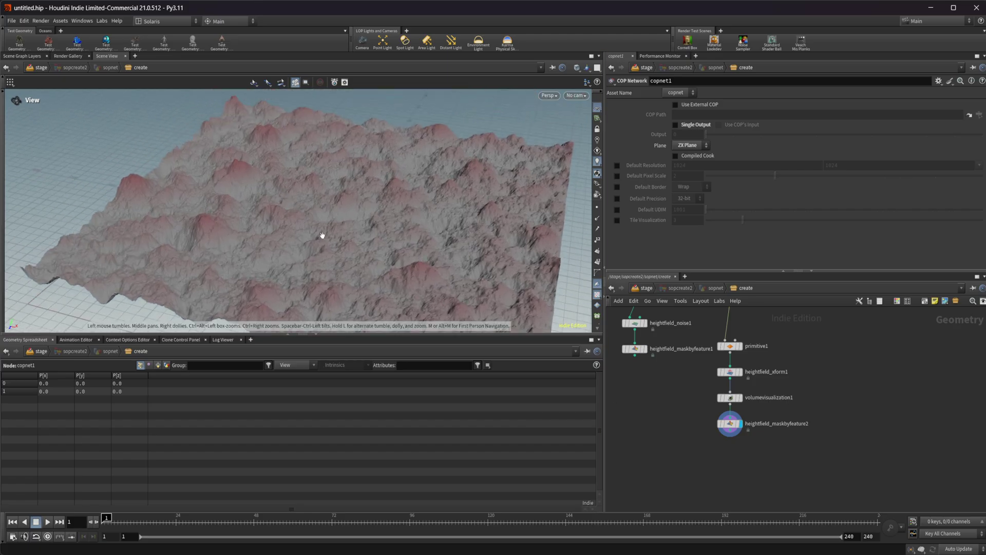
pyautogui.click(730, 423)
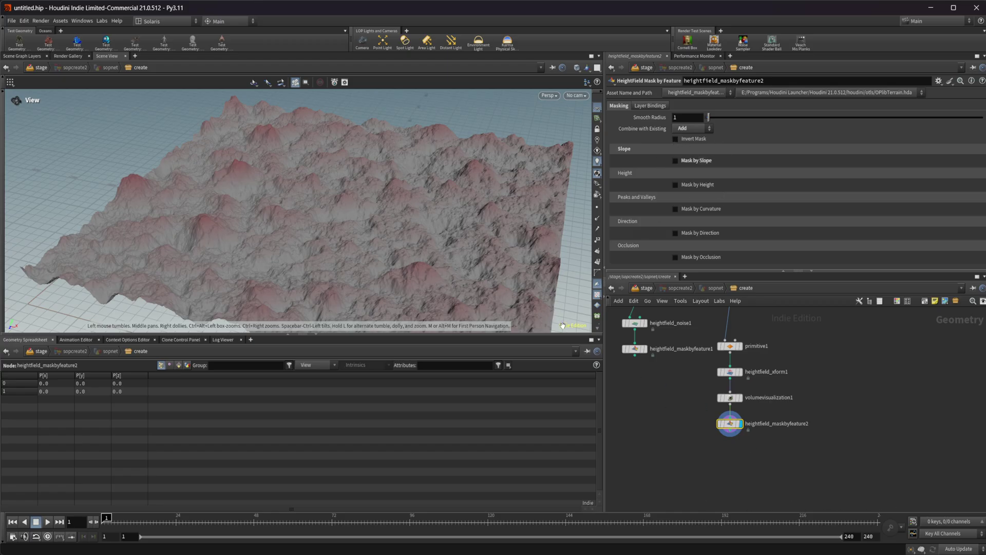
pyautogui.moveTo(799, 371); pyautogui.dragTo(796, 420, button='middle')
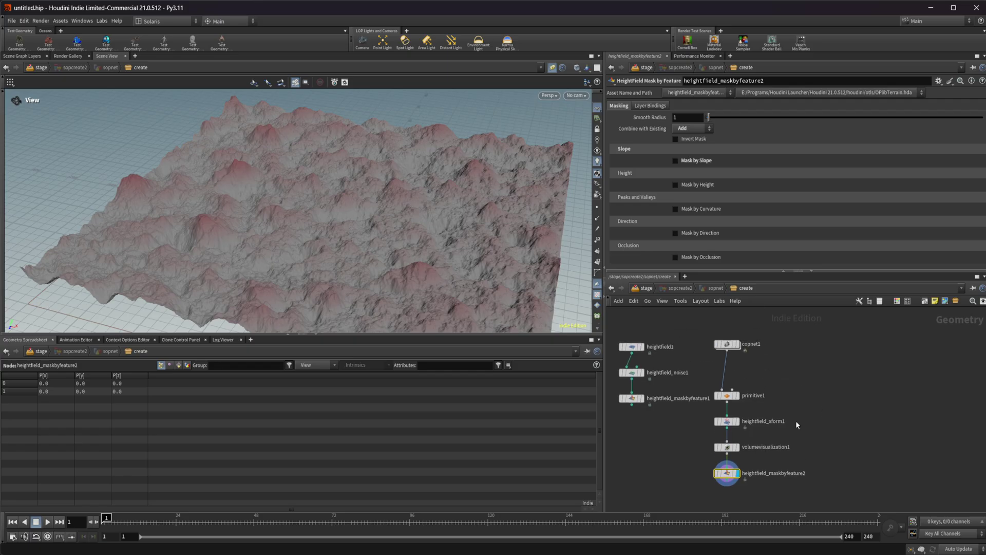
# Inside copnet1, insert a Remap node on fractalnoise2's output wire
pyautogui.doubleClick(730, 345)
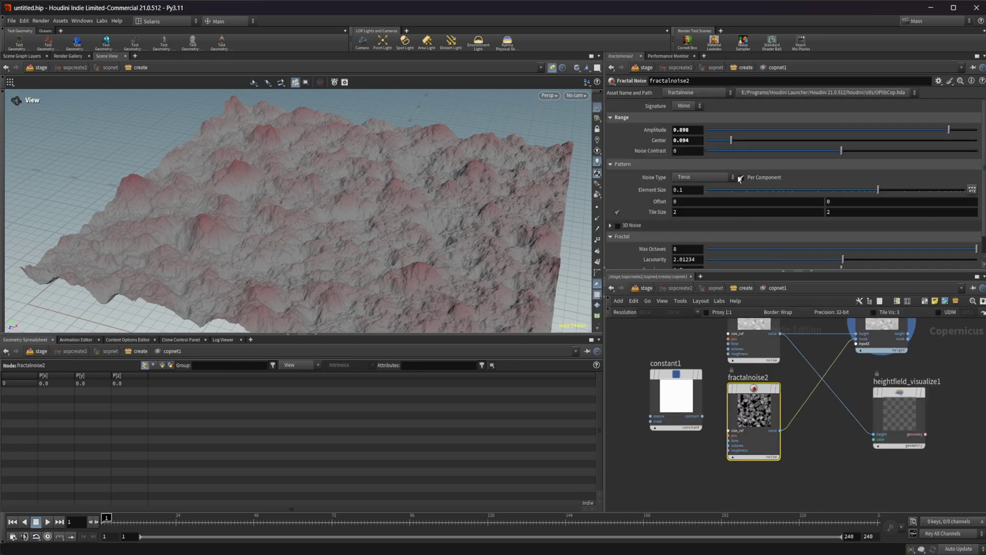
pyautogui.scroll(-1, 758, 183)
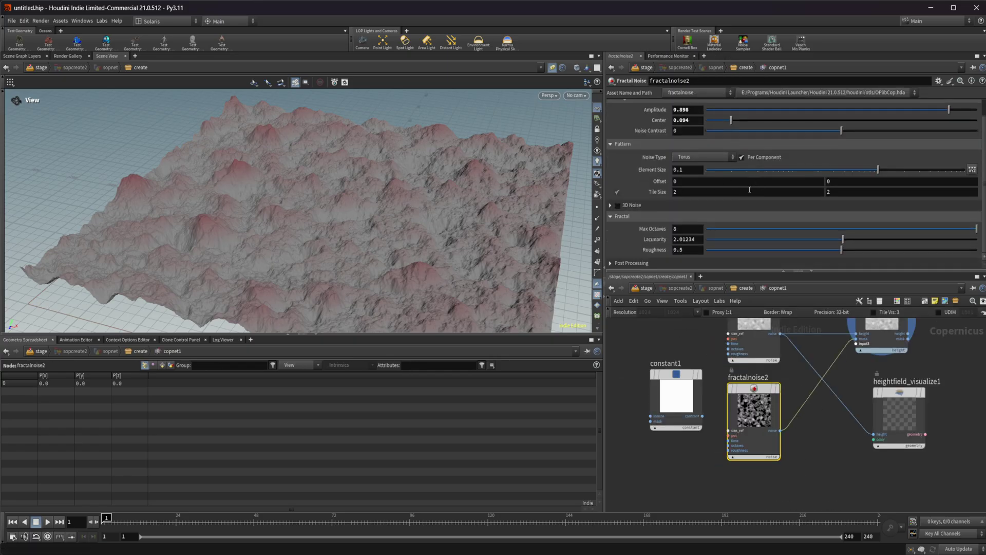
pyautogui.press('Tab')
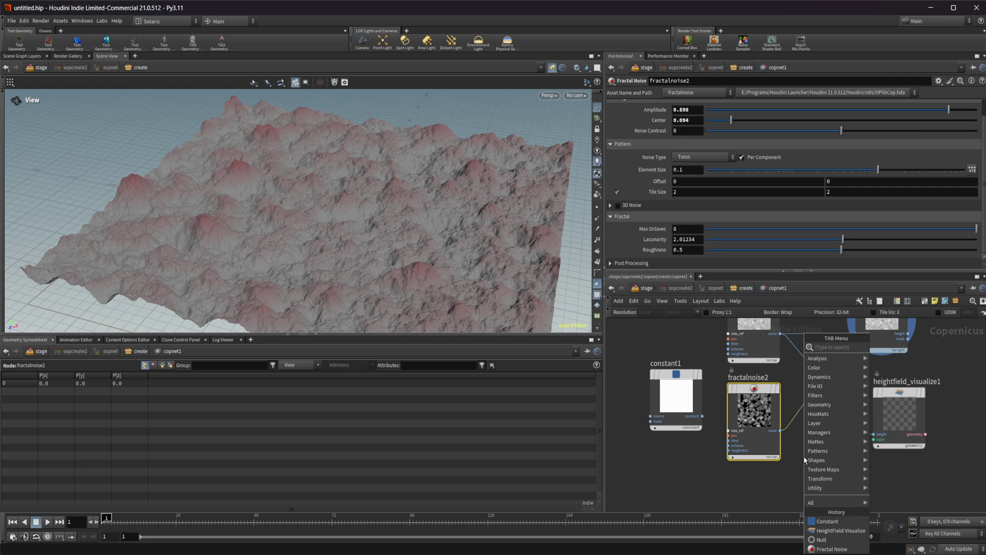
pyautogui.write('blend')
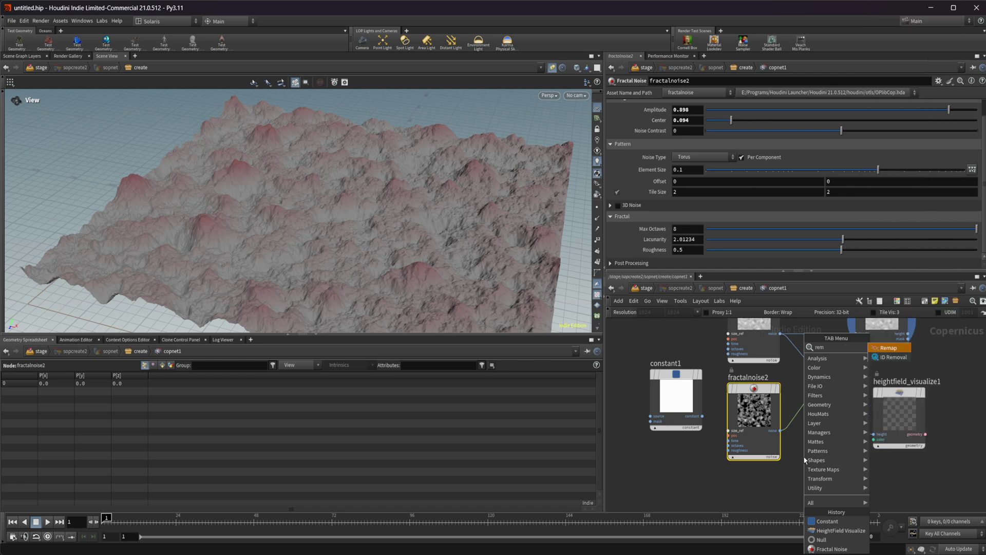
pyautogui.press('Return')
pyautogui.click(805, 457)
pyautogui.moveTo(804, 457); pyautogui.dragTo(812, 405)
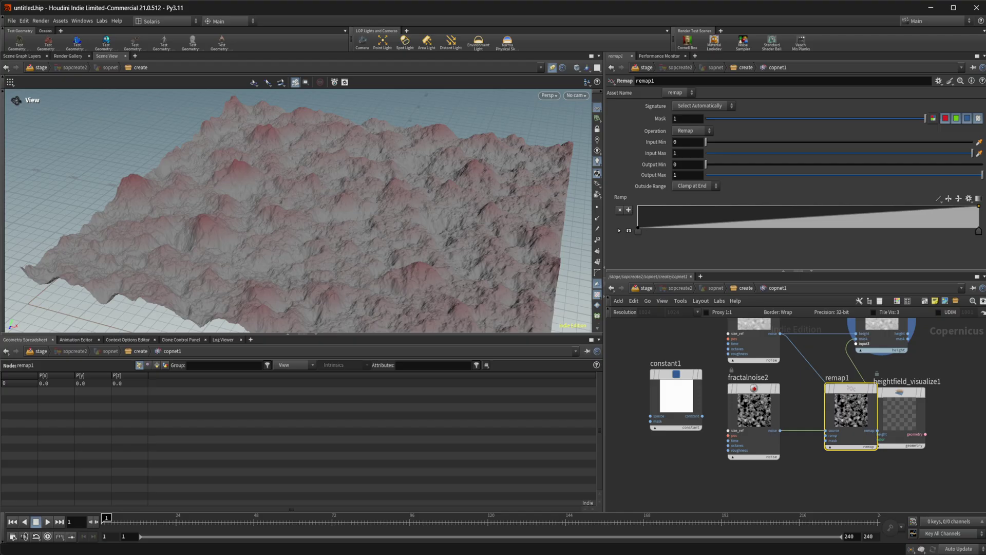
# Pull remap1's ramp keys inward so the red mask shrinks to small patches, then tidy remap1's position
pyautogui.moveTo(979, 233); pyautogui.dragTo(727, 231)
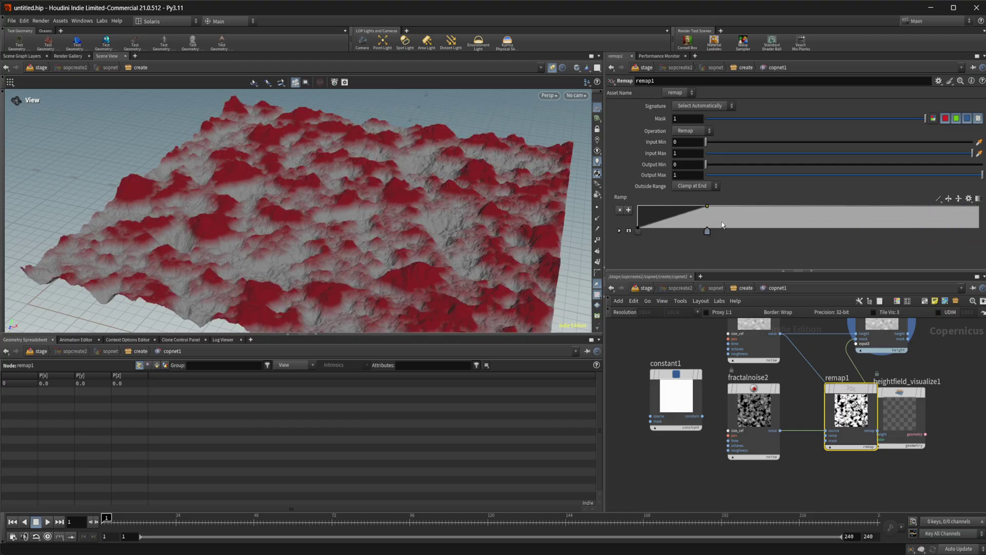
pyautogui.moveTo(642, 226); pyautogui.dragTo(697, 238)
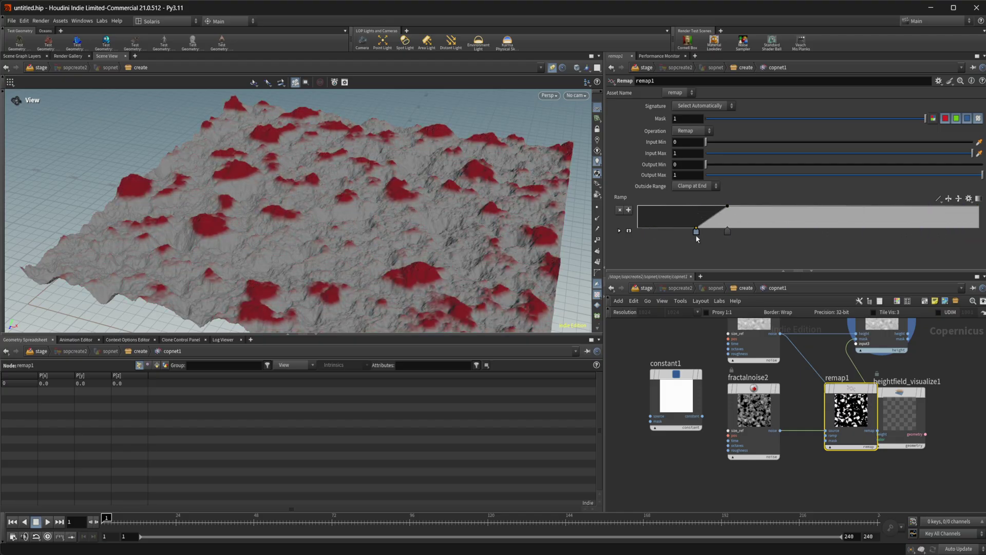
pyautogui.moveTo(850, 411); pyautogui.dragTo(819, 414)
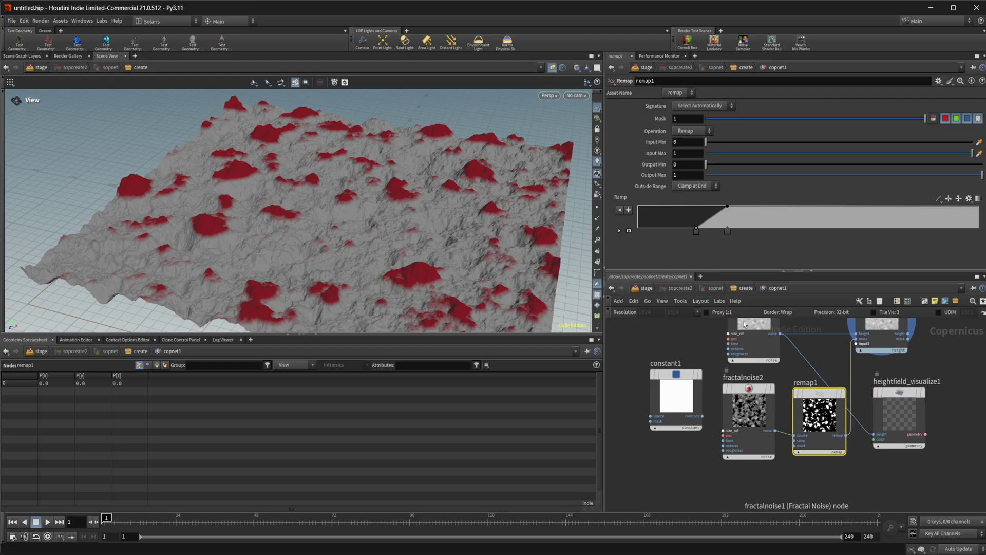
# Back at the create level, move heightfield_maskbyfeature2 to the right of the node chain
pyautogui.click(742, 290)
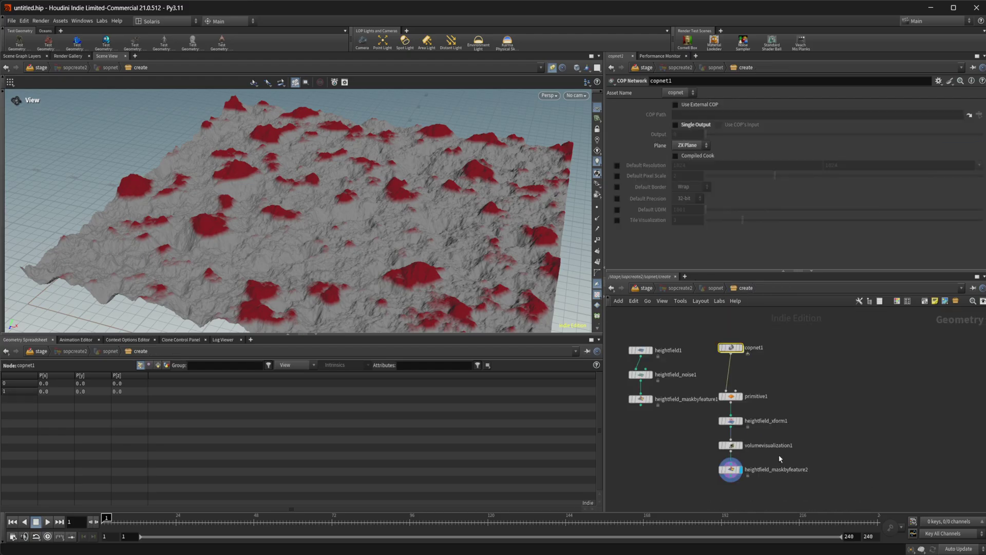
pyautogui.scroll(4, 781, 463)
pyautogui.moveTo(753, 471); pyautogui.dragTo(774, 483, button='middle')
pyautogui.scroll(-1, 771, 481)
pyautogui.moveTo(813, 416); pyautogui.dragTo(812, 354, button='middle')
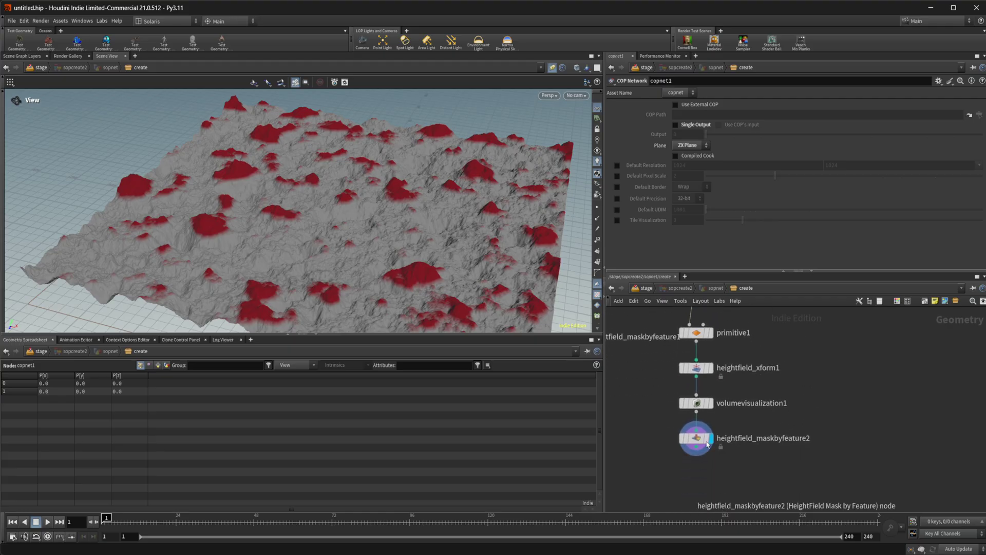
pyautogui.moveTo(707, 445); pyautogui.dragTo(841, 445)
pyautogui.moveTo(656, 458); pyautogui.dragTo(719, 460, button='middle')
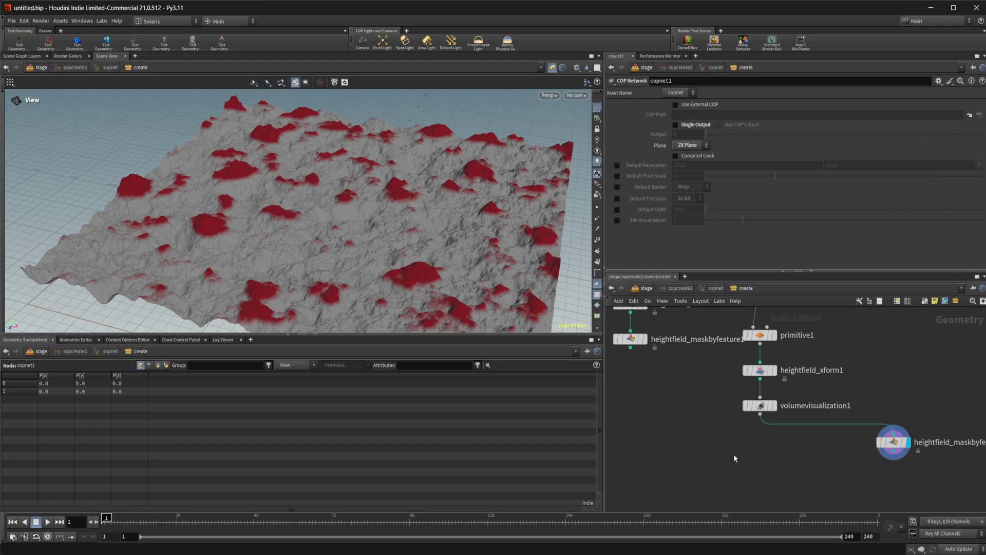
pyautogui.moveTo(880, 451); pyautogui.dragTo(825, 442, button='middle')
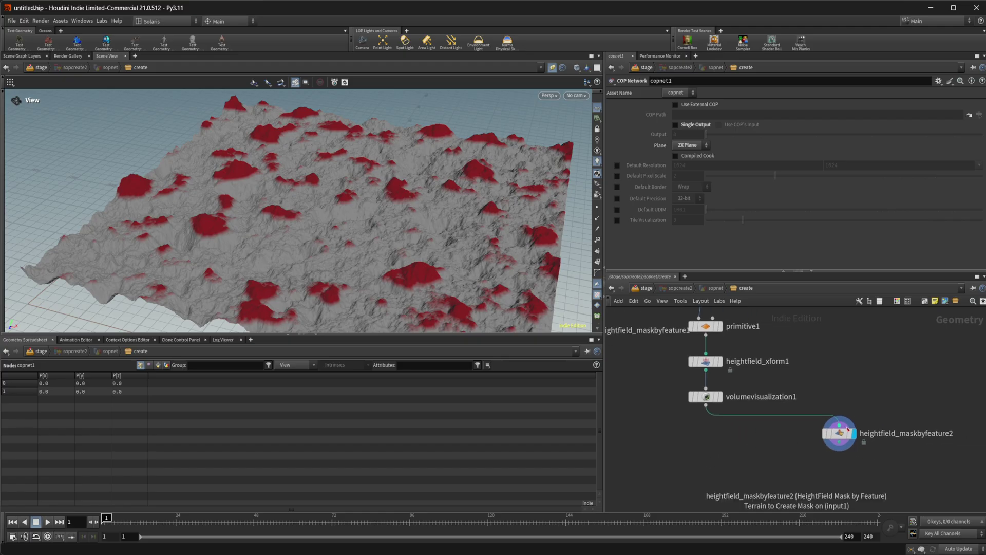
pyautogui.click(839, 433)
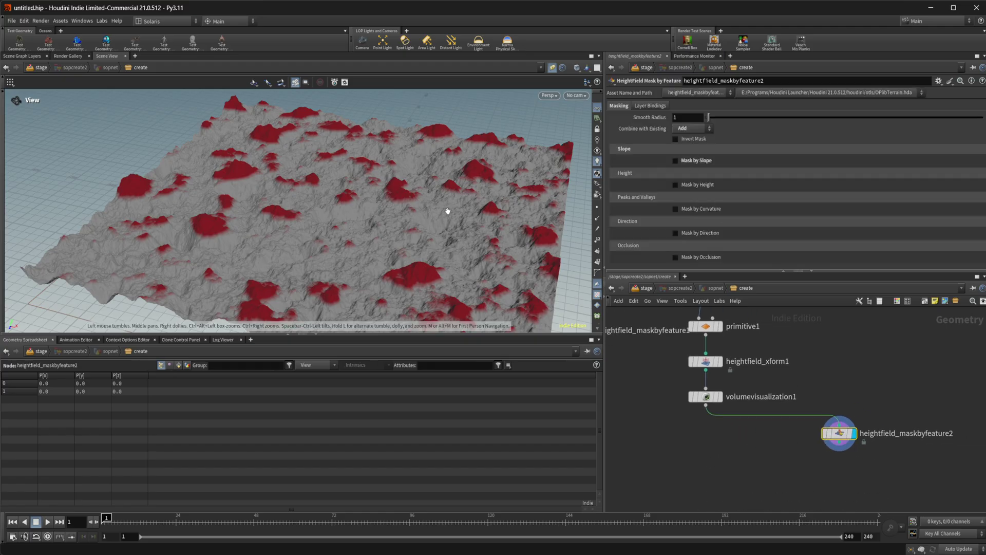
# Place heightfield_noise1 beside volumevisualization1 with heightfield_maskbyfeature1 below it
pyautogui.press('Tab')
pyautogui.press('Tab')
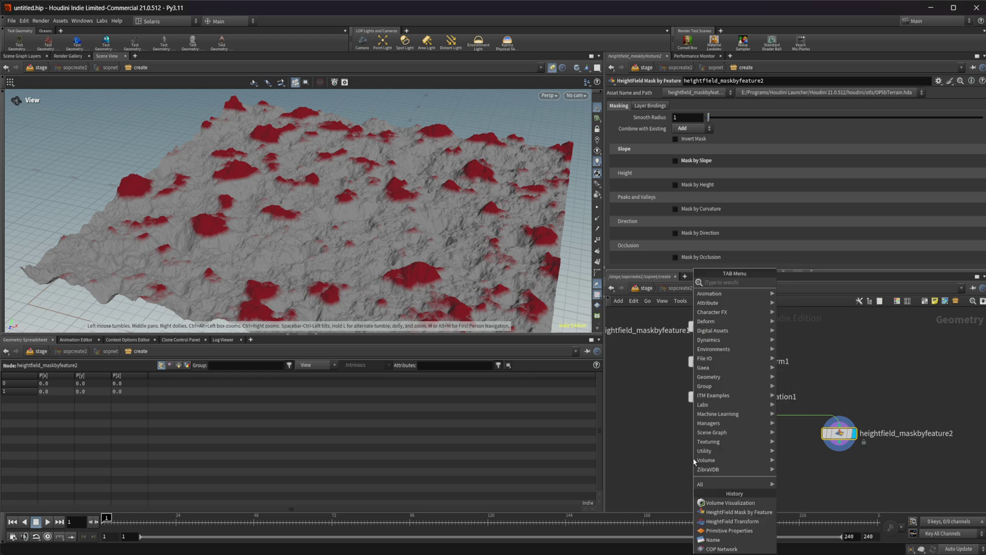
pyautogui.click(661, 454)
pyautogui.moveTo(670, 455); pyautogui.dragTo(805, 486, button='middle')
pyautogui.moveTo(739, 419); pyautogui.dragTo(690, 433, button='middle')
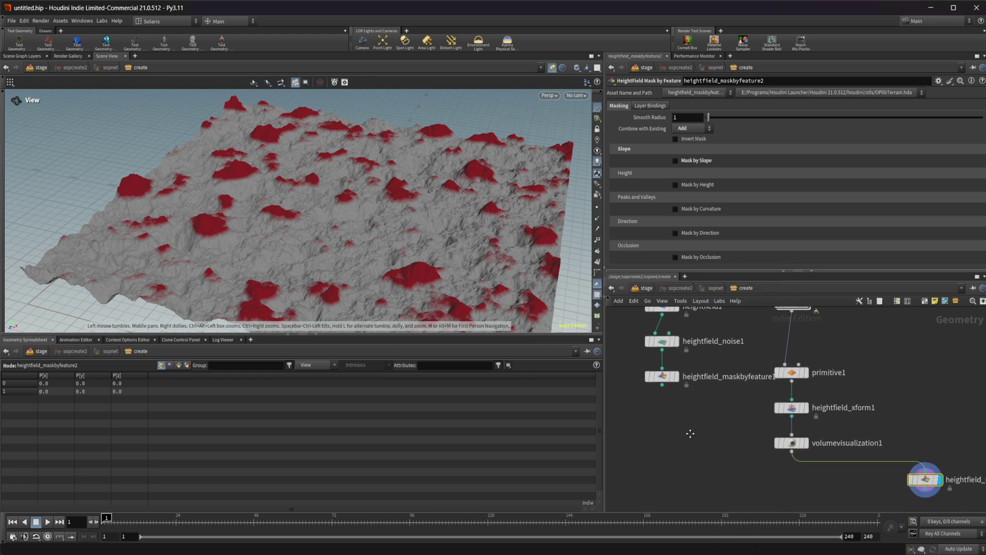
pyautogui.moveTo(663, 341); pyautogui.dragTo(724, 443)
pyautogui.moveTo(656, 381); pyautogui.dragTo(638, 477)
pyautogui.moveTo(753, 412); pyautogui.dragTo(737, 398, button='middle')
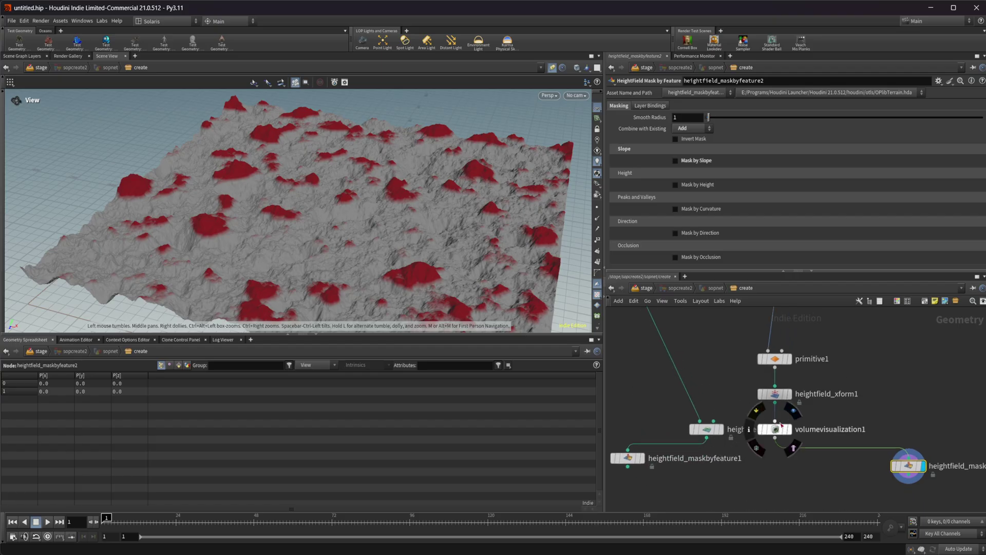
# Display heightfield_noise1 and wire heightfield_xform1 into its mask input, then enter copnet1
pyautogui.click(704, 430)
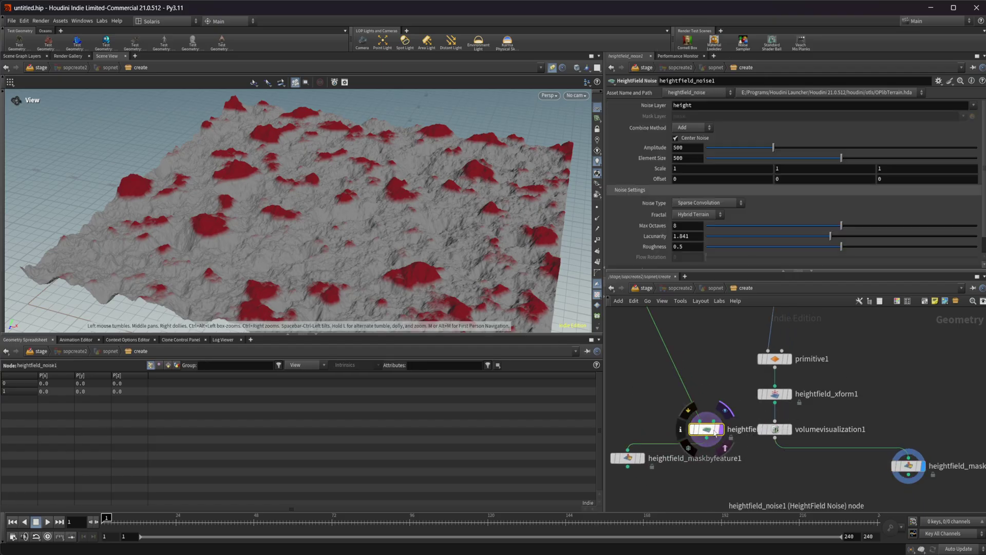
pyautogui.click(720, 429)
pyautogui.moveTo(748, 405); pyautogui.dragTo(800, 413, button='middle')
pyautogui.moveTo(800, 412); pyautogui.dragTo(738, 438)
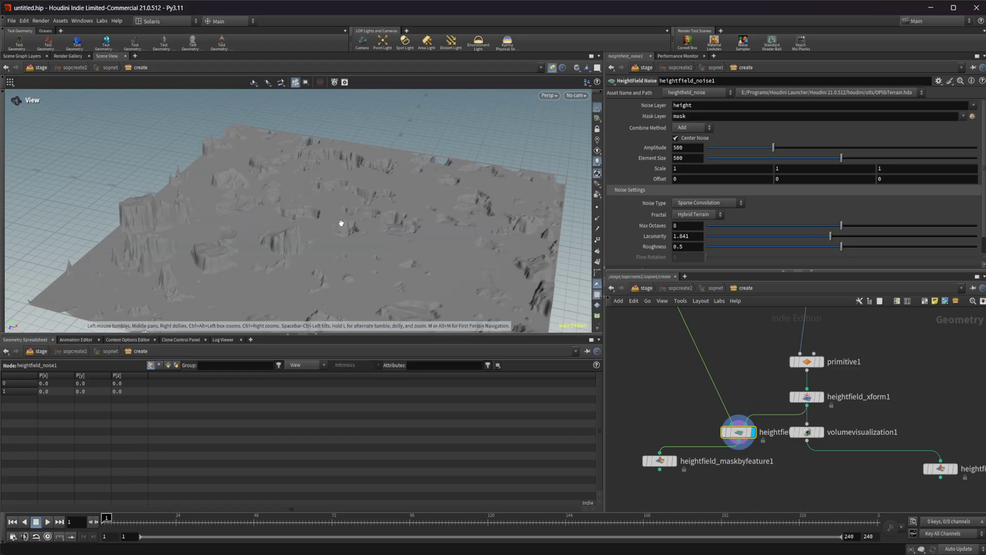
pyautogui.moveTo(750, 360); pyautogui.dragTo(691, 446, button='middle')
pyautogui.doubleClick(752, 377)
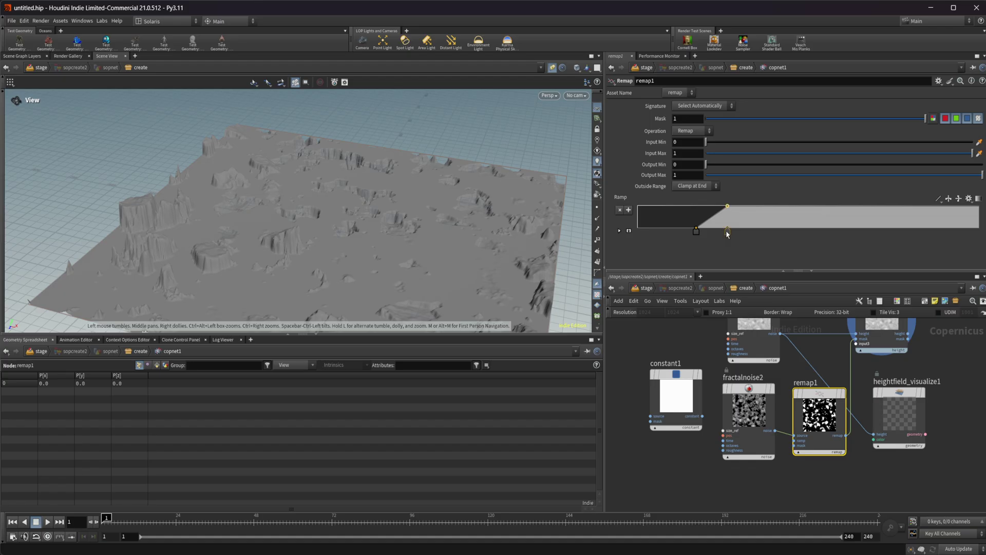
# Widen remap1's ramp by moving the right key near the end and set Output Max to 0.951
pyautogui.moveTo(726, 234); pyautogui.dragTo(692, 221)
pyautogui.click(697, 232)
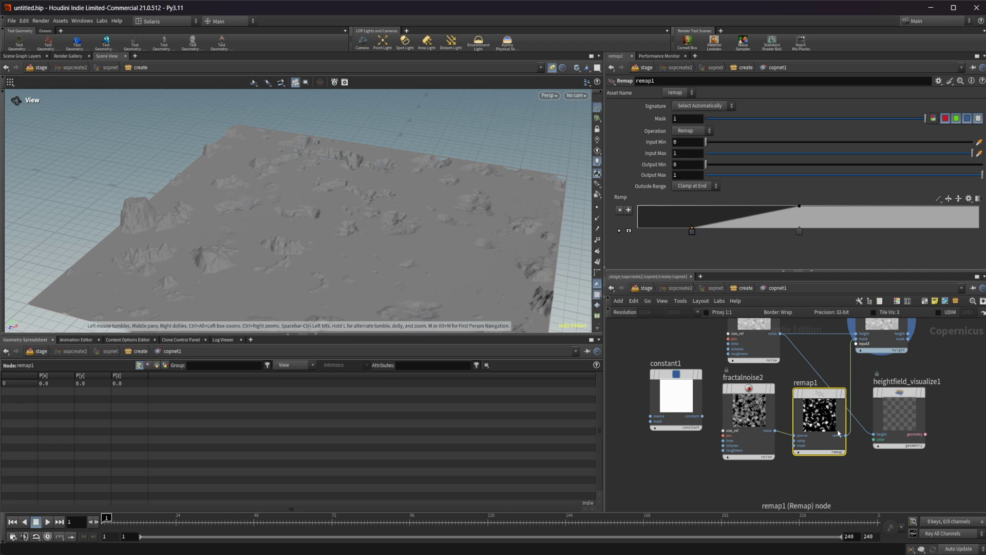
pyautogui.moveTo(807, 238); pyautogui.dragTo(985, 237)
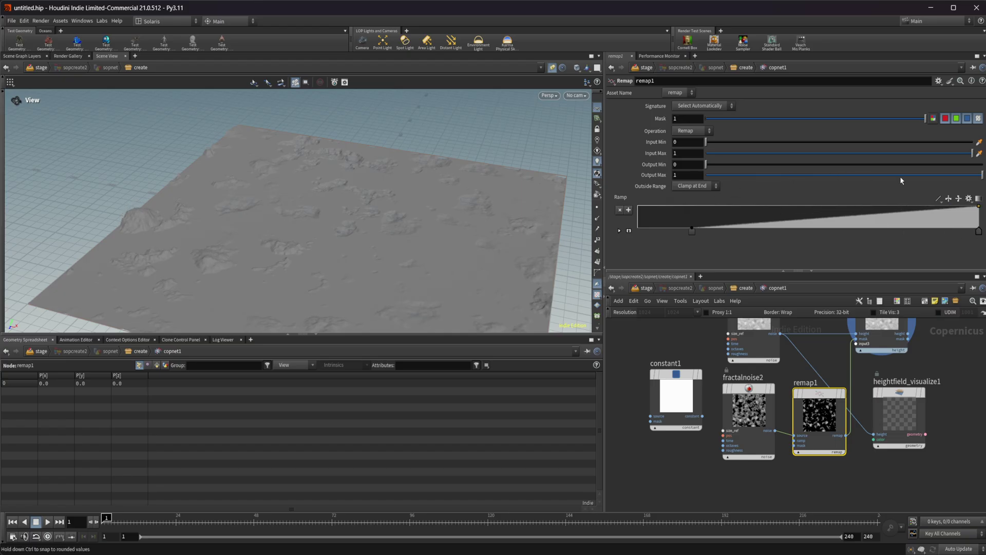
pyautogui.moveTo(900, 176); pyautogui.dragTo(980, 177)
# Place heightfield_noise1 beside the transform chain and heightfield_maskbyfeature2 under volumevisualization1
pyautogui.click(744, 288)
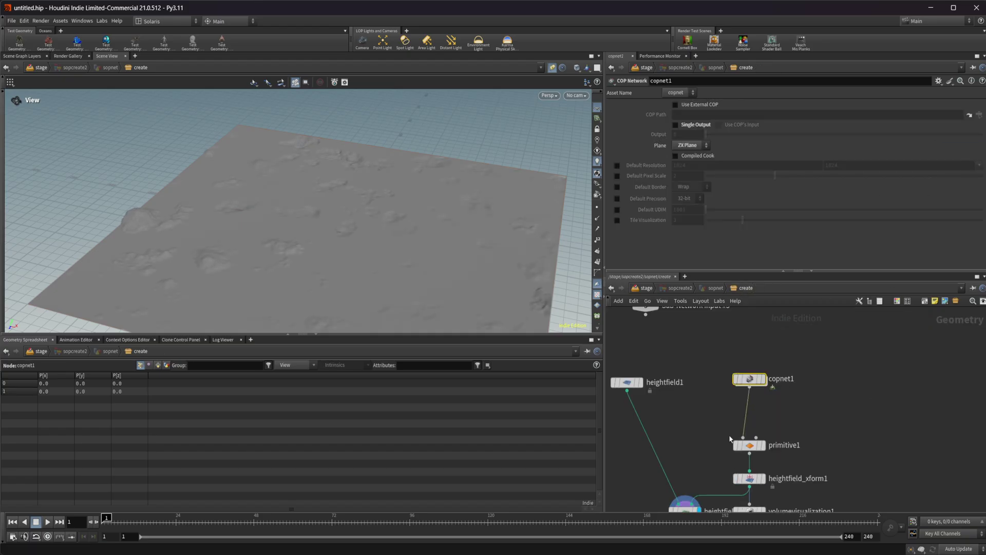
pyautogui.moveTo(722, 465); pyautogui.dragTo(780, 449, button='middle')
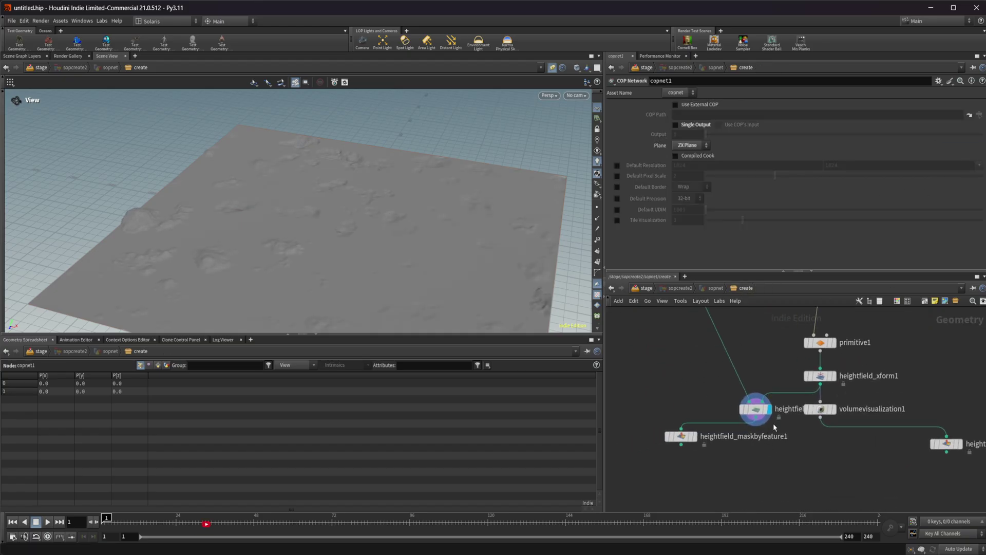
pyautogui.moveTo(813, 438)
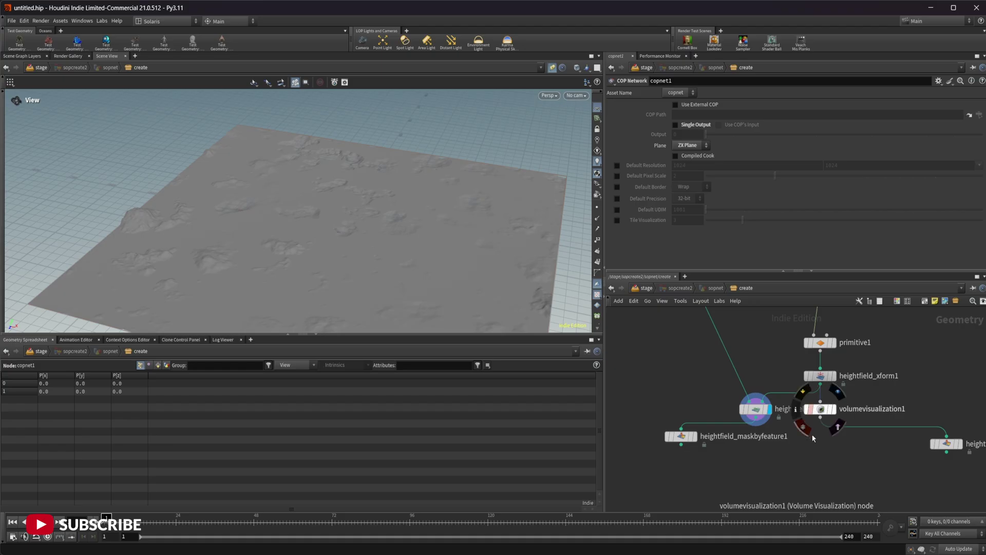
pyautogui.moveTo(754, 409); pyautogui.dragTo(681, 395)
pyautogui.moveTo(848, 330); pyautogui.dragTo(839, 386, button='middle')
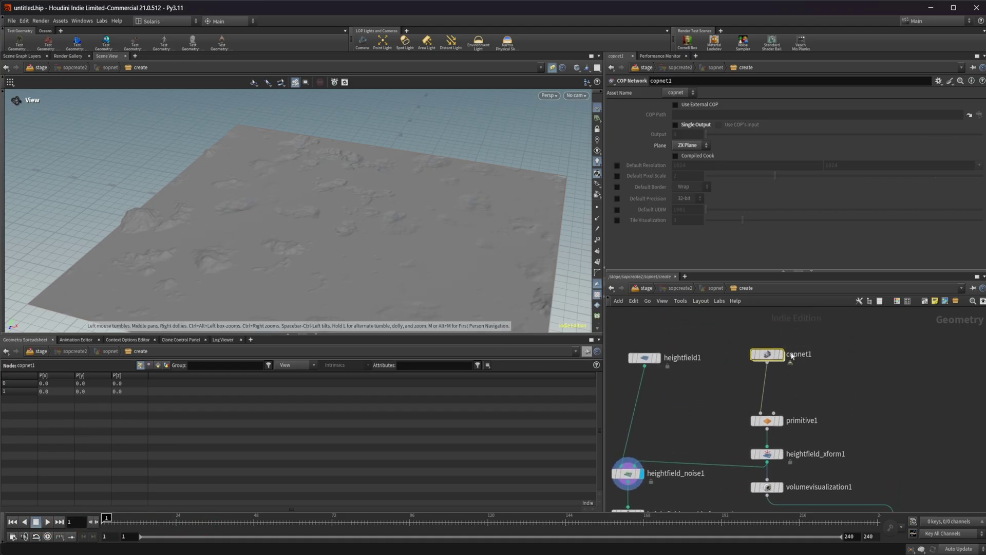
pyautogui.moveTo(770, 361)
pyautogui.moveTo(700, 435); pyautogui.dragTo(698, 396, button='middle')
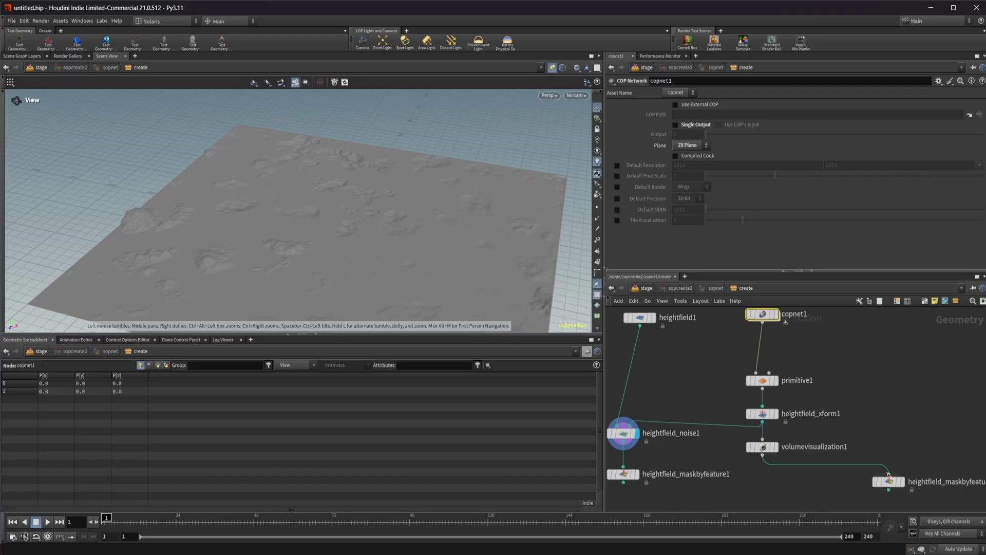
pyautogui.moveTo(888, 481); pyautogui.dragTo(764, 488)
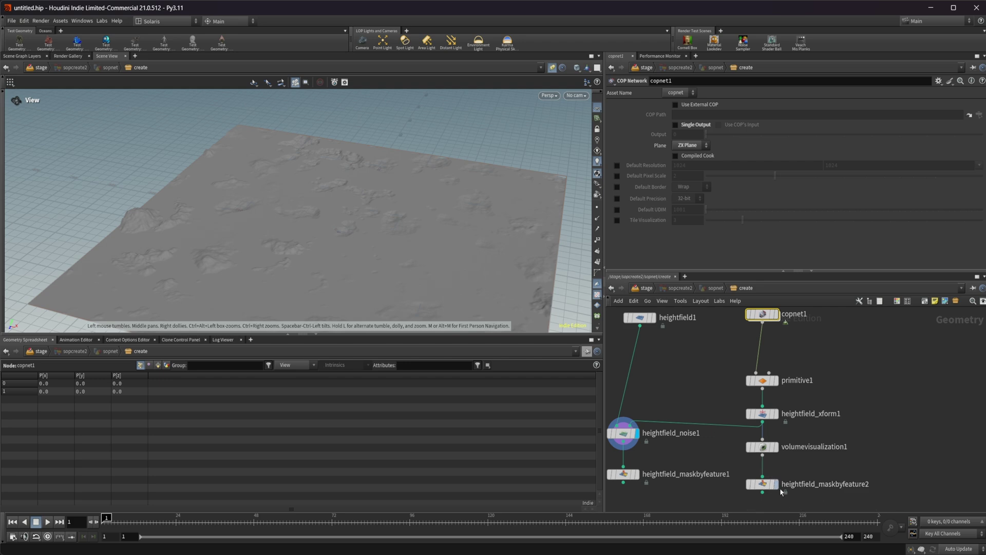